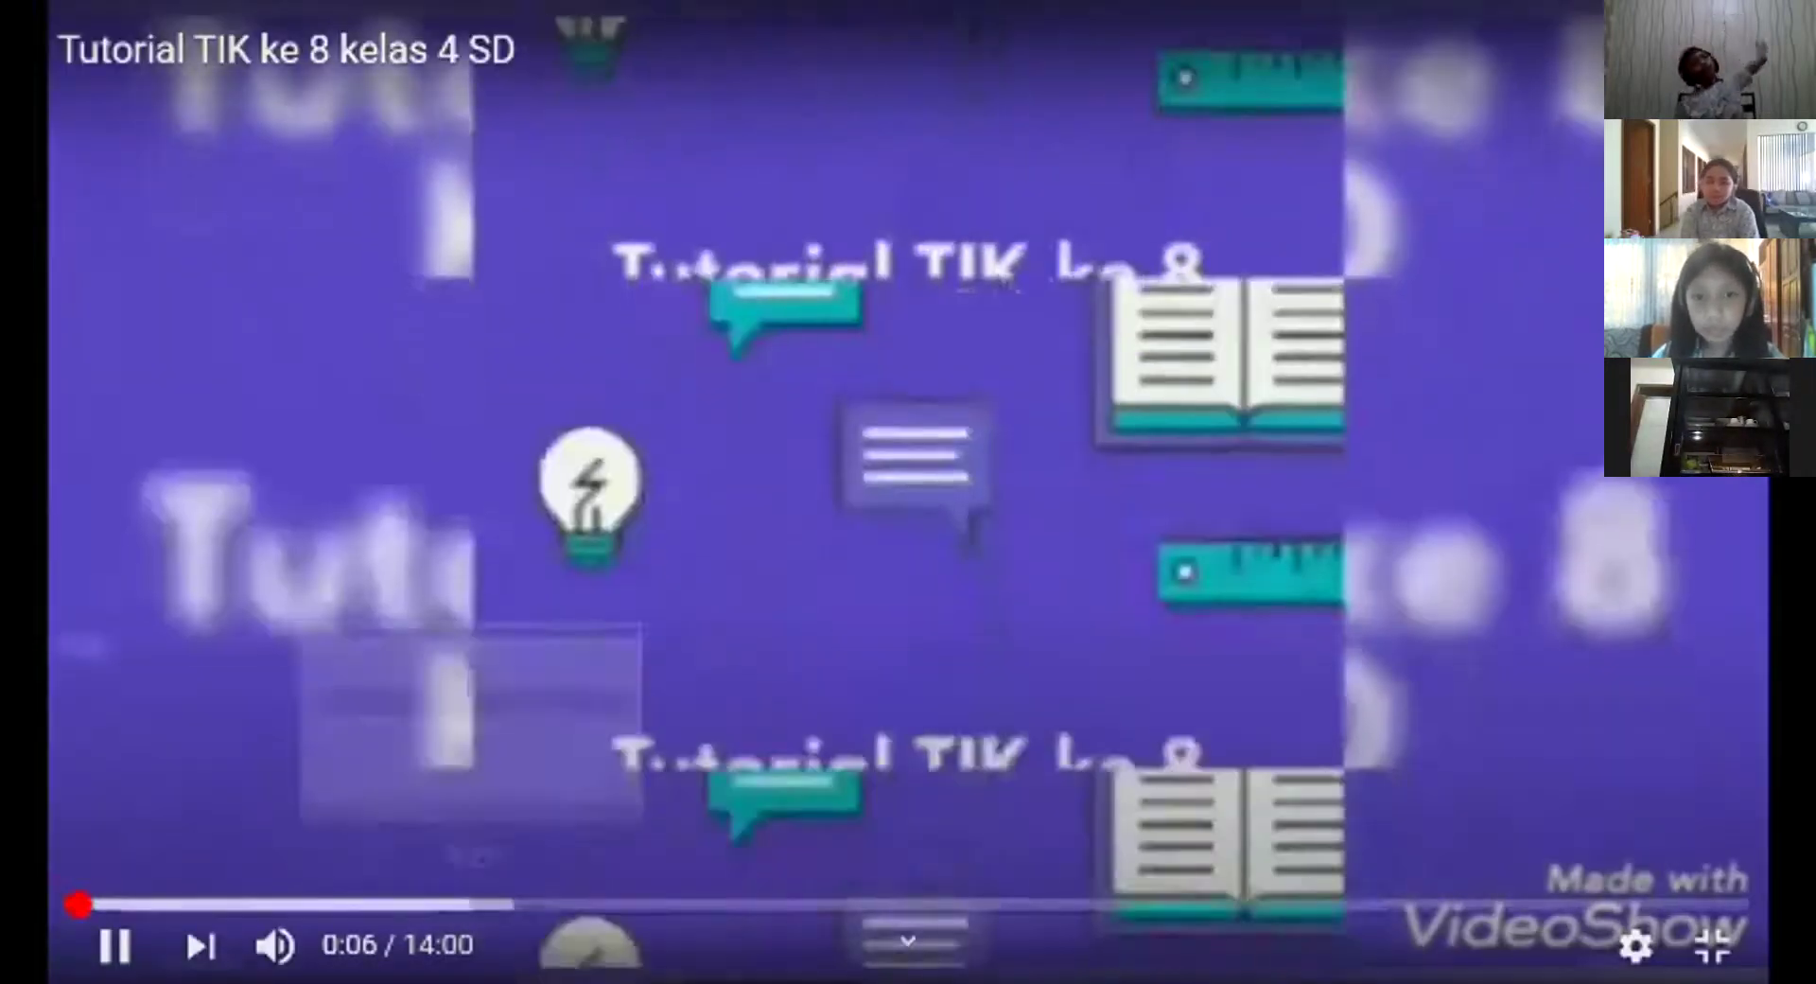
{"action": "left_click", "coordinate": [470, 904]}
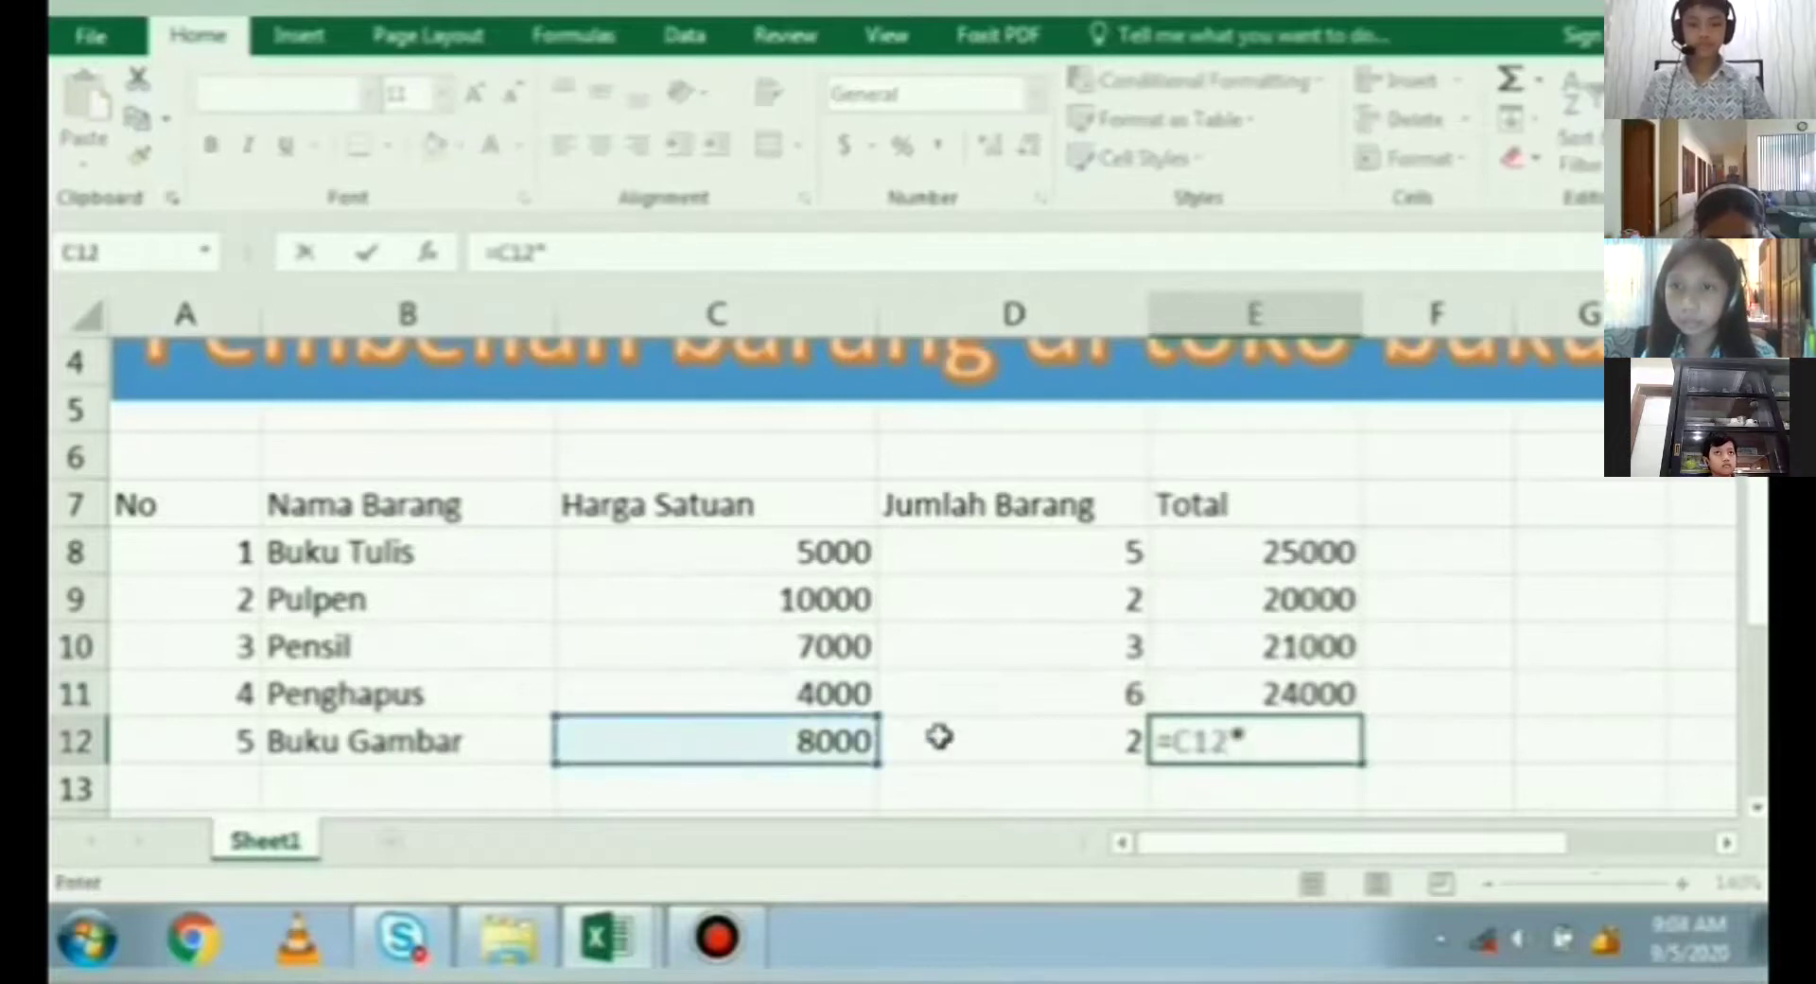
Complete the Buku Gambar total in E12 as unit price times quantity with the formula =C12*D12
{"action": "key", "text": "ctrl+Return"}
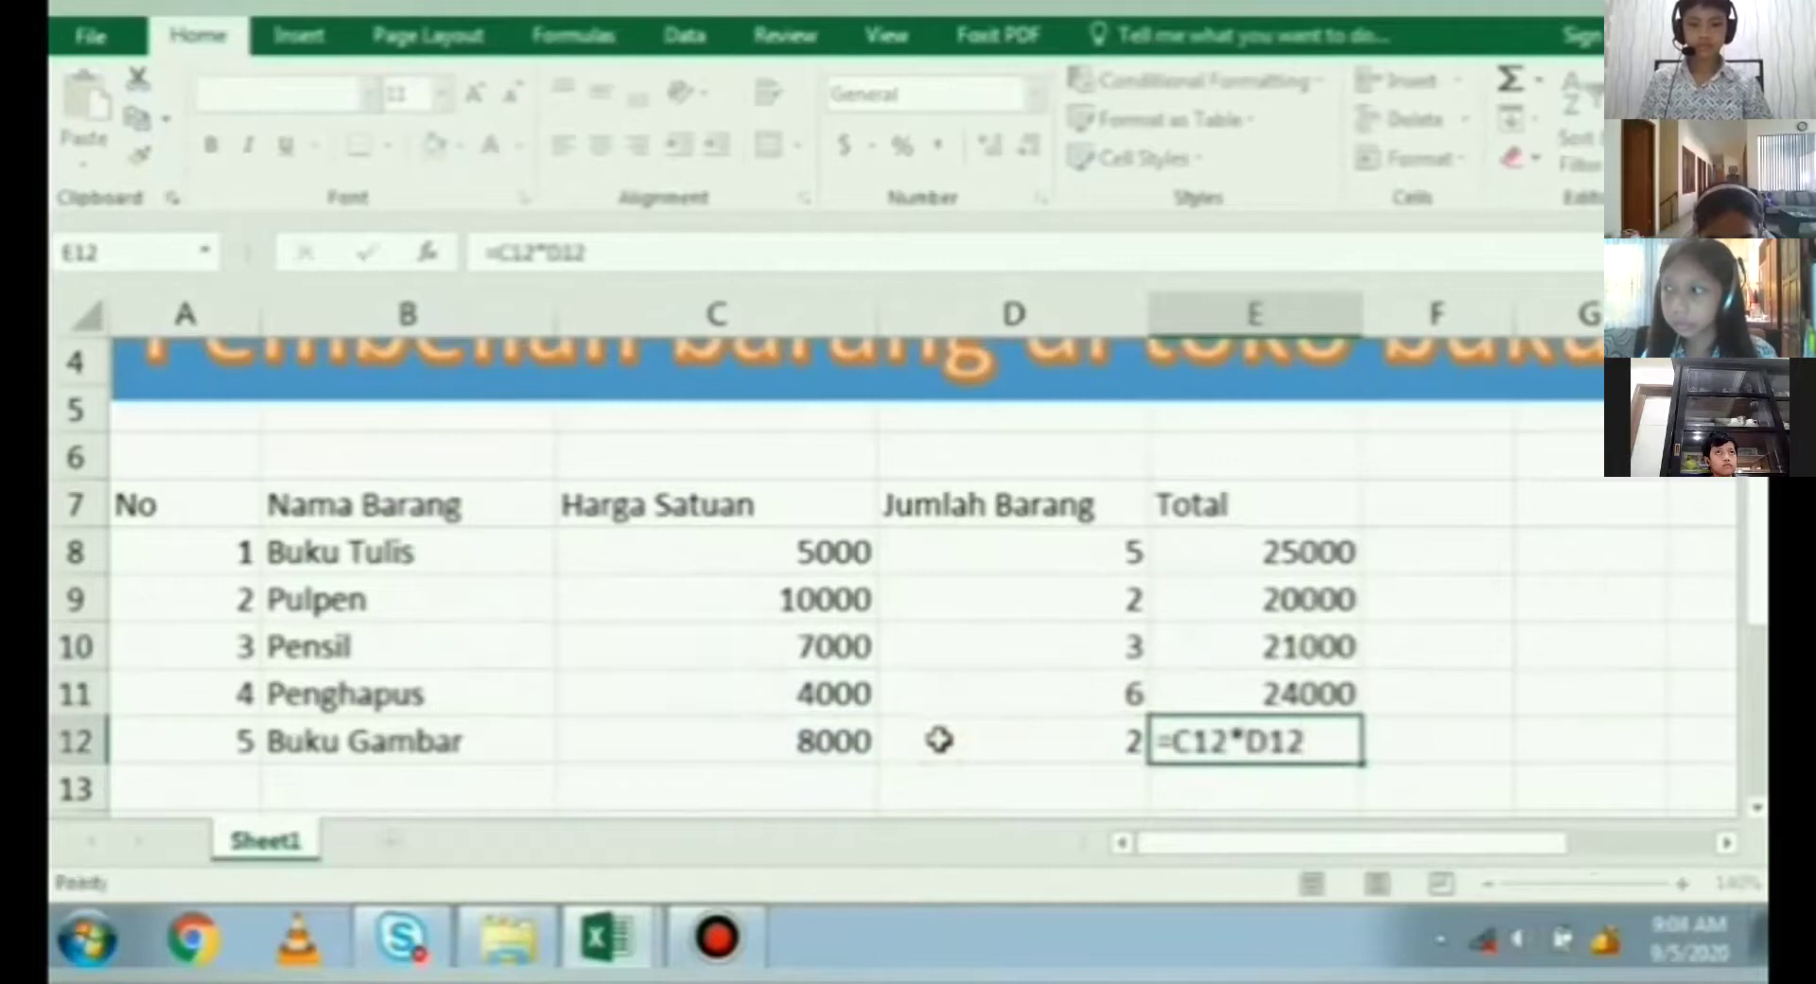
{"action": "key", "text": "Return"}
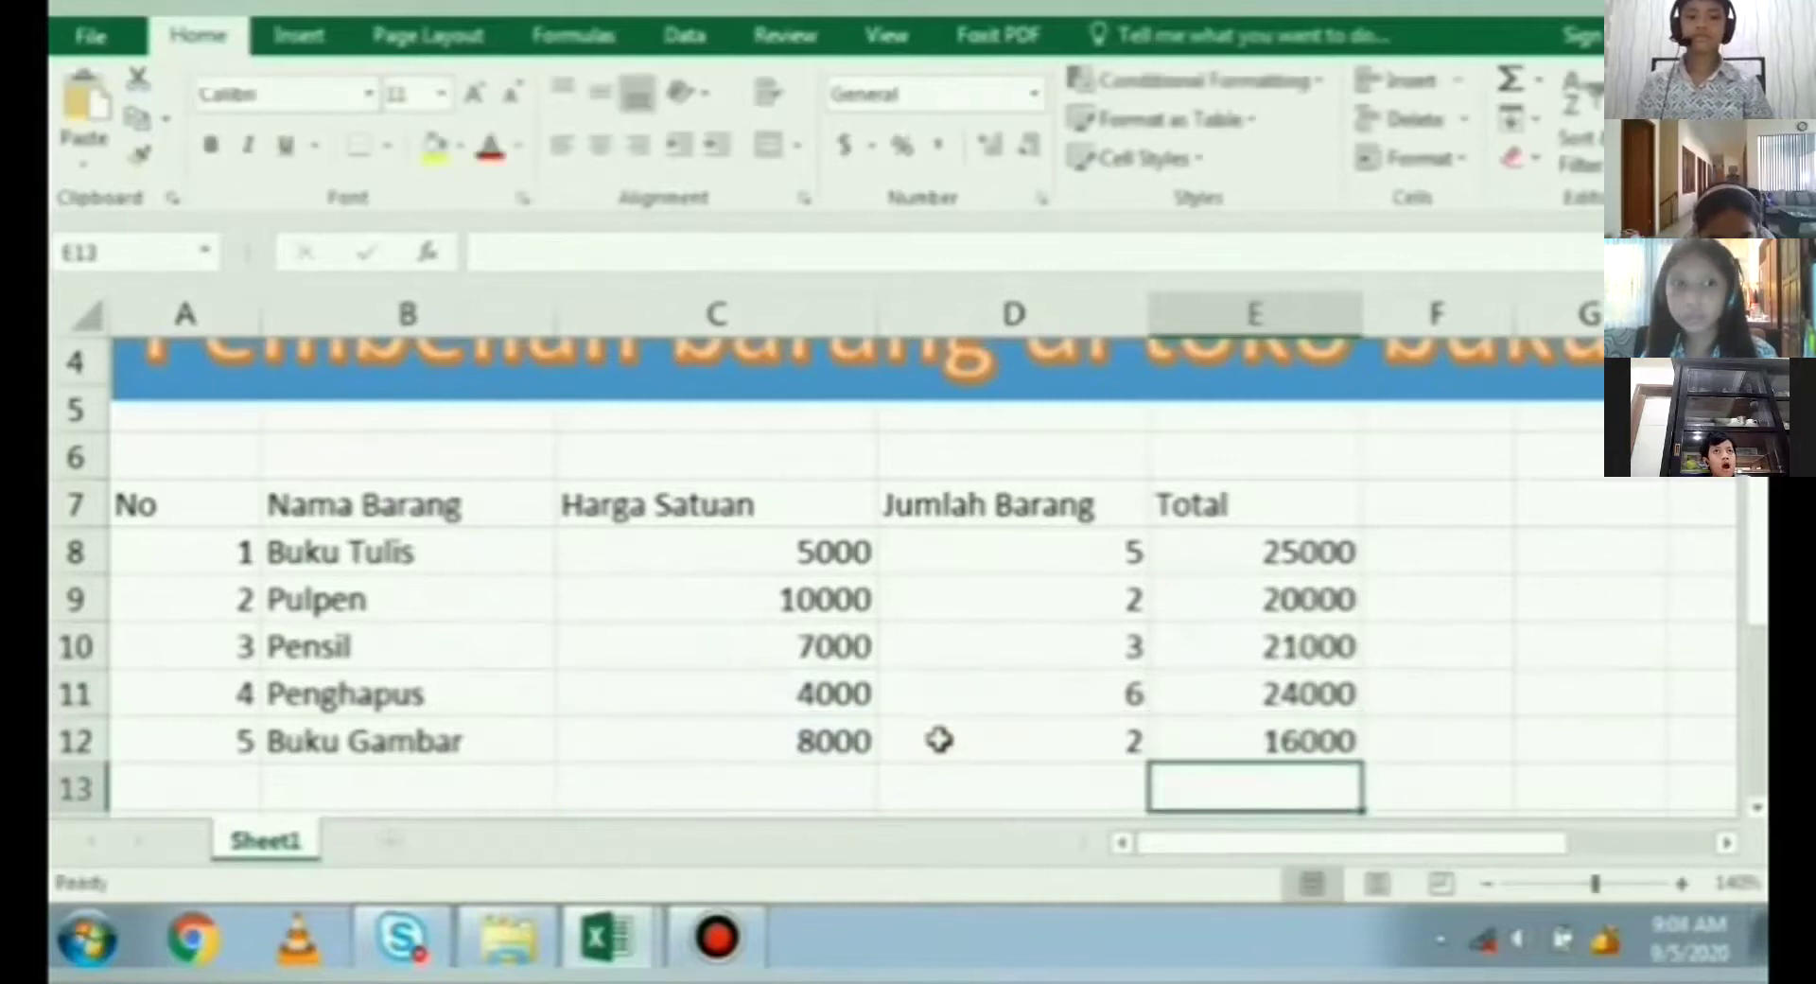
Enter the label Jumlah Keseluruhan in cell B13, below the last item name
{"action": "left_click", "coordinate": [414, 796]}
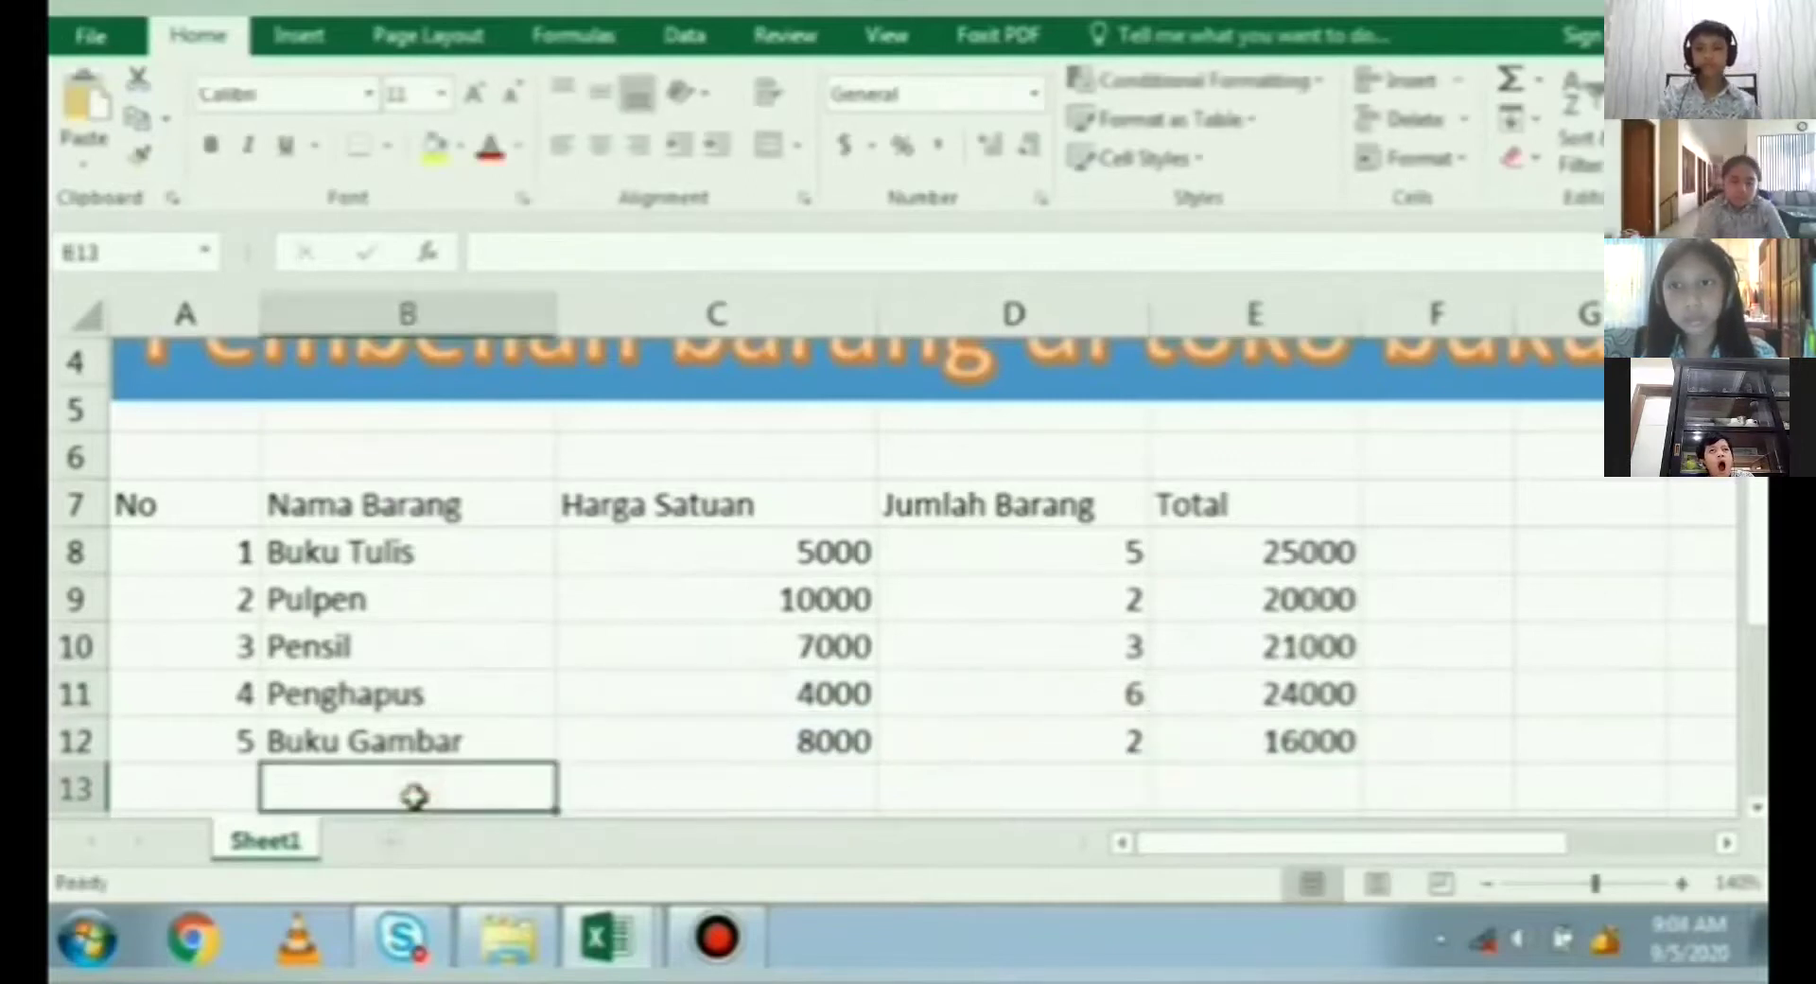
{"action": "type", "text": "Juml"}
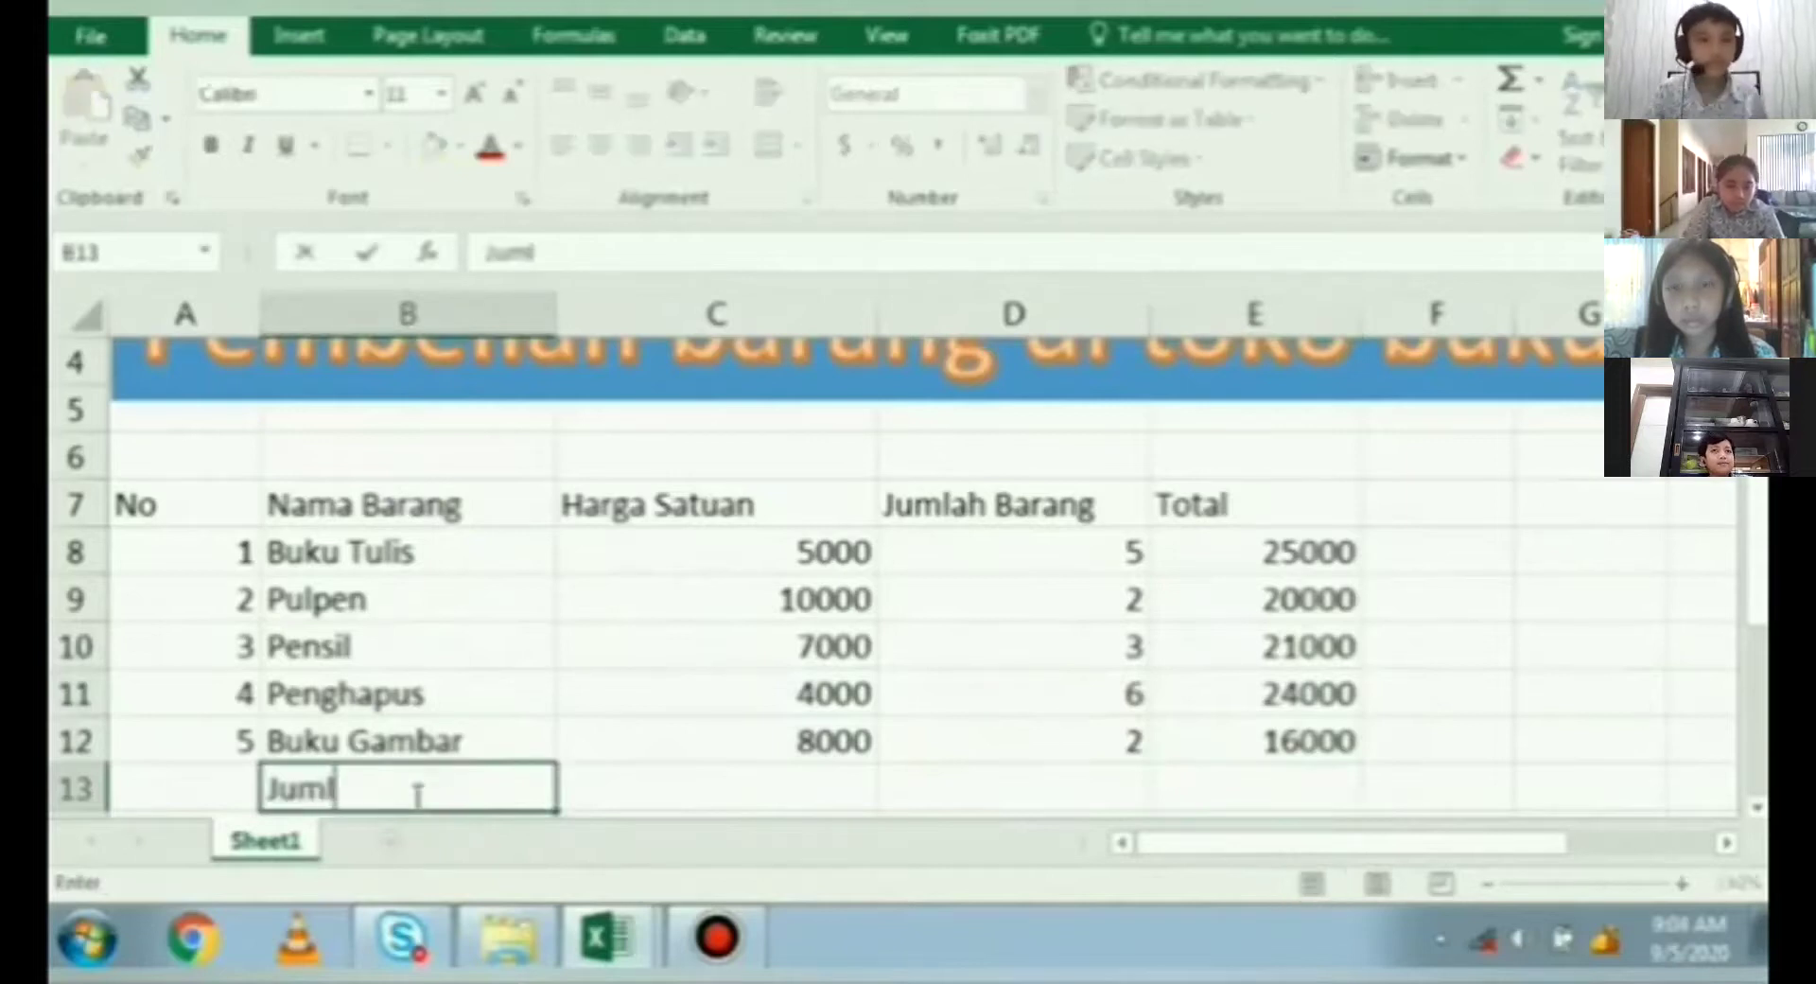
{"action": "type", "text": "ah K"}
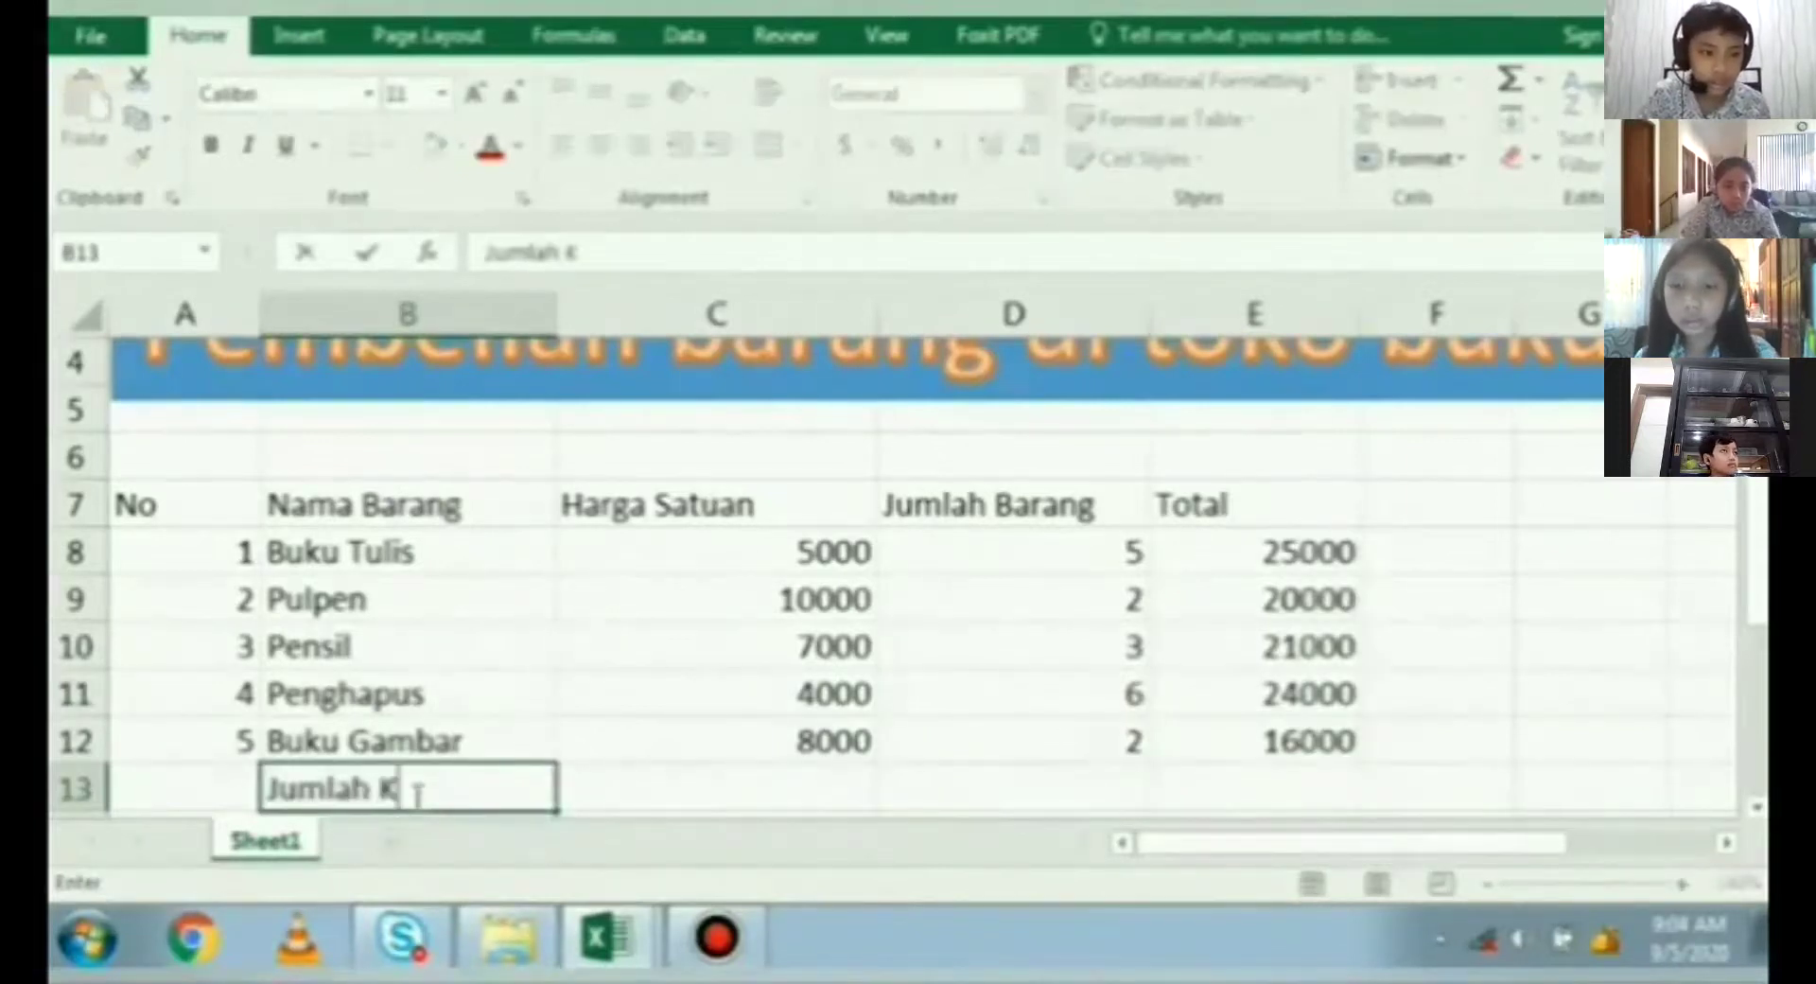
{"action": "type", "text": "eseluru"}
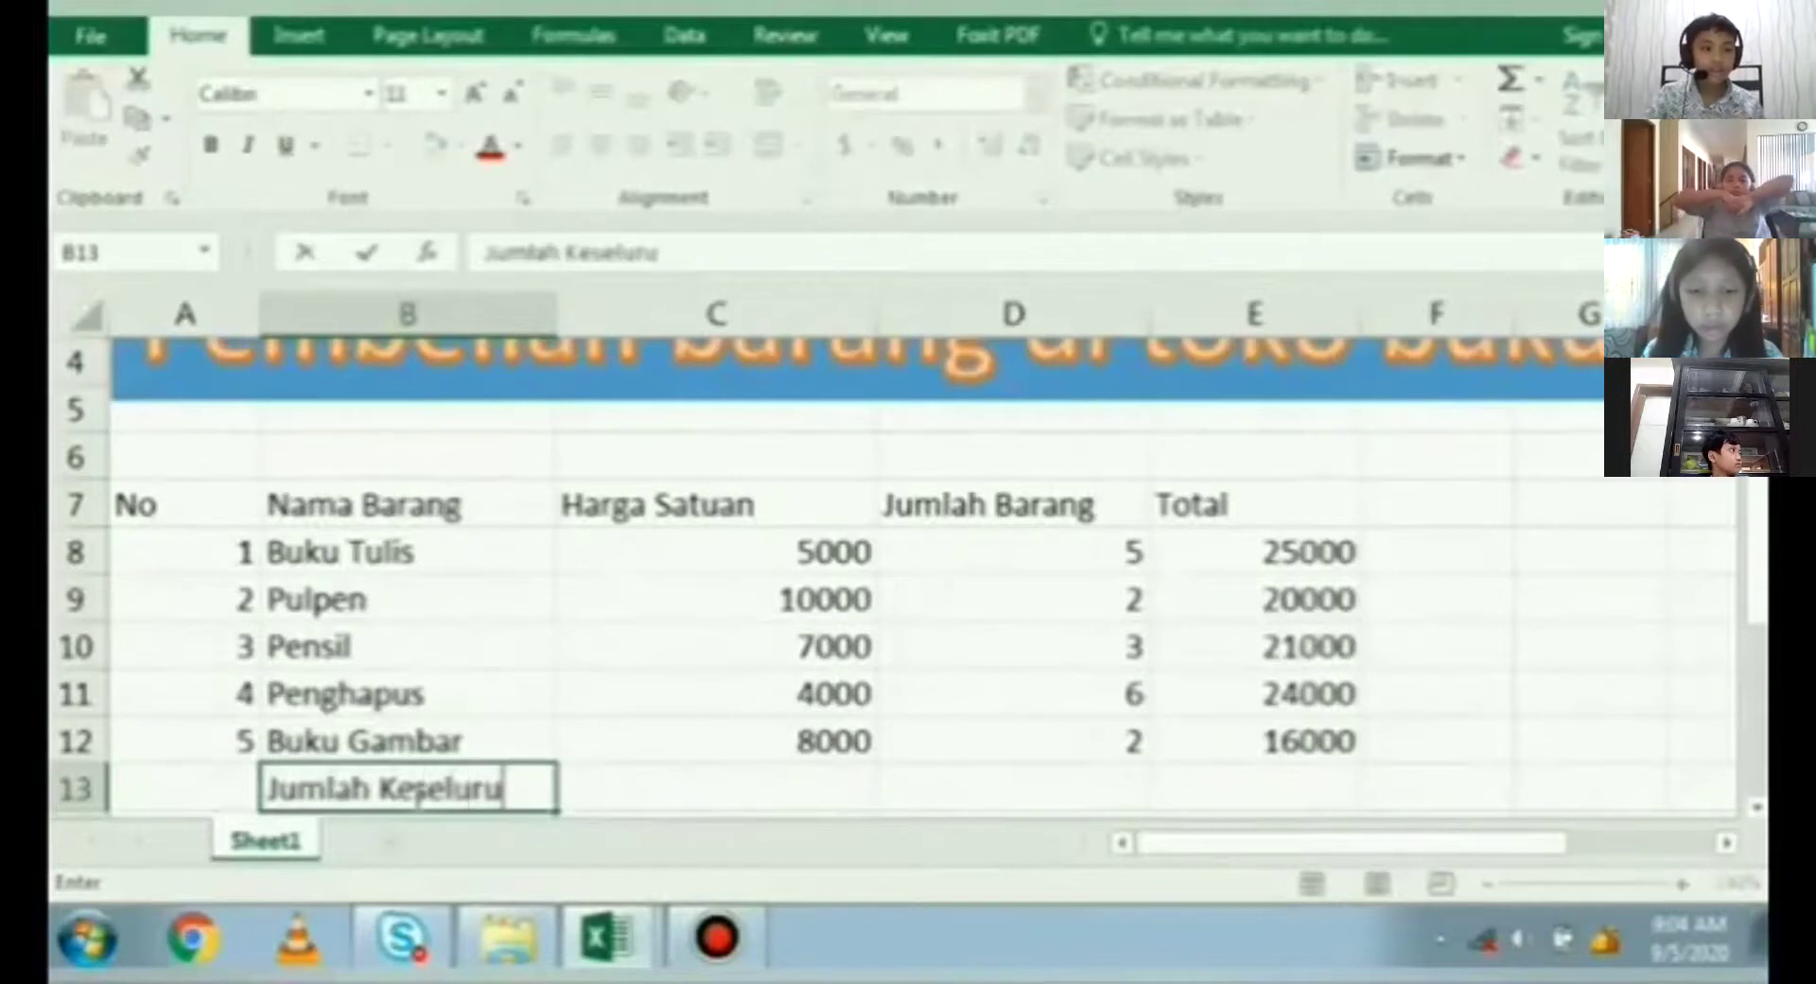
{"action": "type", "text": "han"}
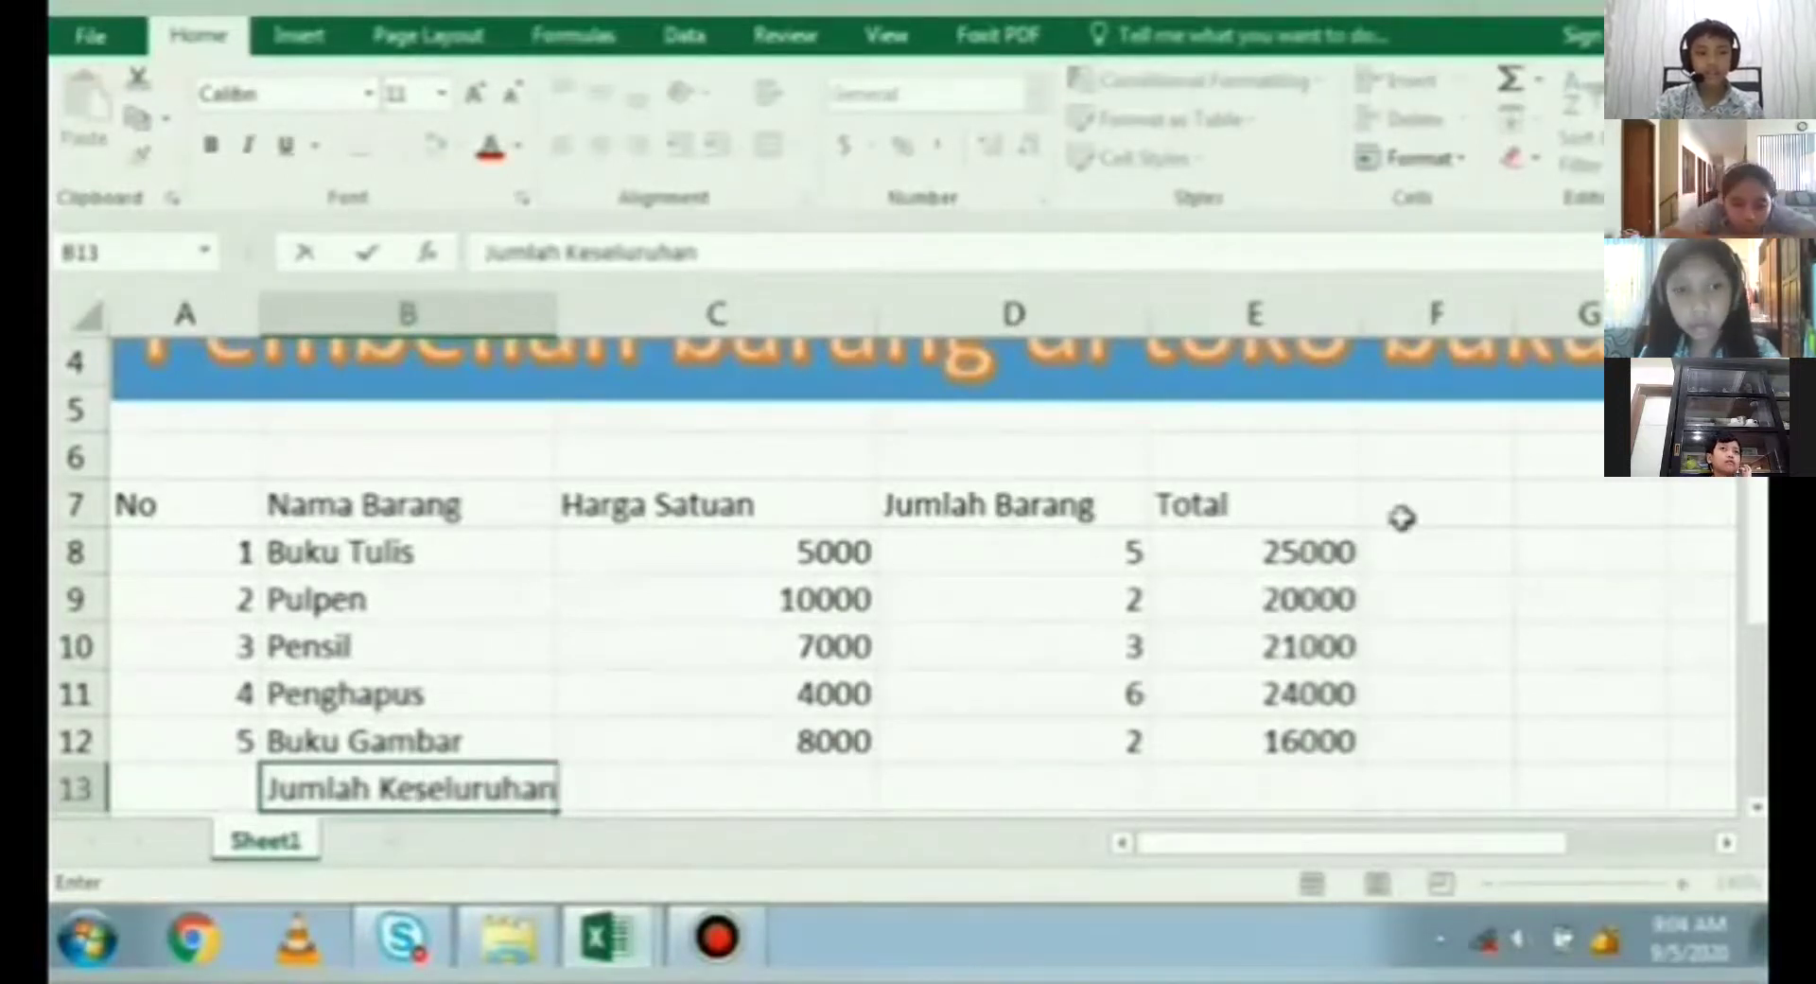
Enter a SUM formula in cell E13 that adds up the item totals
{"action": "left_click", "coordinate": [1247, 793]}
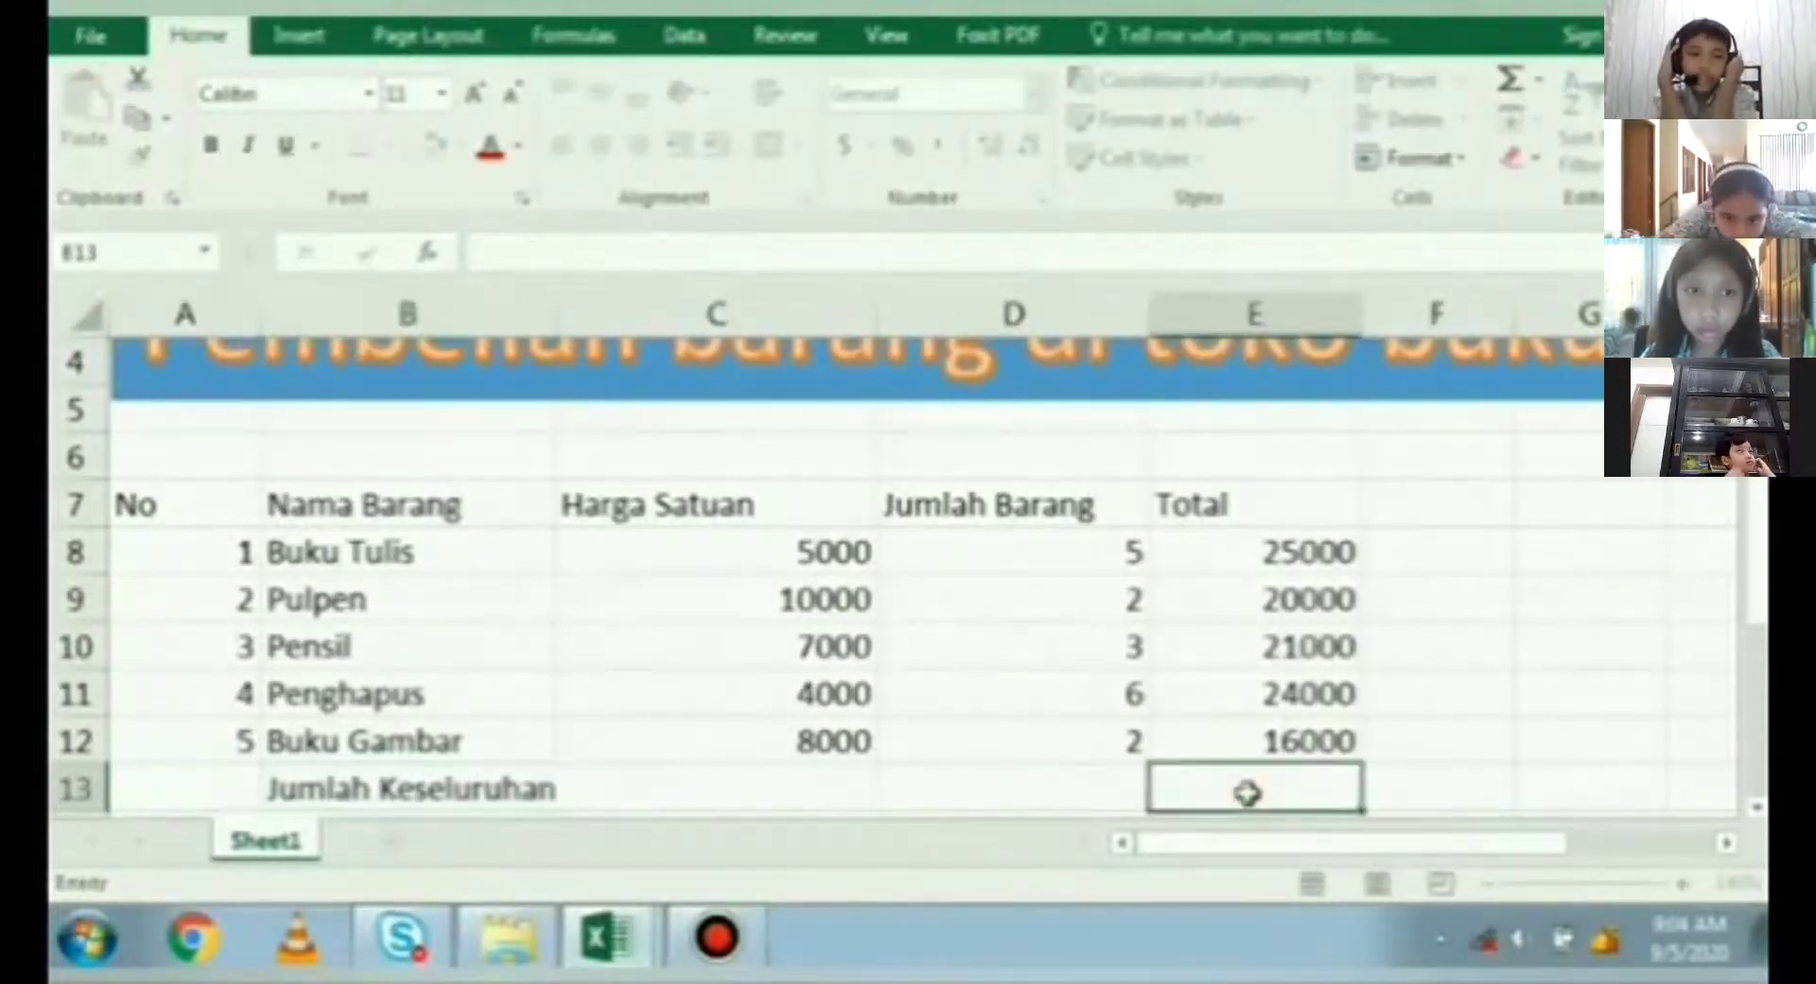
{"action": "type", "text": "=Su"}
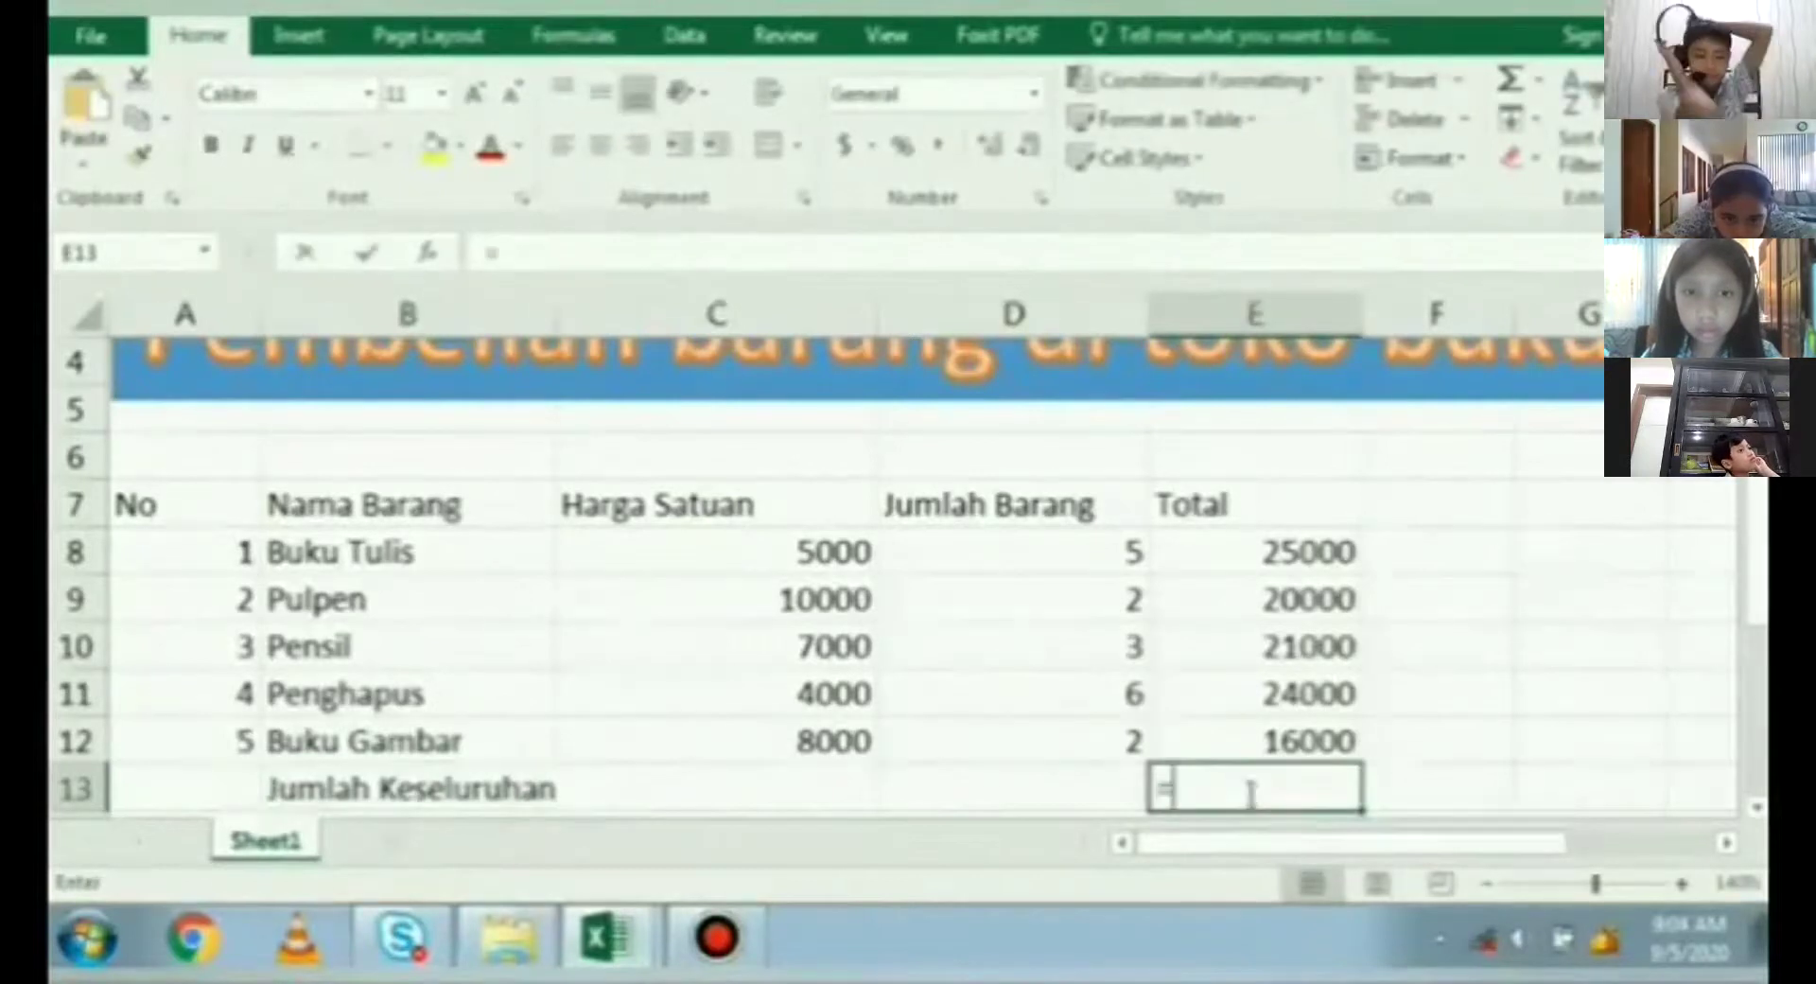
{"action": "type", "text": "m("}
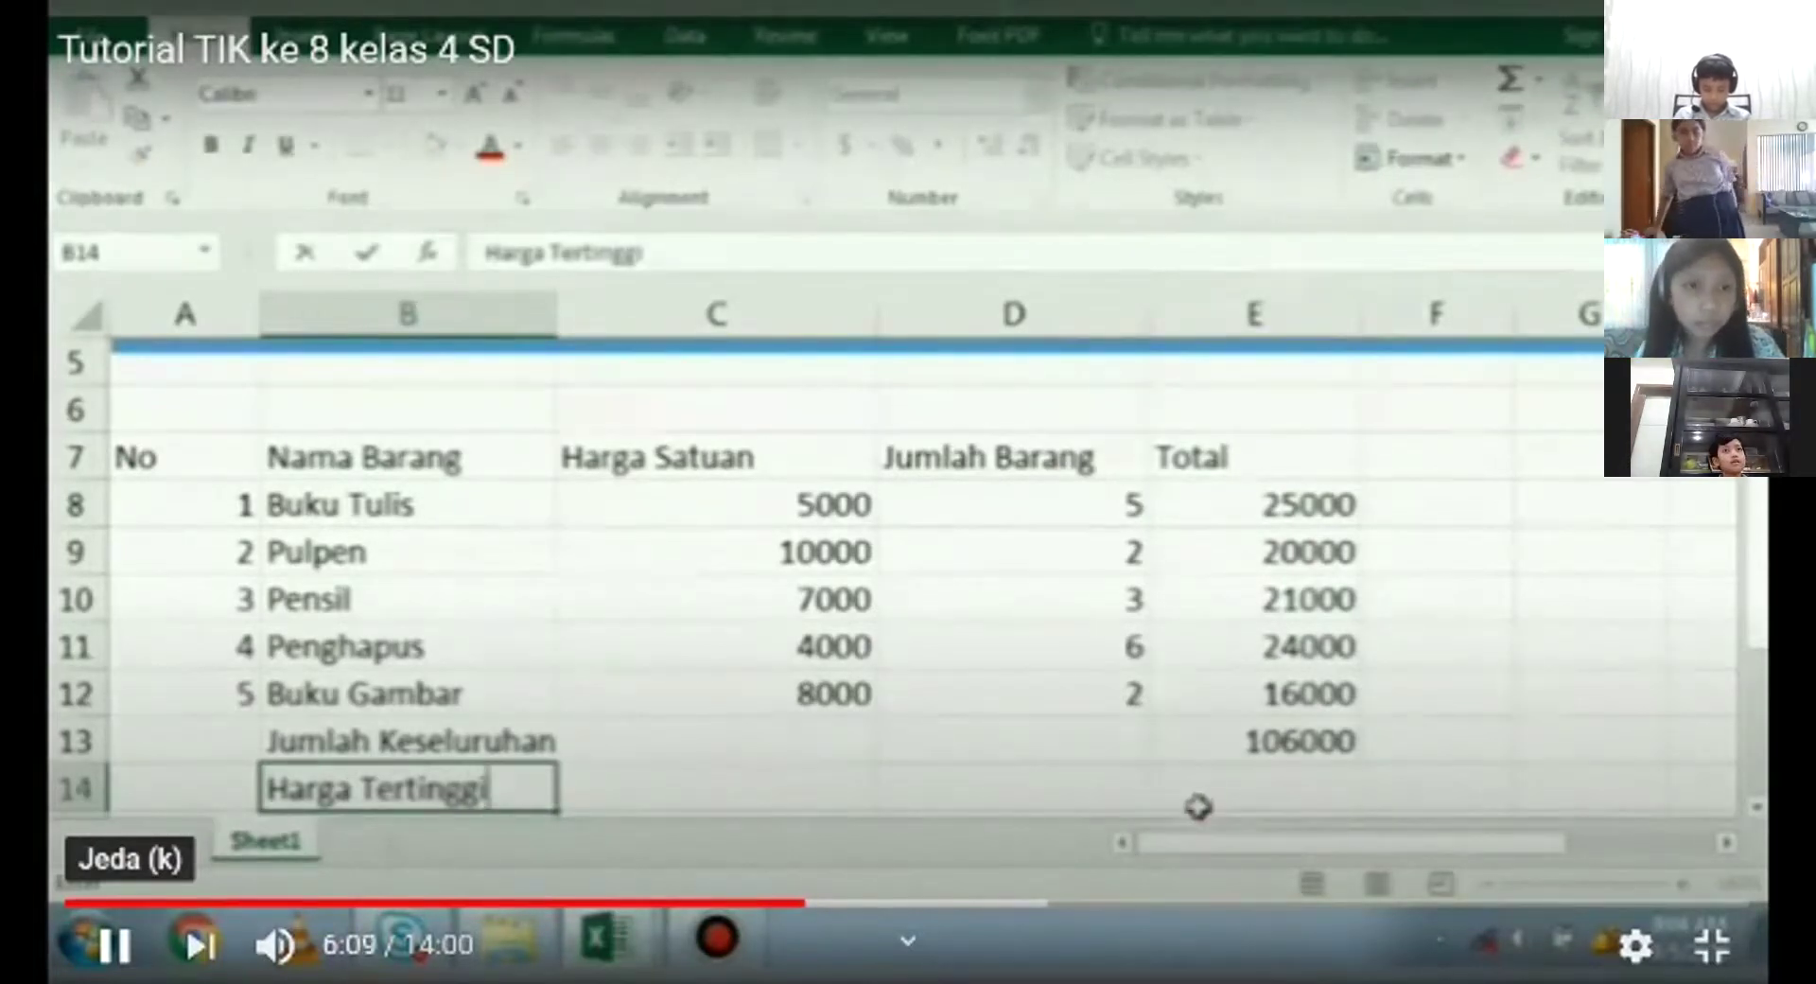
{"action": "key", "text": "k"}
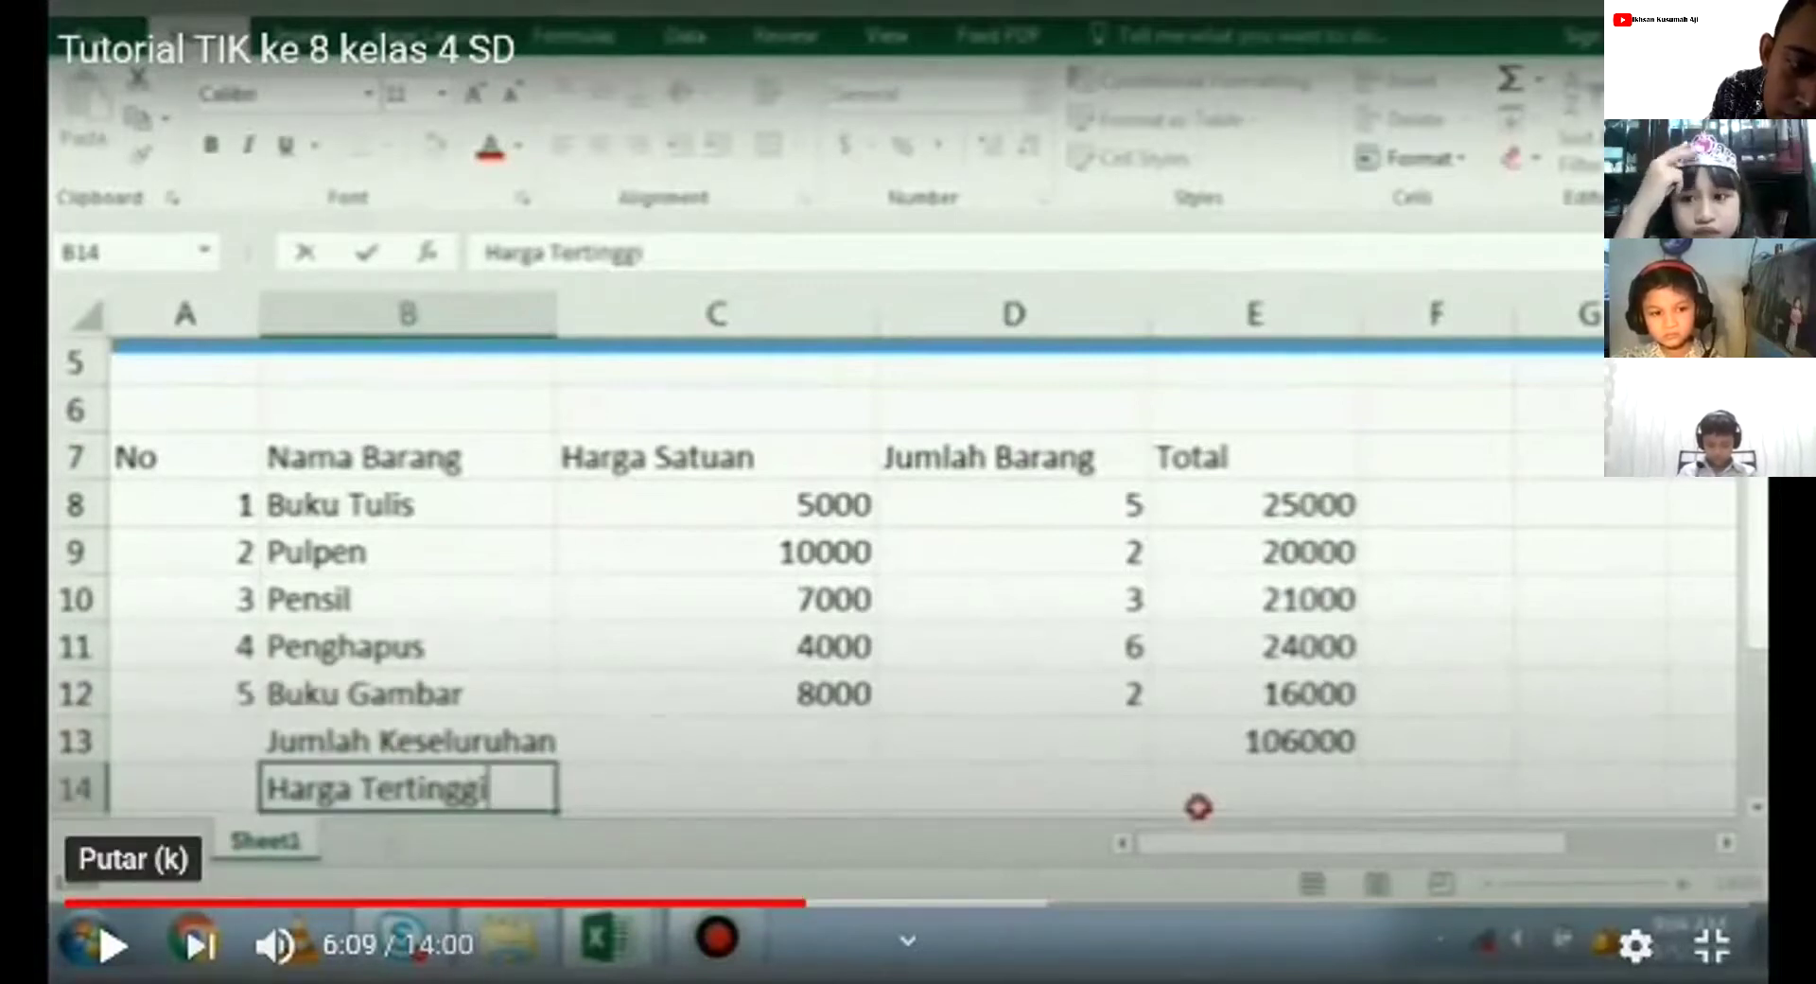
{"action": "left_click", "coordinate": [113, 944]}
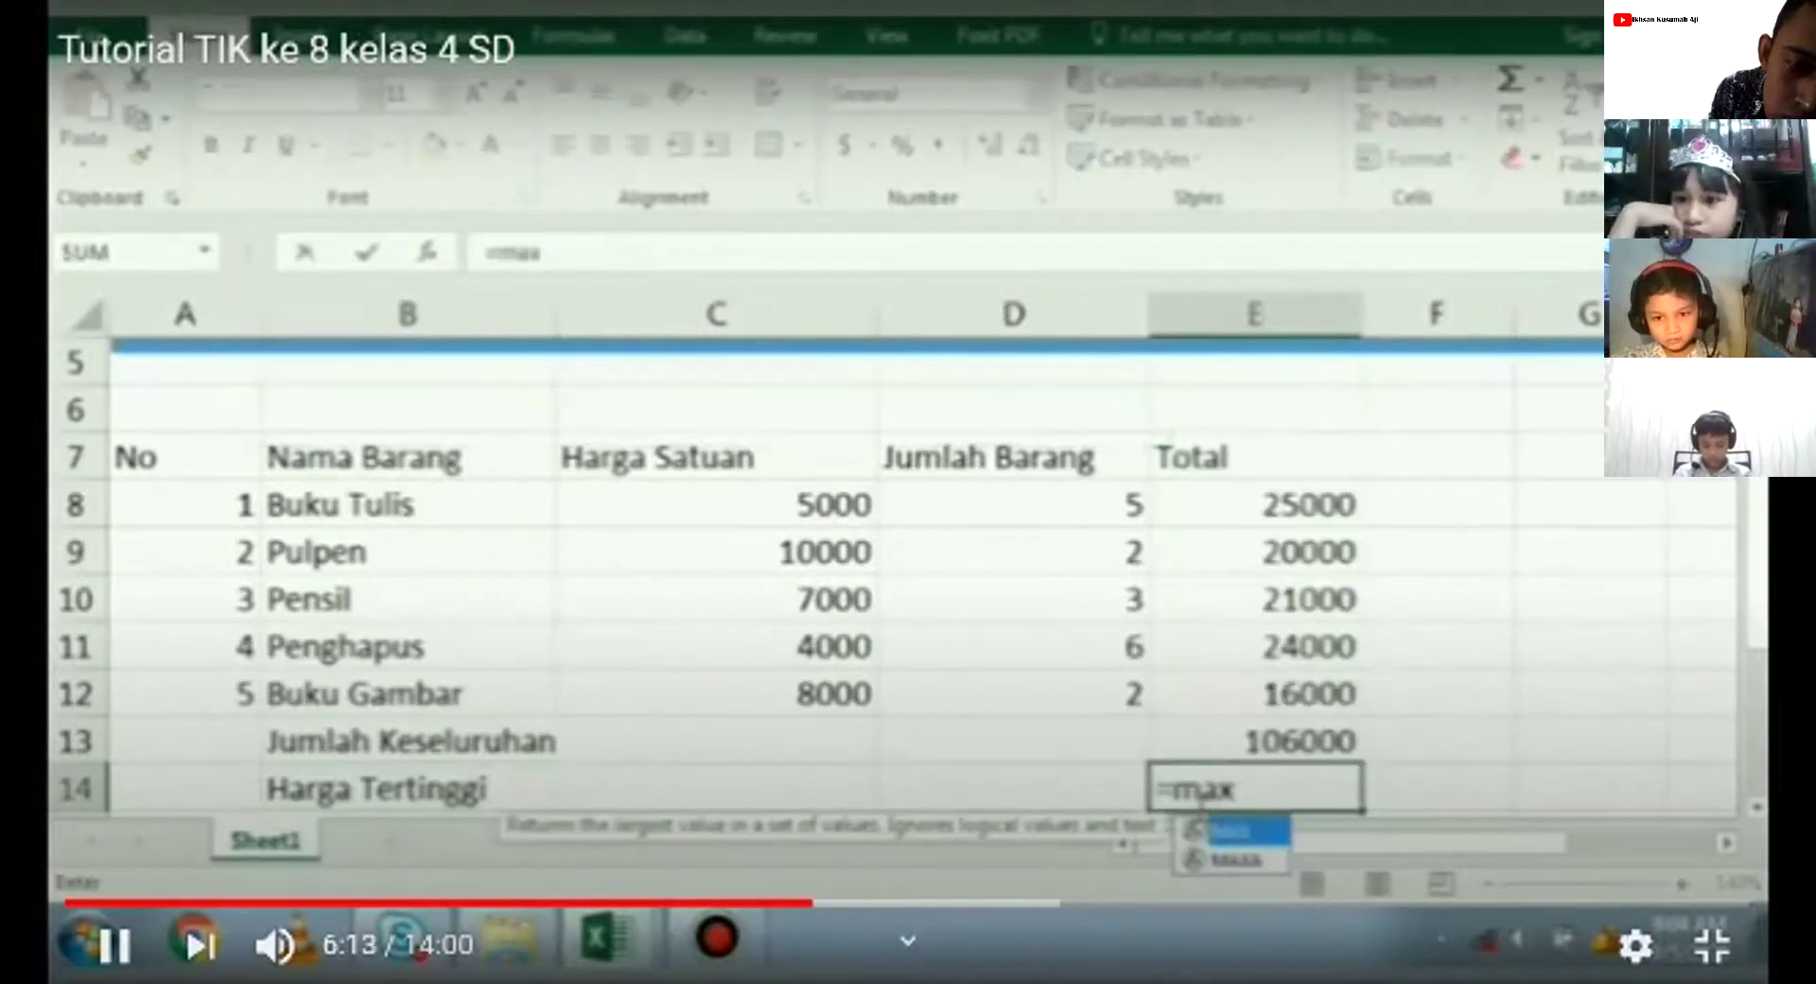
{"action": "left_click", "coordinate": [113, 944]}
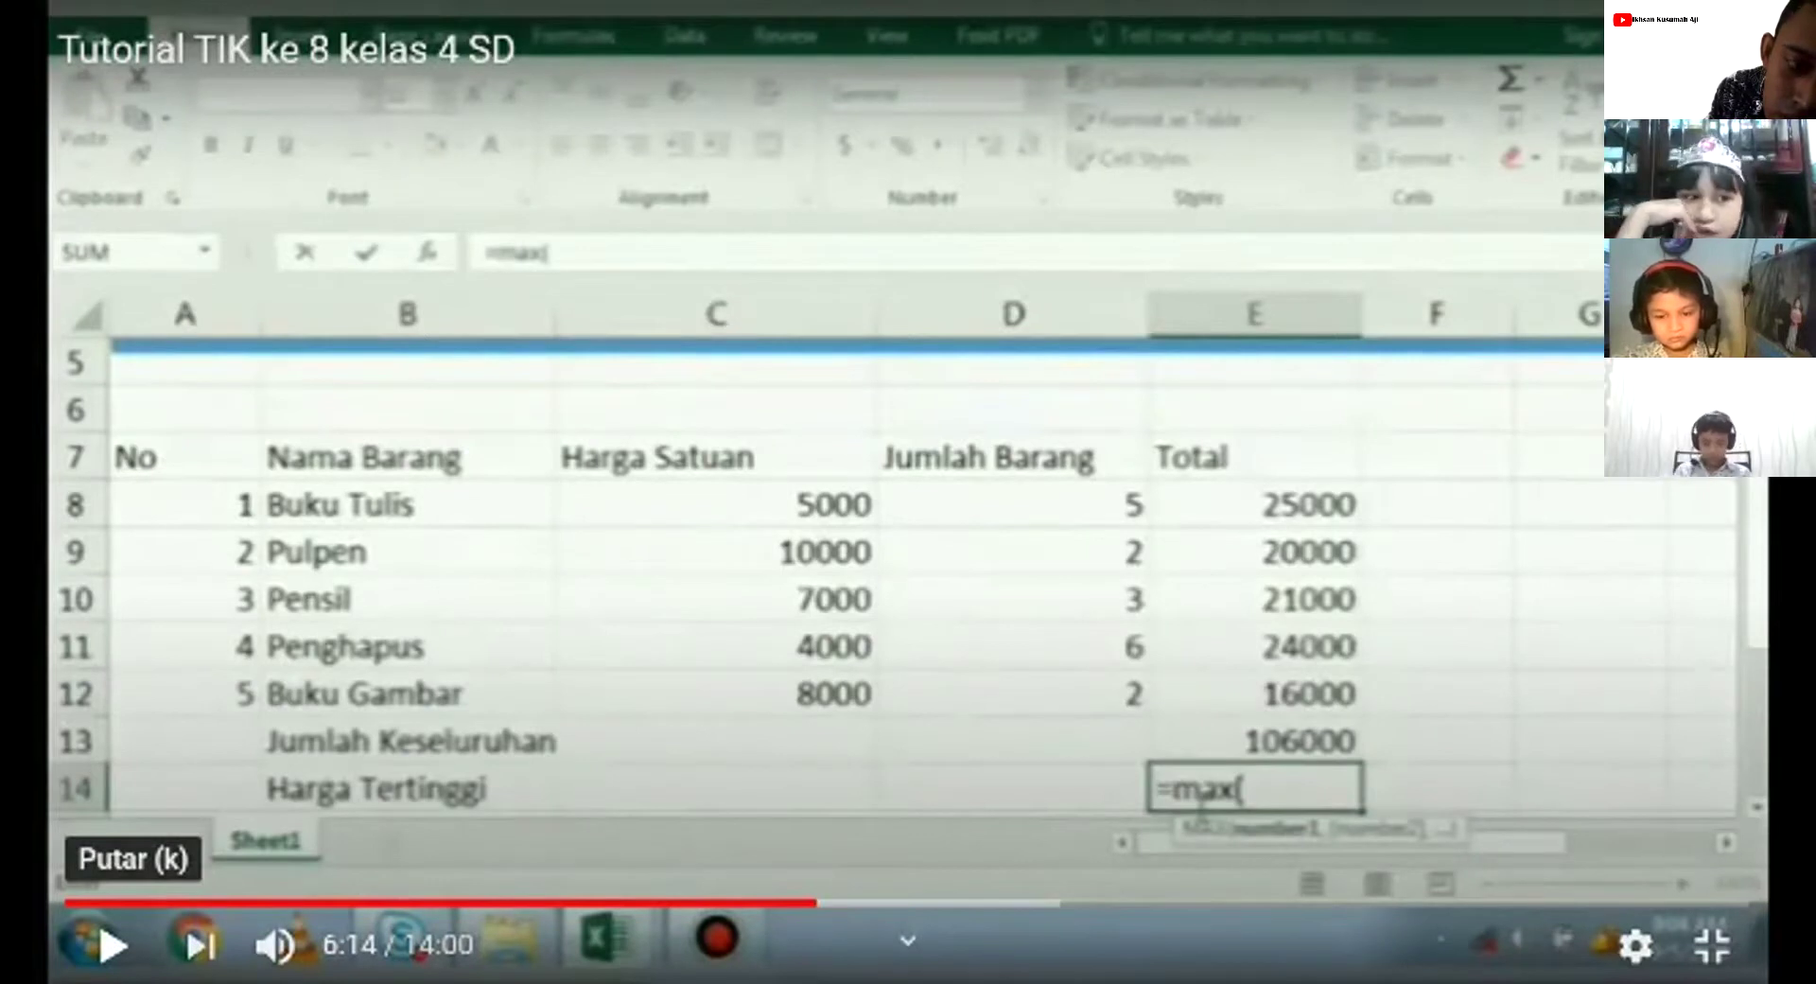
{"action": "left_click", "coordinate": [113, 944]}
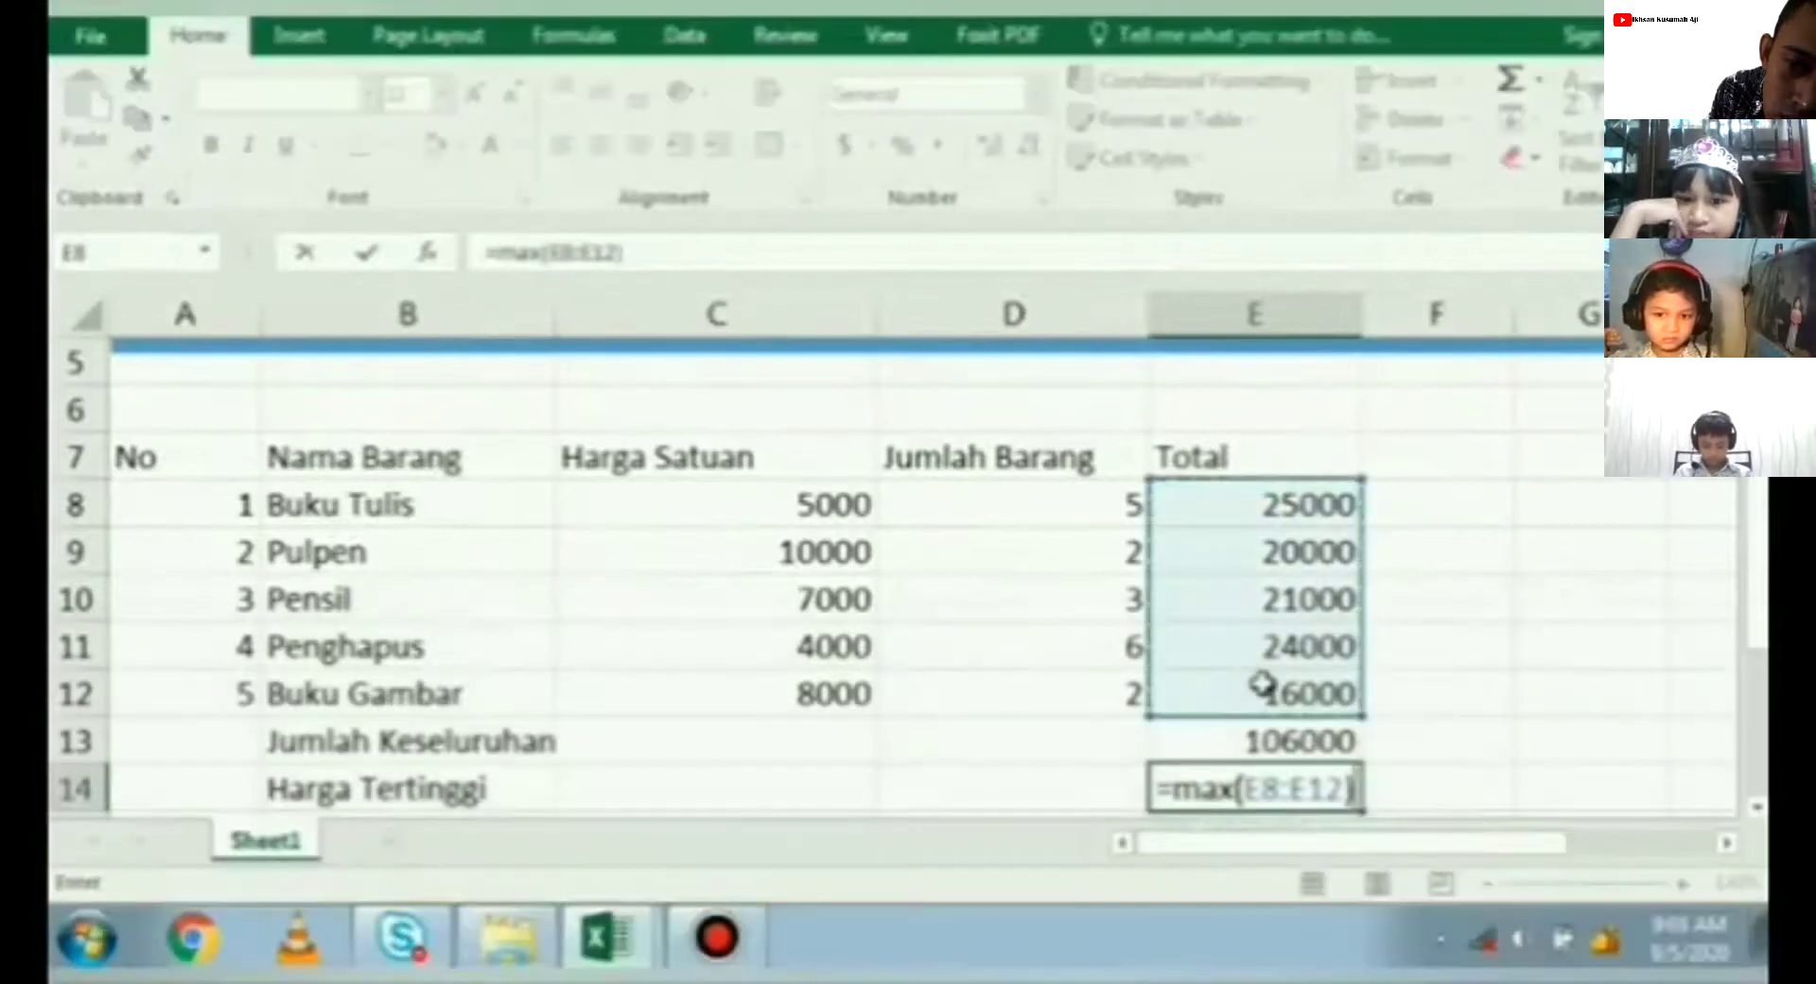
Move the tutorial video's playback to the part just before the Harga Tertinggi row is filled in
{"action": "key", "text": "0"}
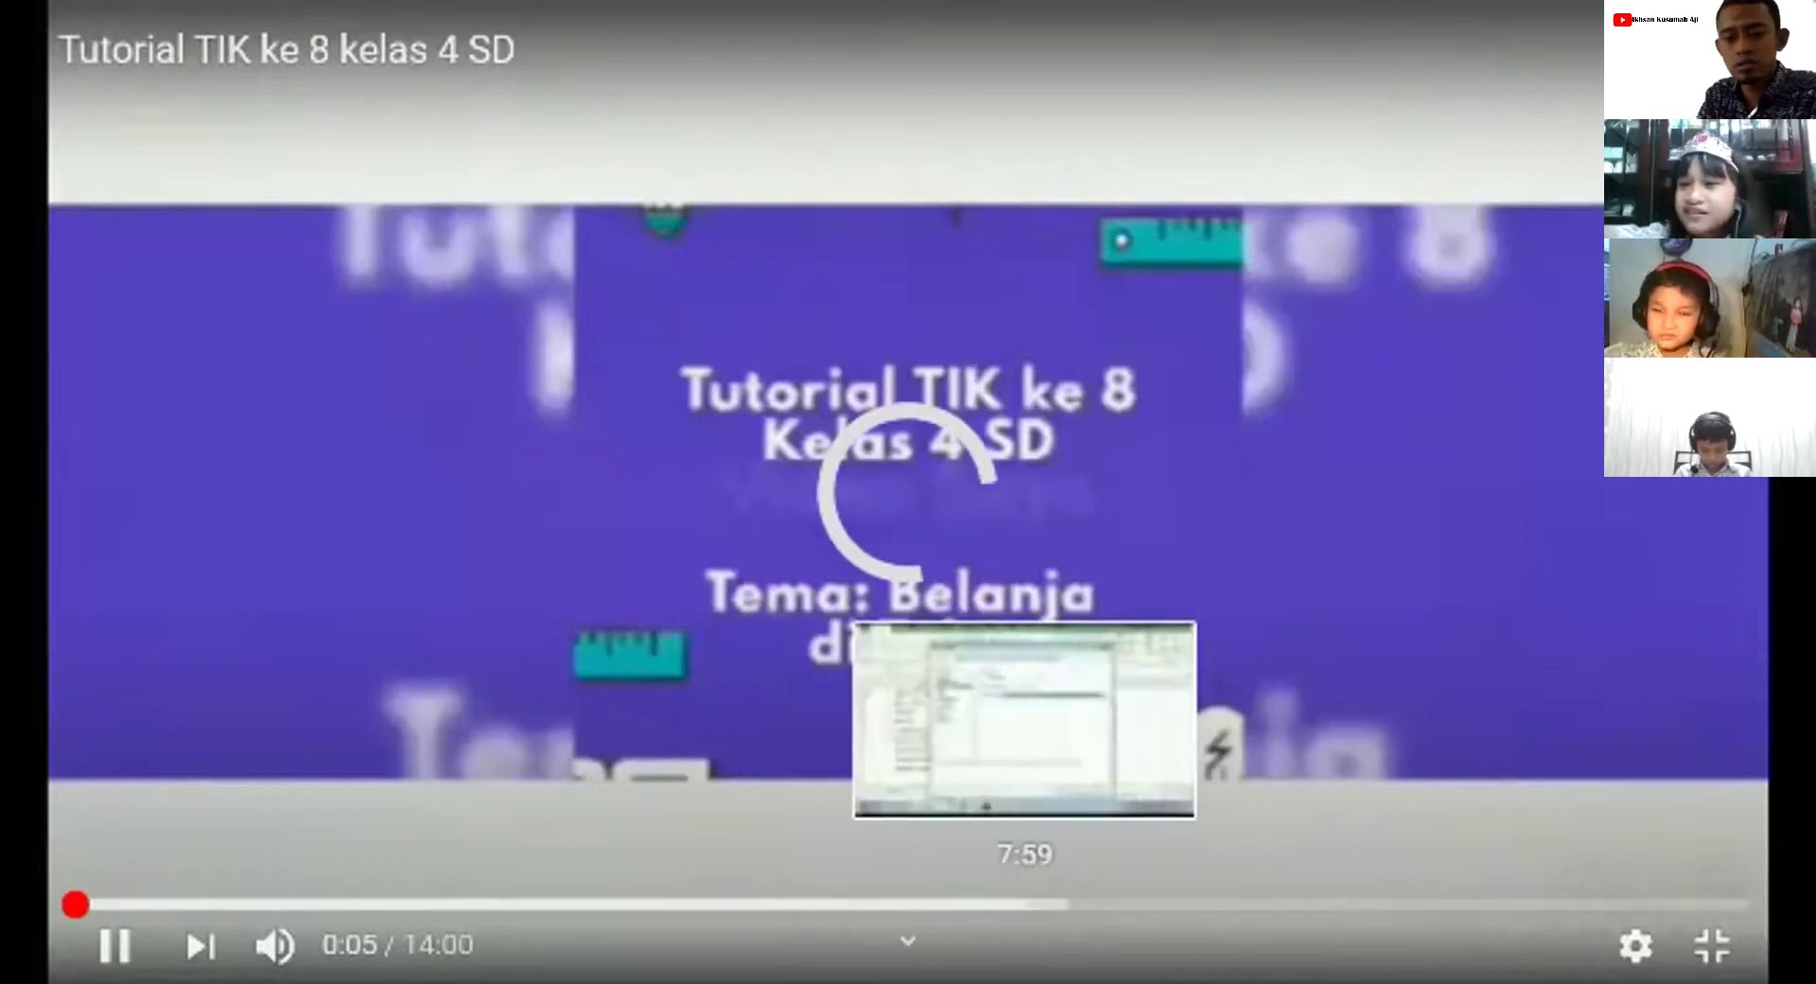
{"action": "left_click", "coordinate": [1025, 902]}
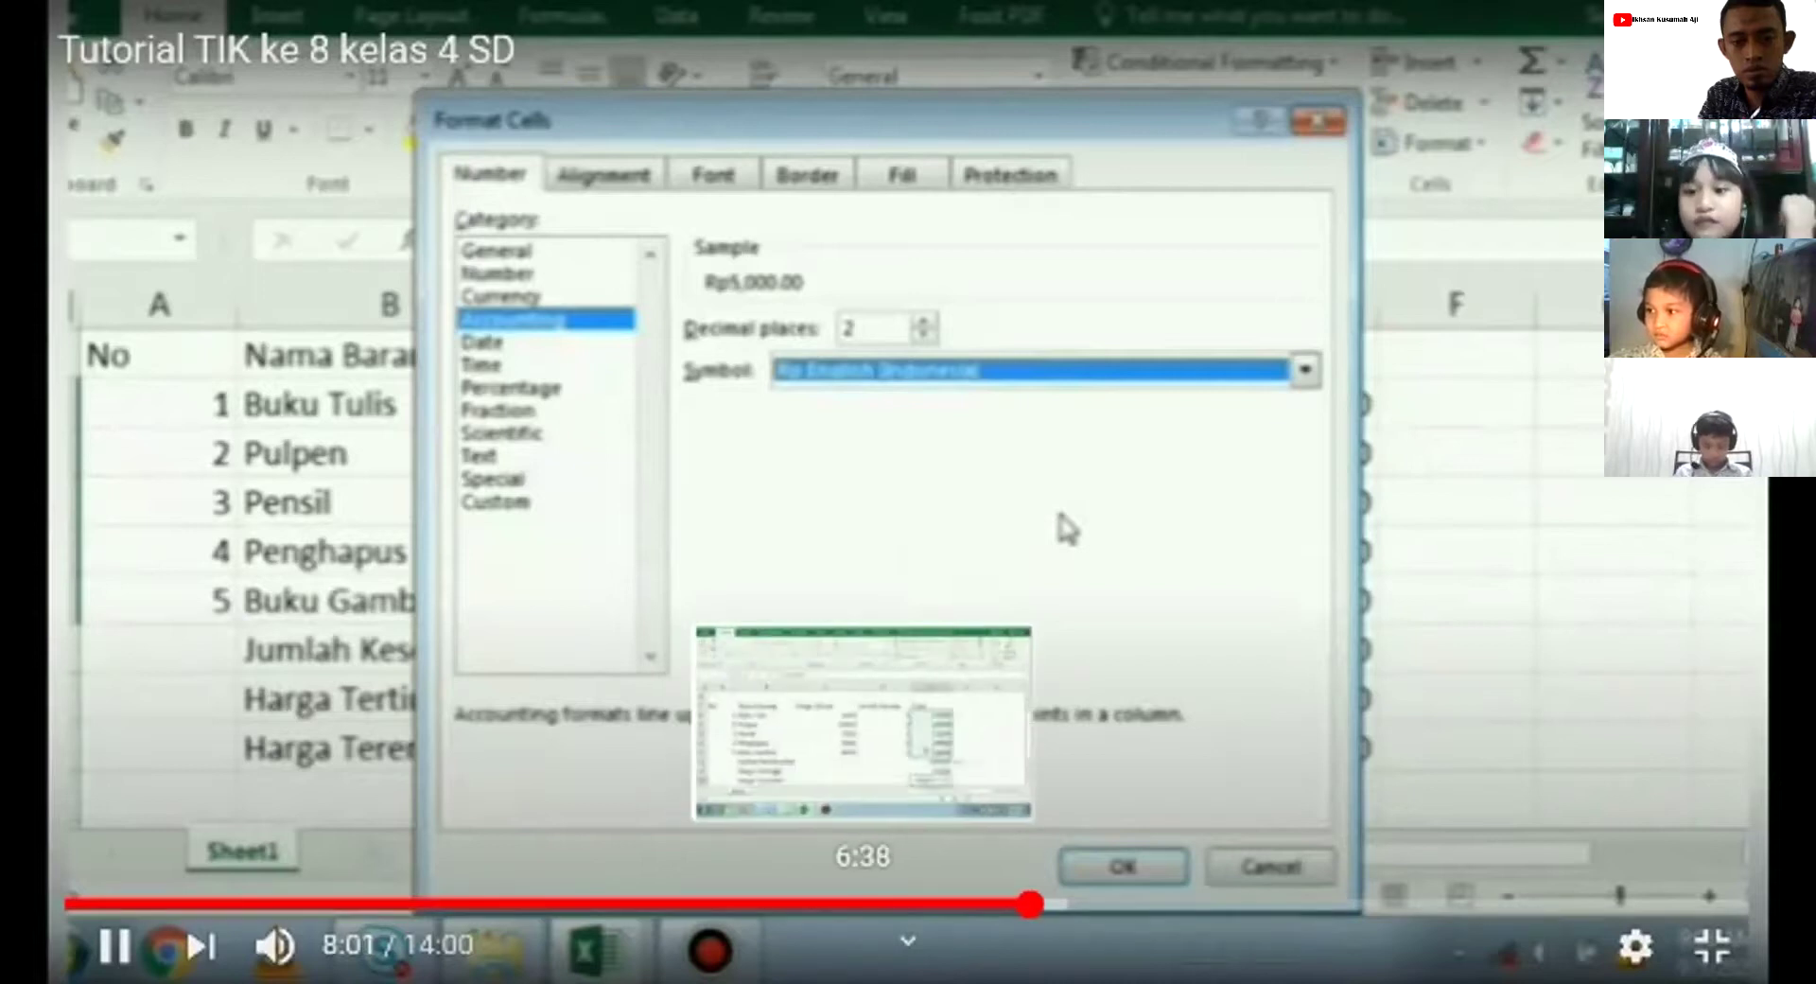
{"action": "left_click", "coordinate": [887, 903]}
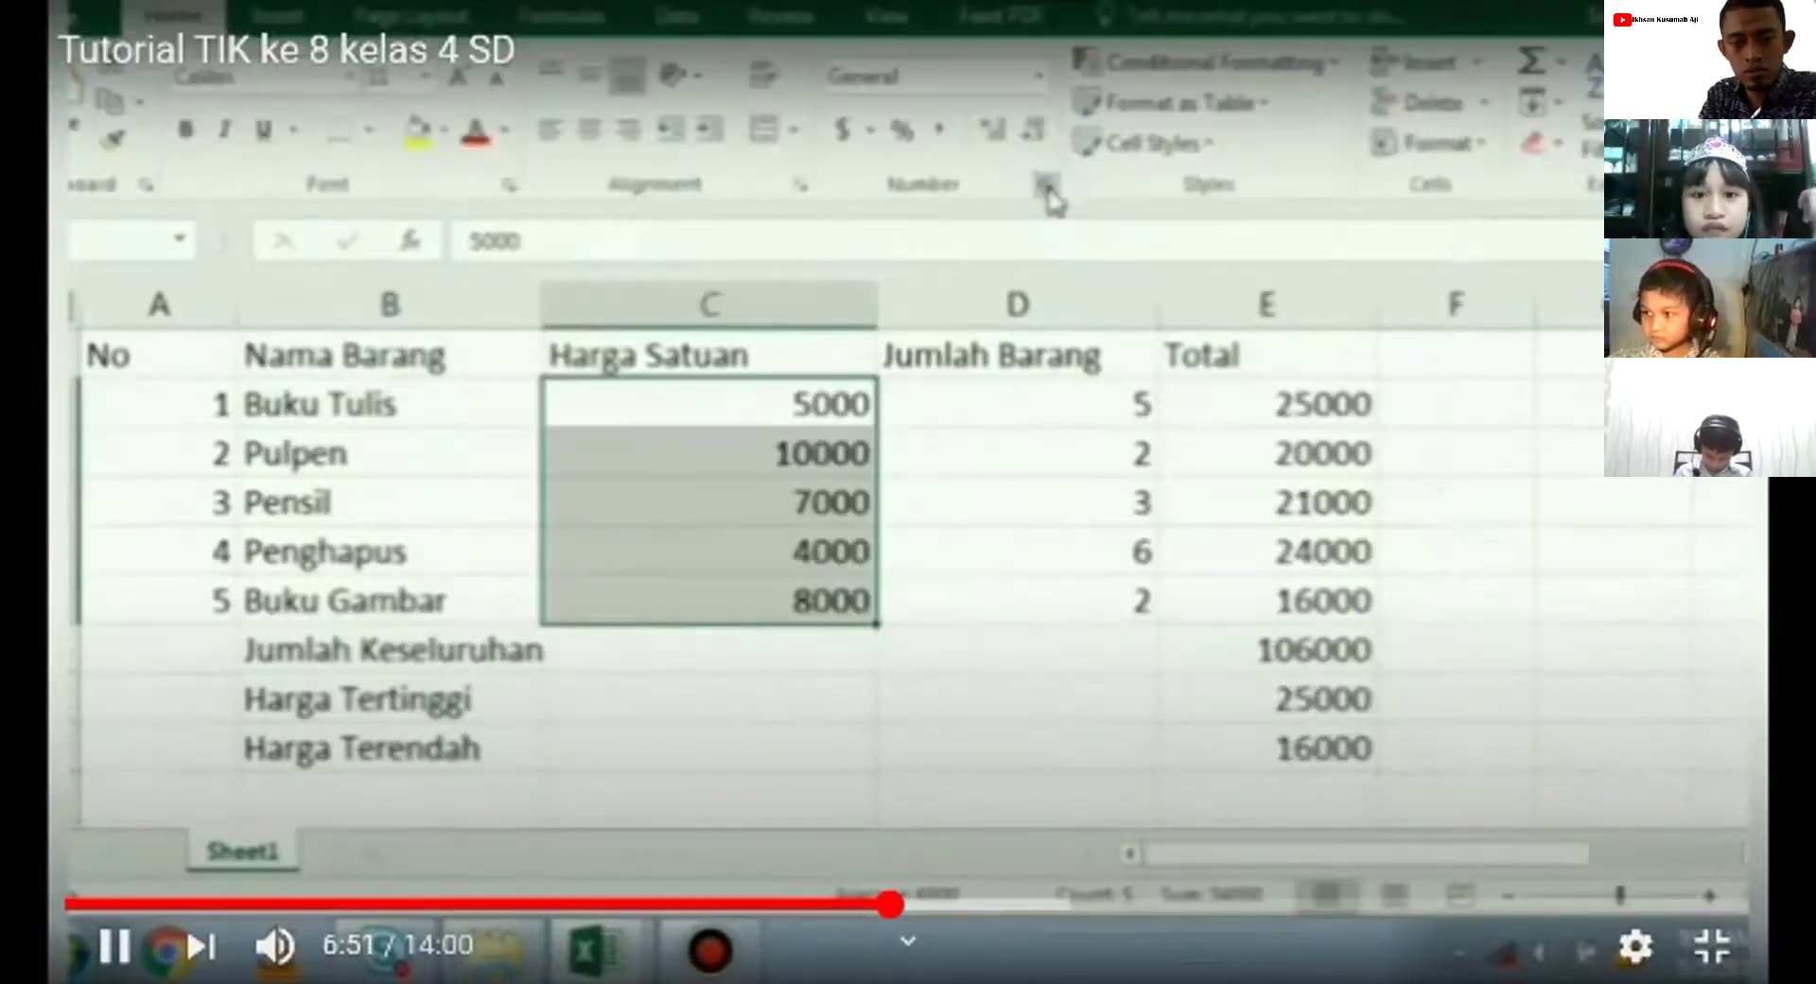
{"action": "left_click", "coordinate": [842, 903]}
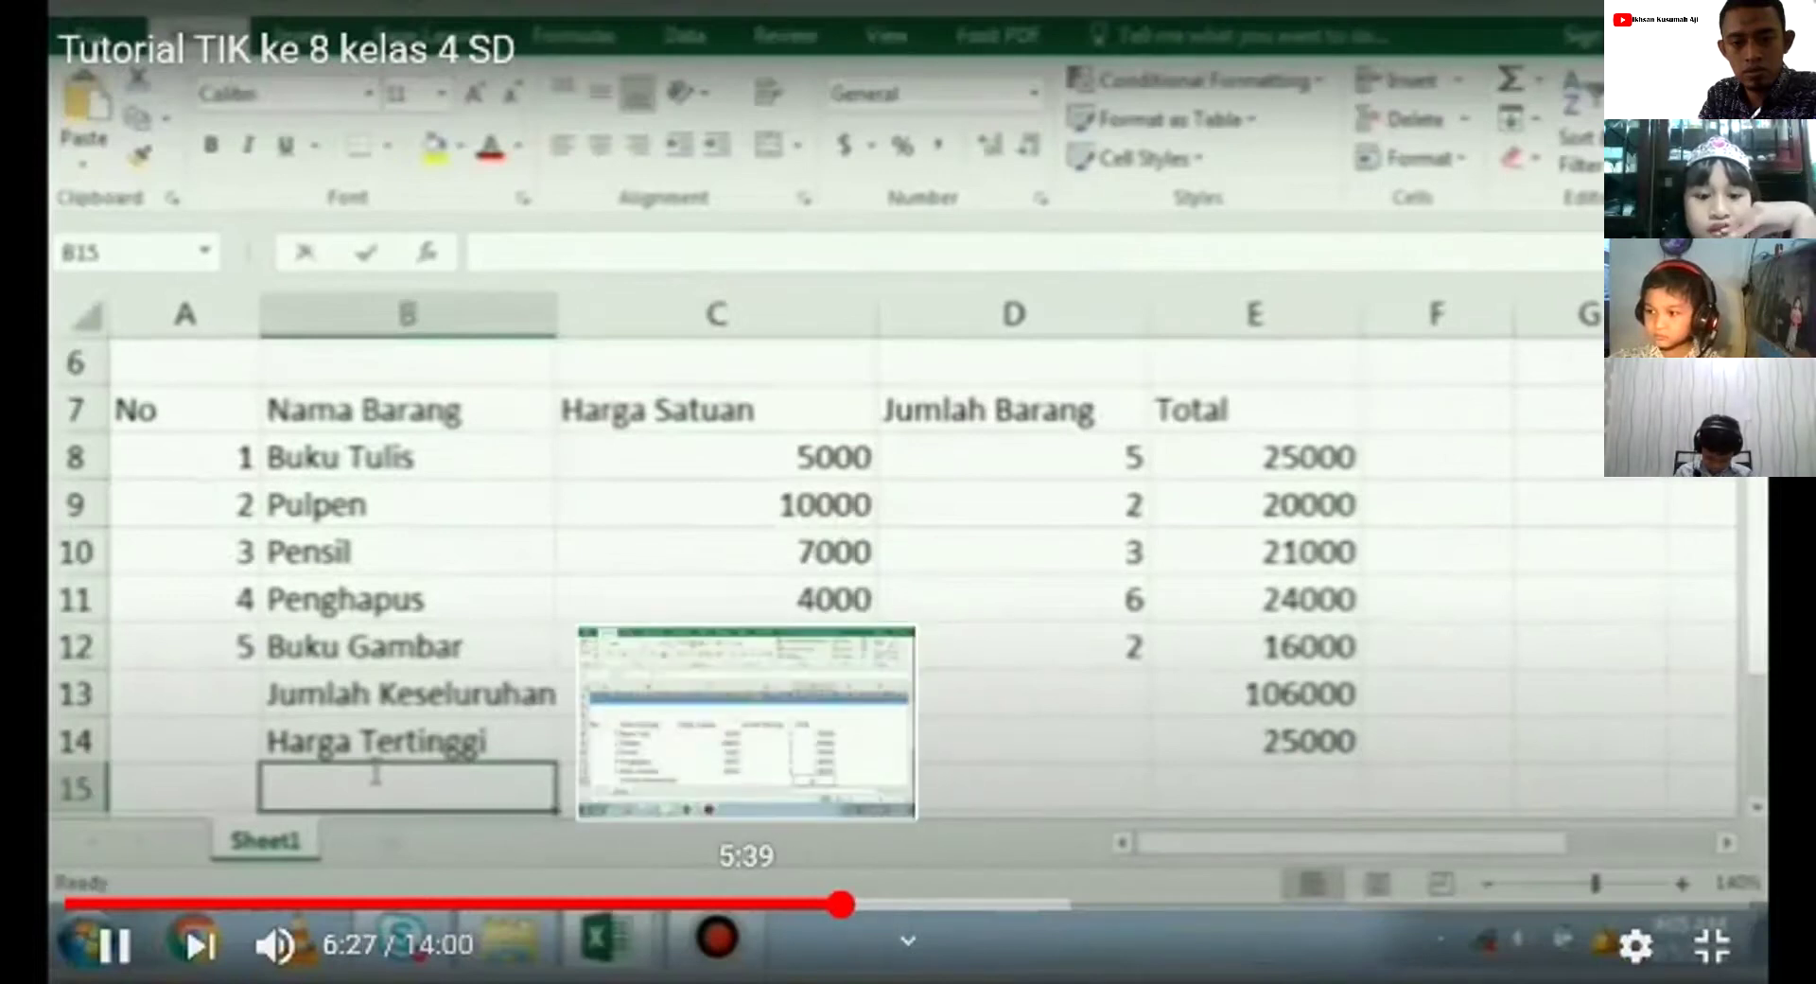
{"action": "left_click", "coordinate": [770, 903]}
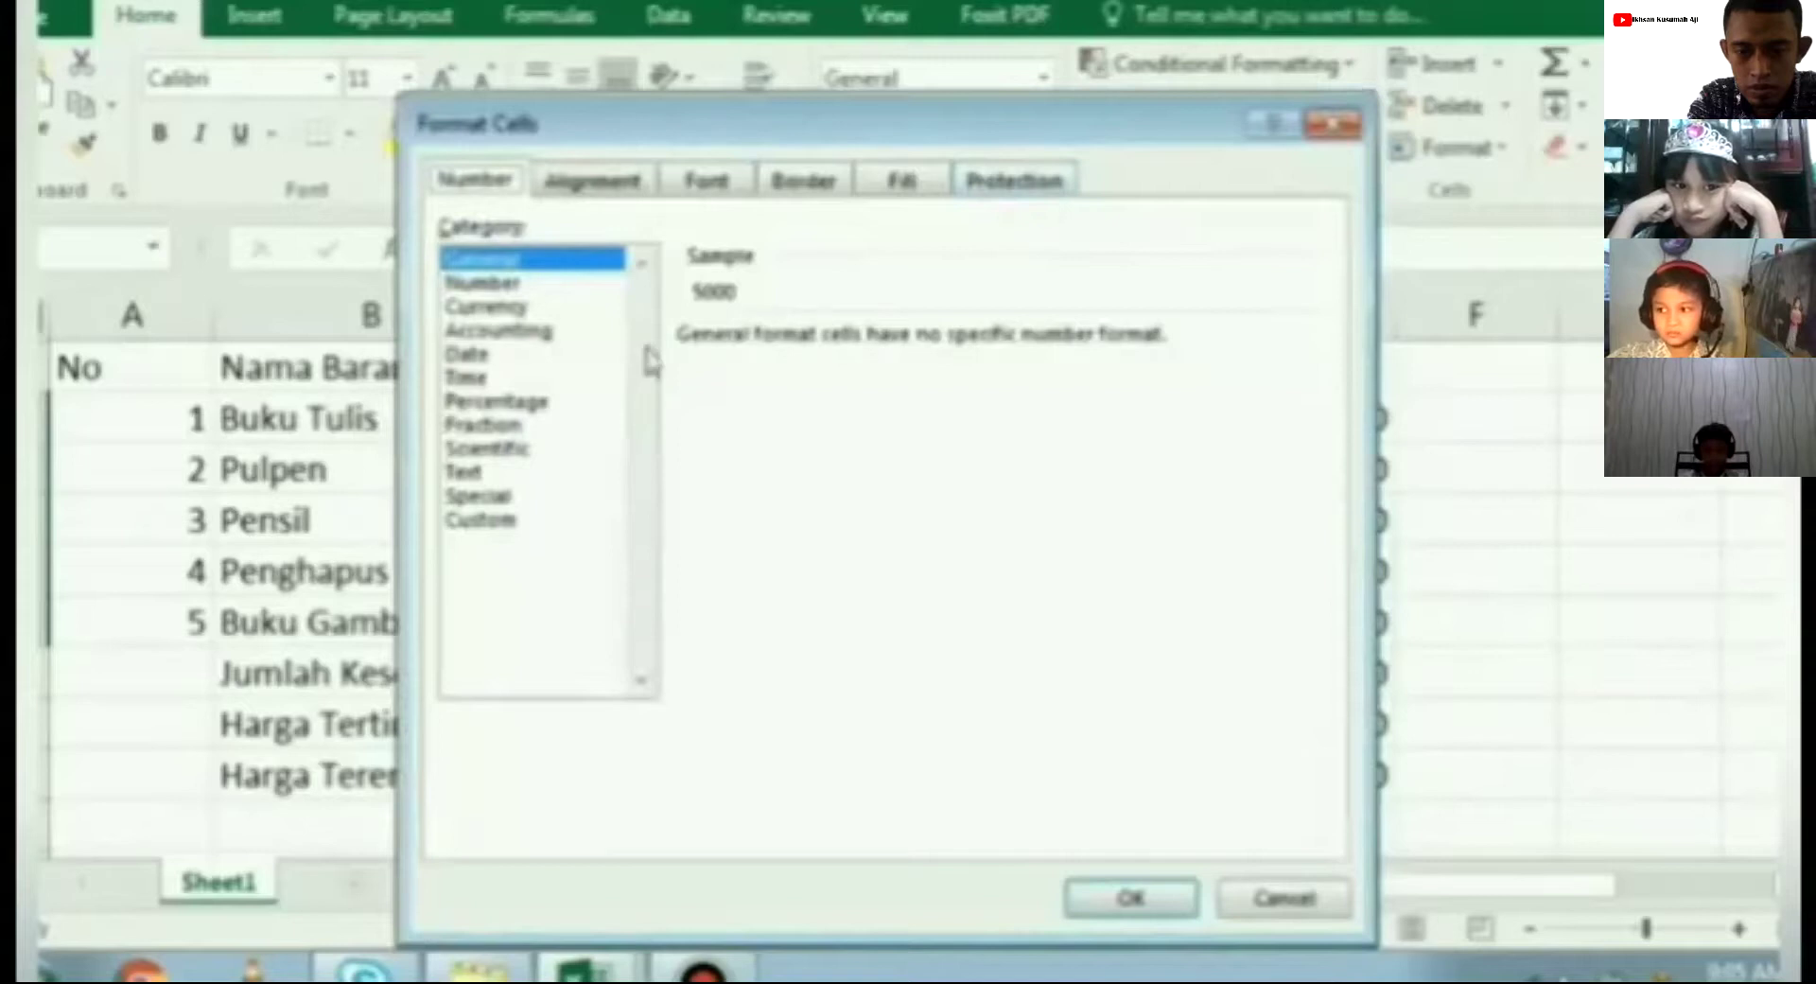
Set the number format of the Harga Satuan prices to Accounting with the symbol Rp English (Indonesia)
{"action": "left_click", "coordinate": [515, 331]}
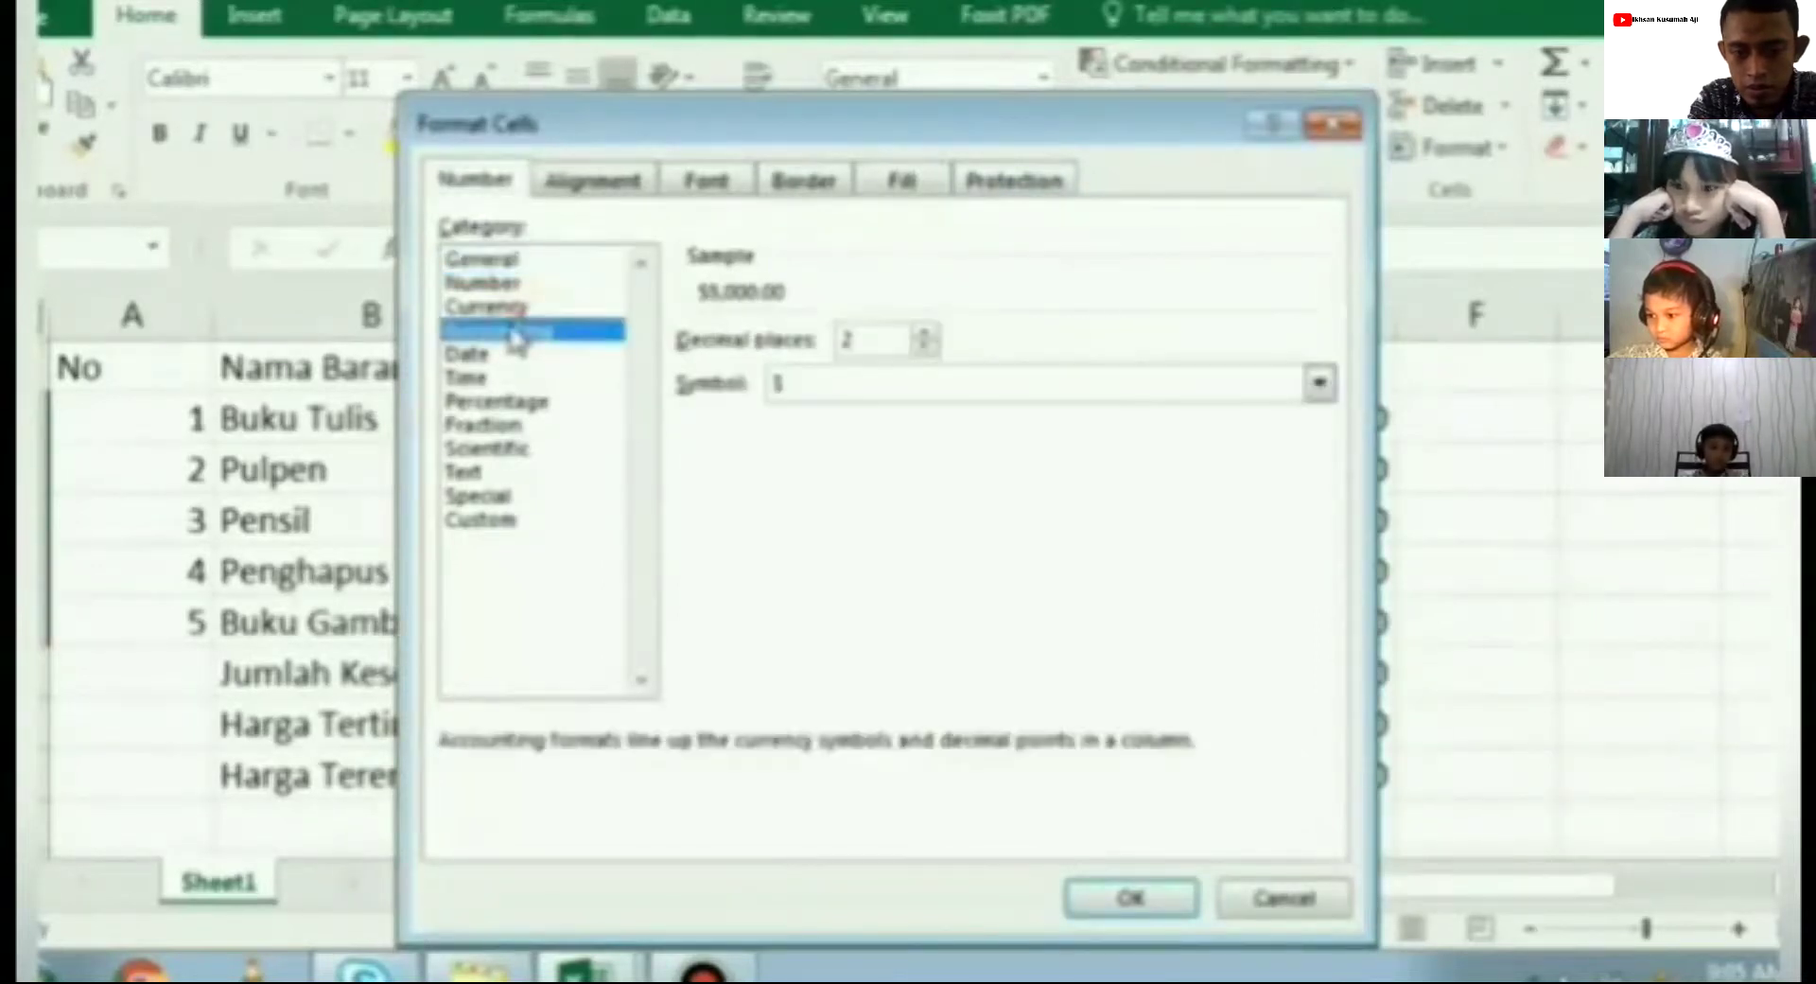
{"action": "left_click", "coordinate": [1319, 386]}
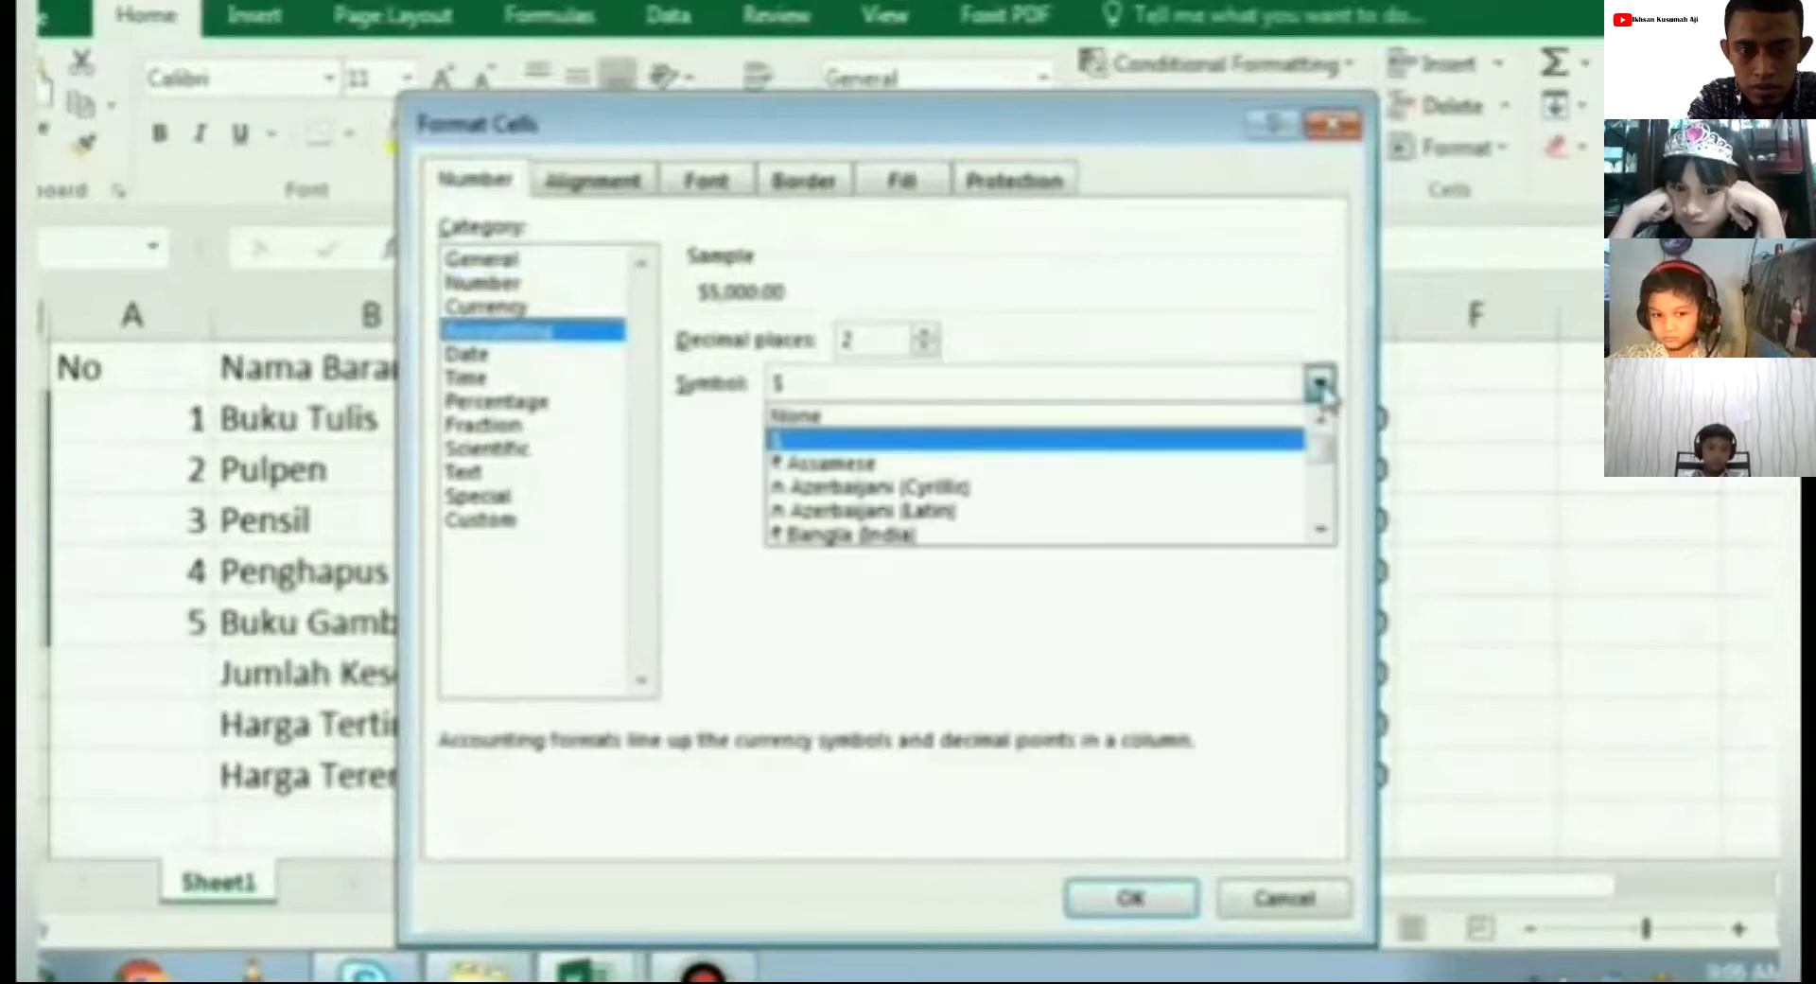
{"action": "left_click", "coordinate": [1322, 527]}
{"action": "left_click", "coordinate": [1322, 527]}
{"action": "left_click", "coordinate": [1322, 527]}
{"action": "left_click", "coordinate": [1322, 527]}
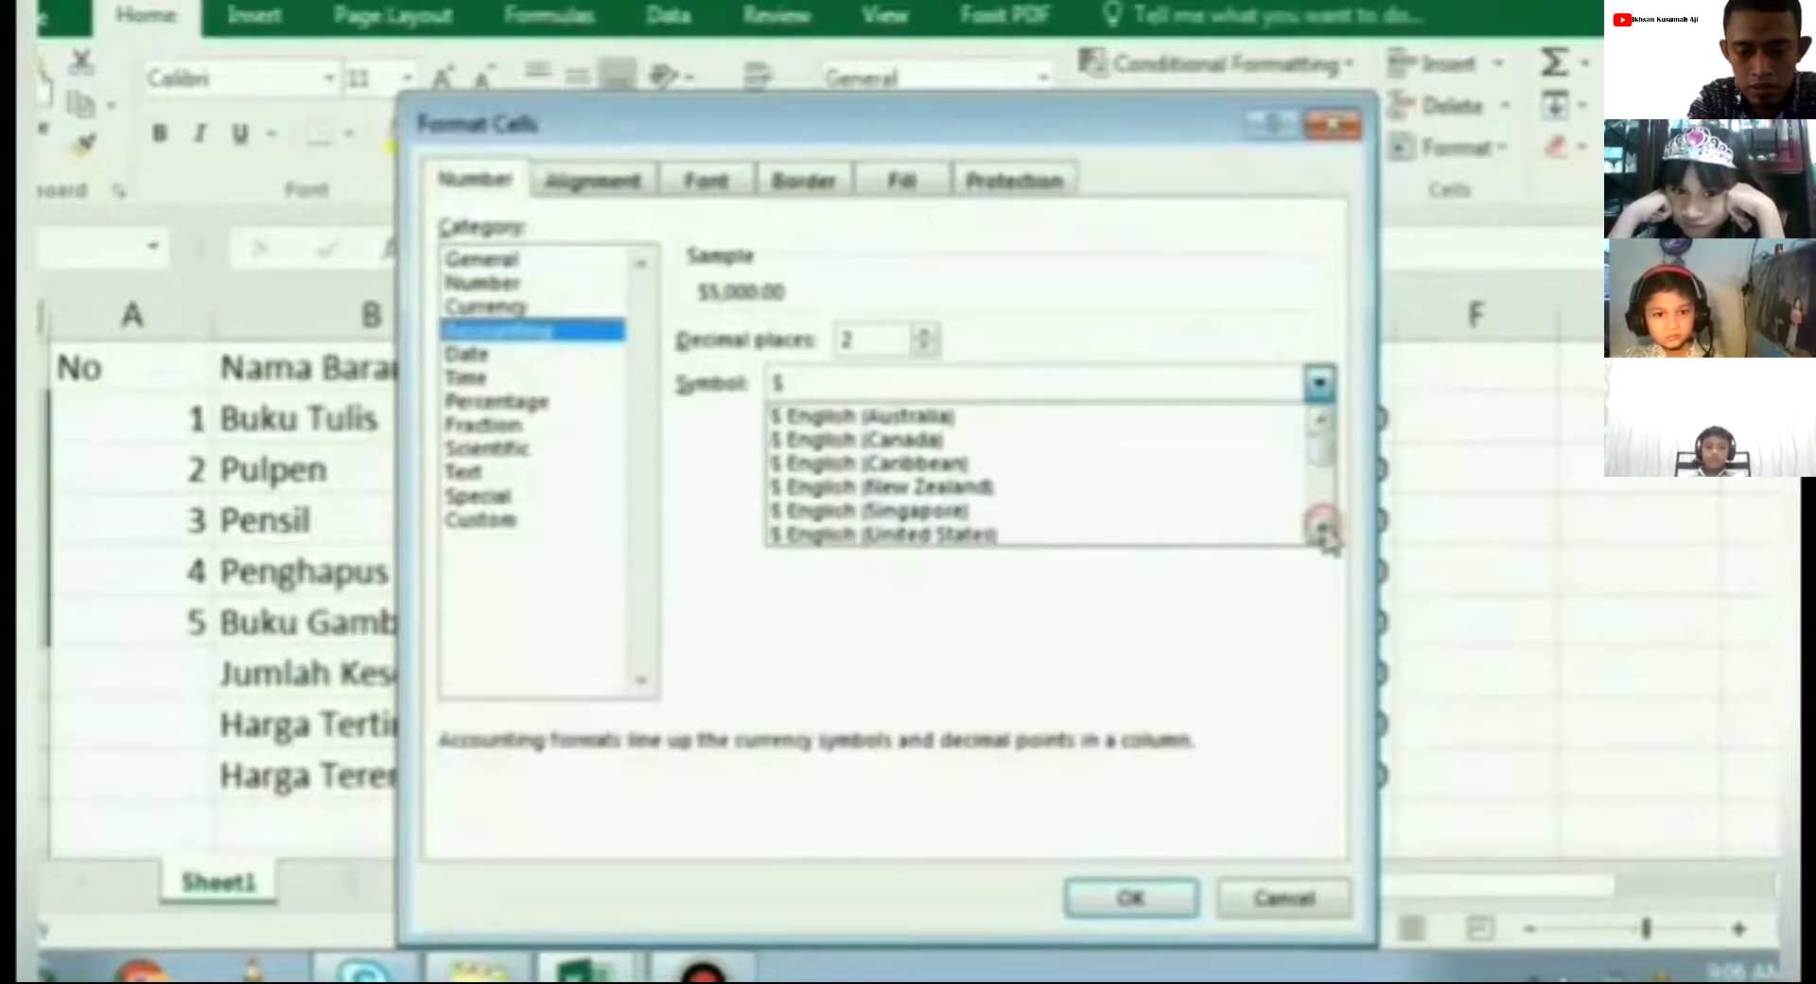
{"action": "left_click", "coordinate": [1322, 527]}
{"action": "left_click", "coordinate": [1322, 527]}
{"action": "left_click", "coordinate": [1322, 527]}
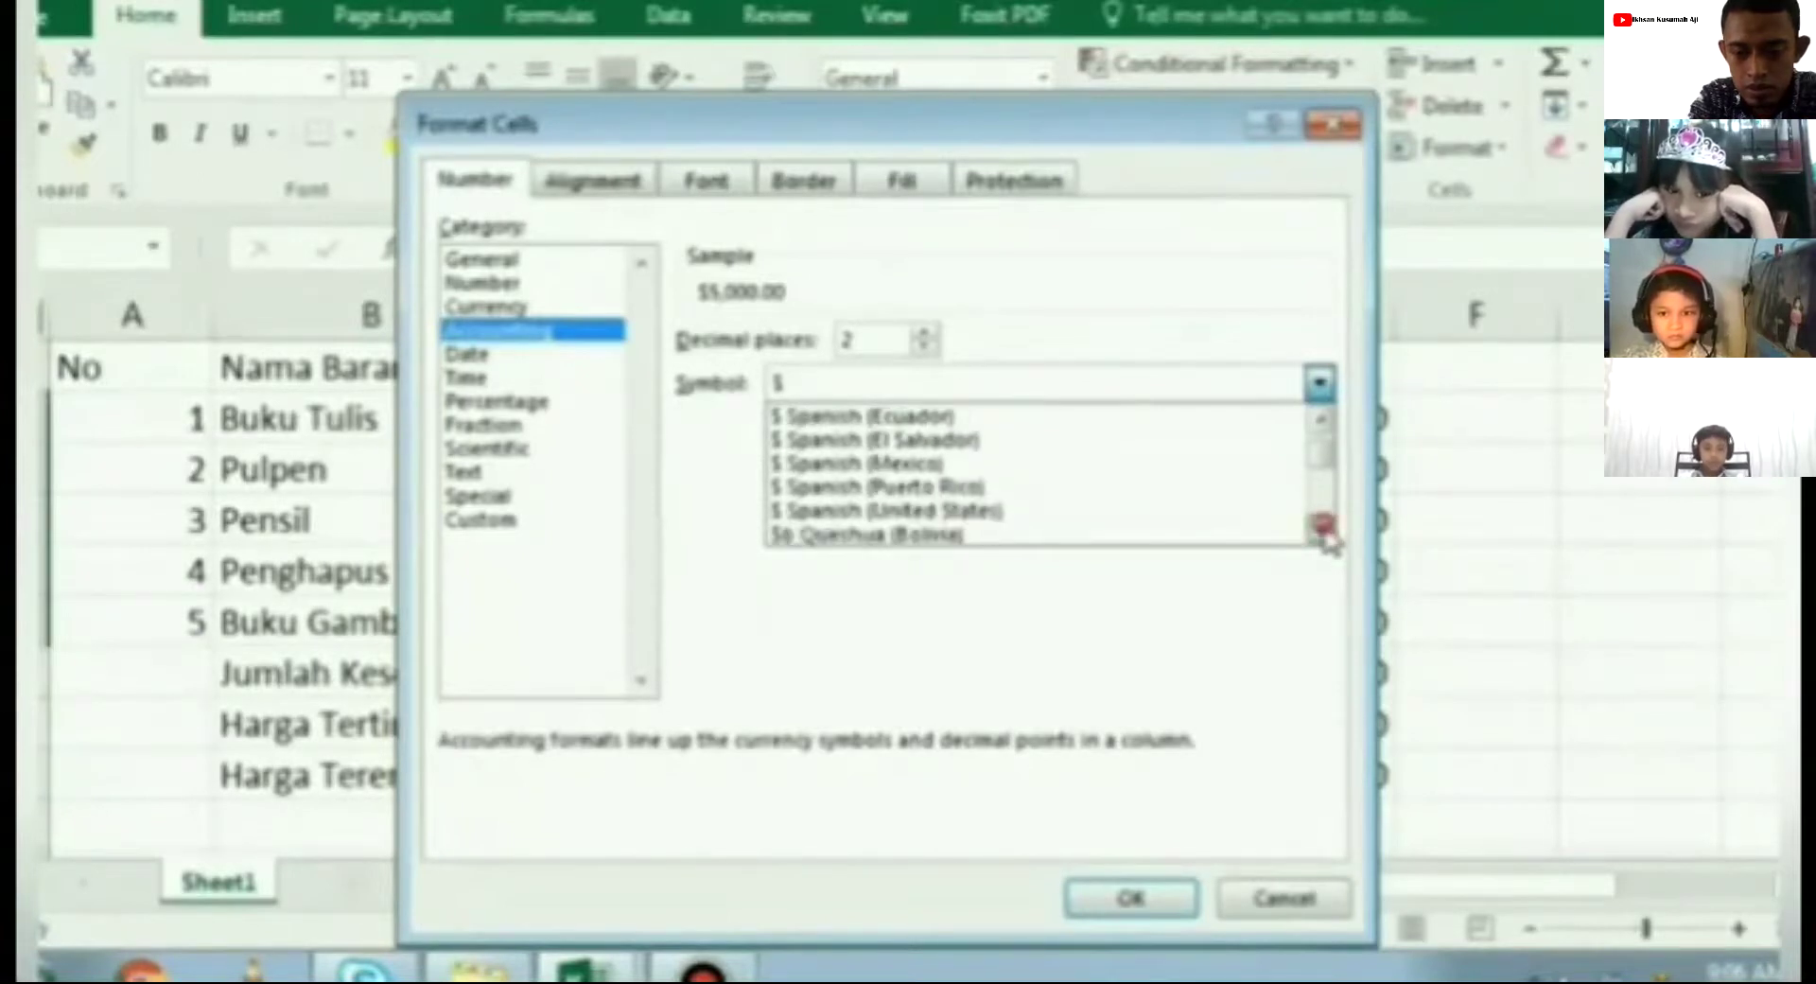
{"action": "left_click", "coordinate": [1322, 527]}
{"action": "left_click", "coordinate": [1322, 527]}
{"action": "left_click", "coordinate": [1322, 527]}
{"action": "left_click", "coordinate": [1322, 527]}
{"action": "left_click", "coordinate": [1323, 527]}
{"action": "left_click", "coordinate": [1322, 527]}
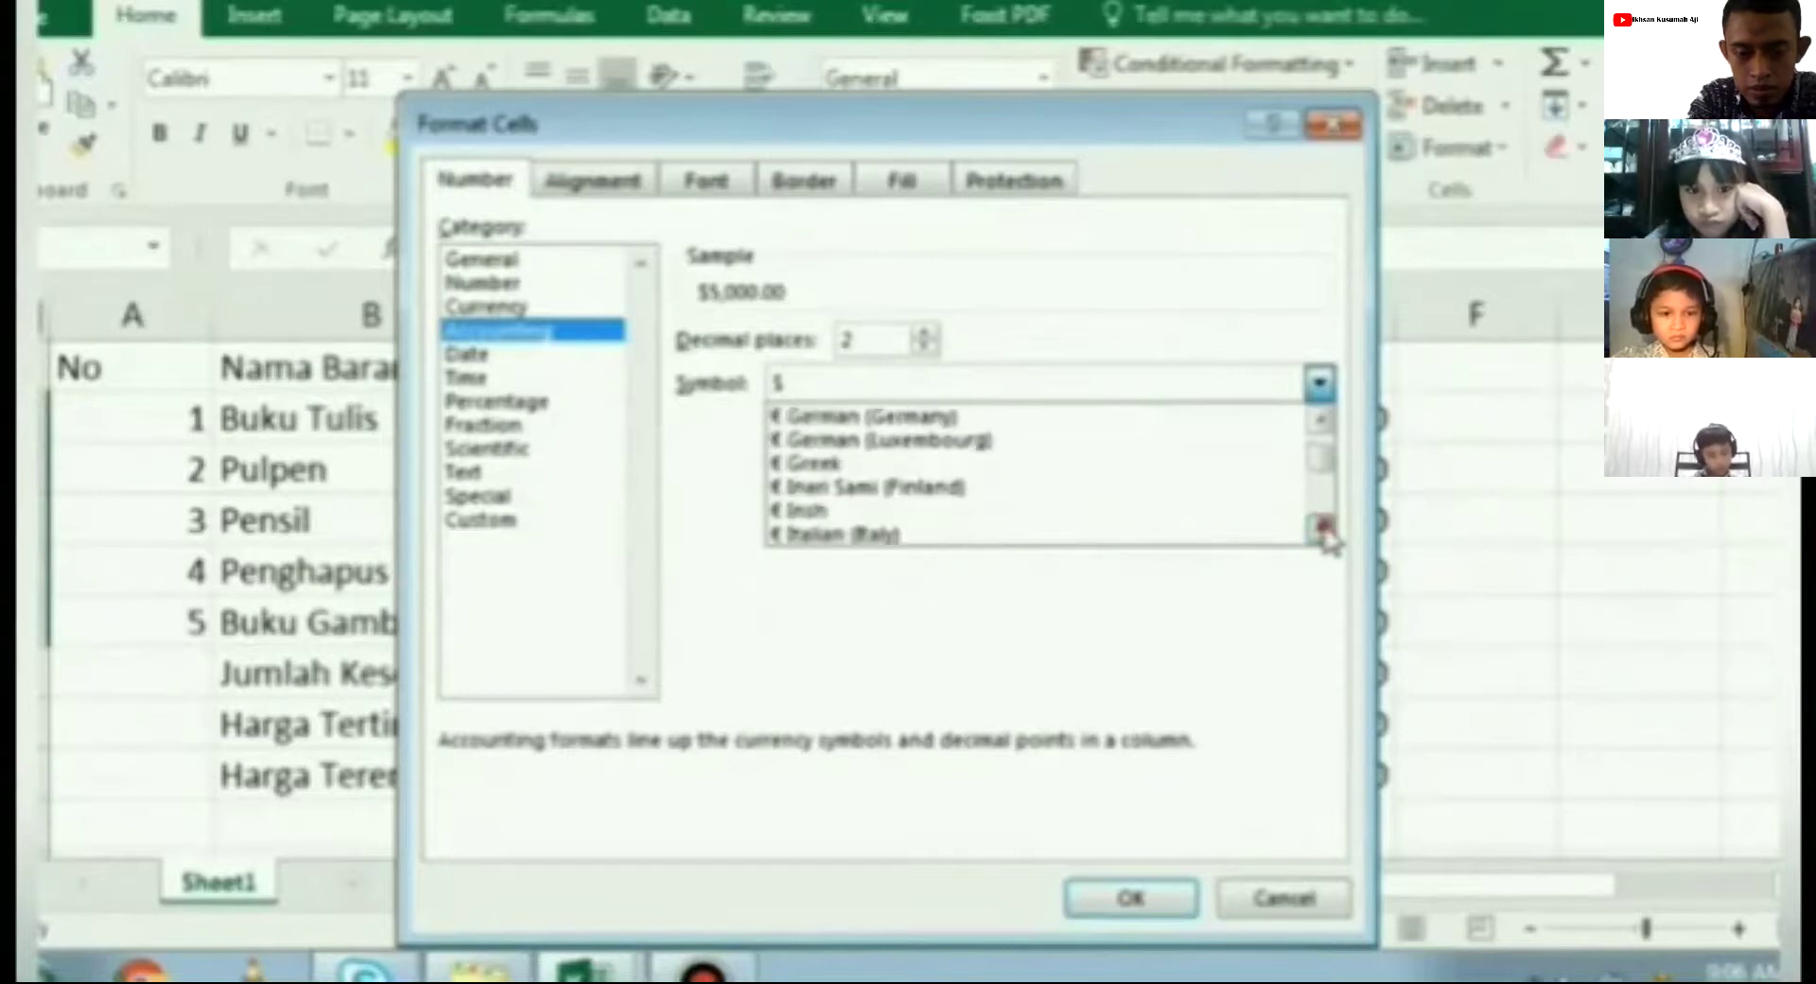
{"action": "left_click", "coordinate": [1322, 525]}
{"action": "left_click", "coordinate": [1323, 525]}
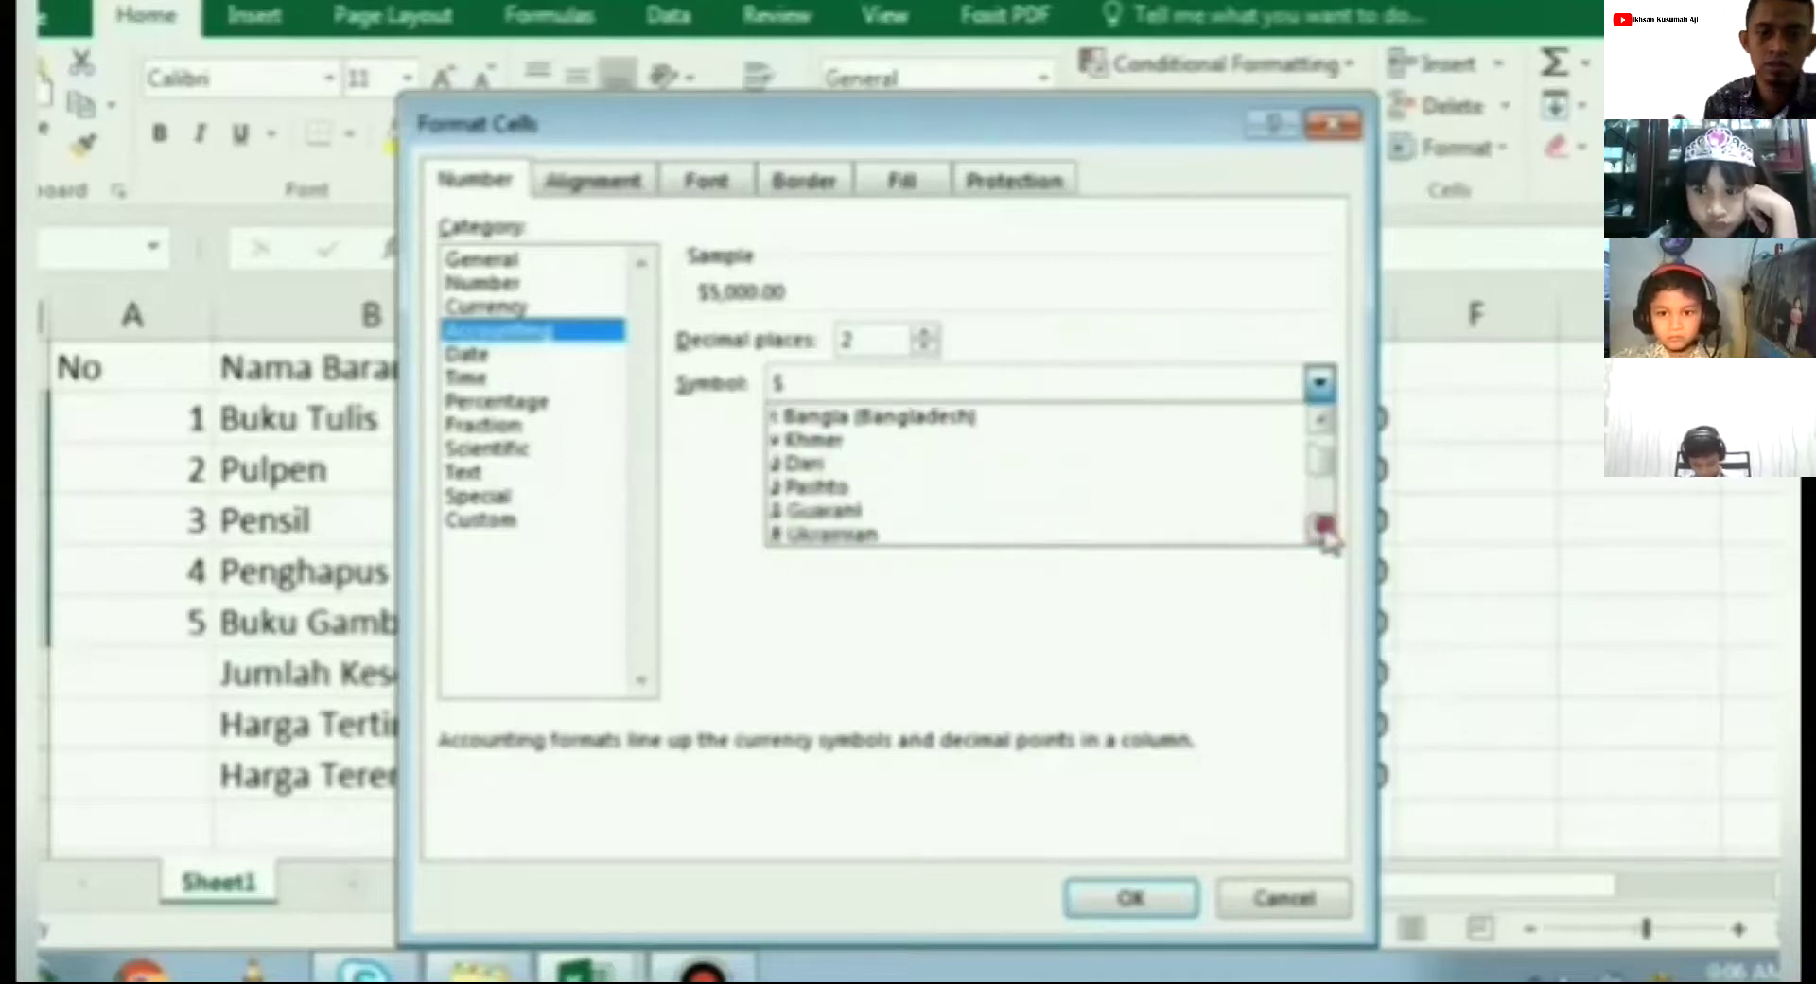
{"action": "left_click", "coordinate": [1323, 525]}
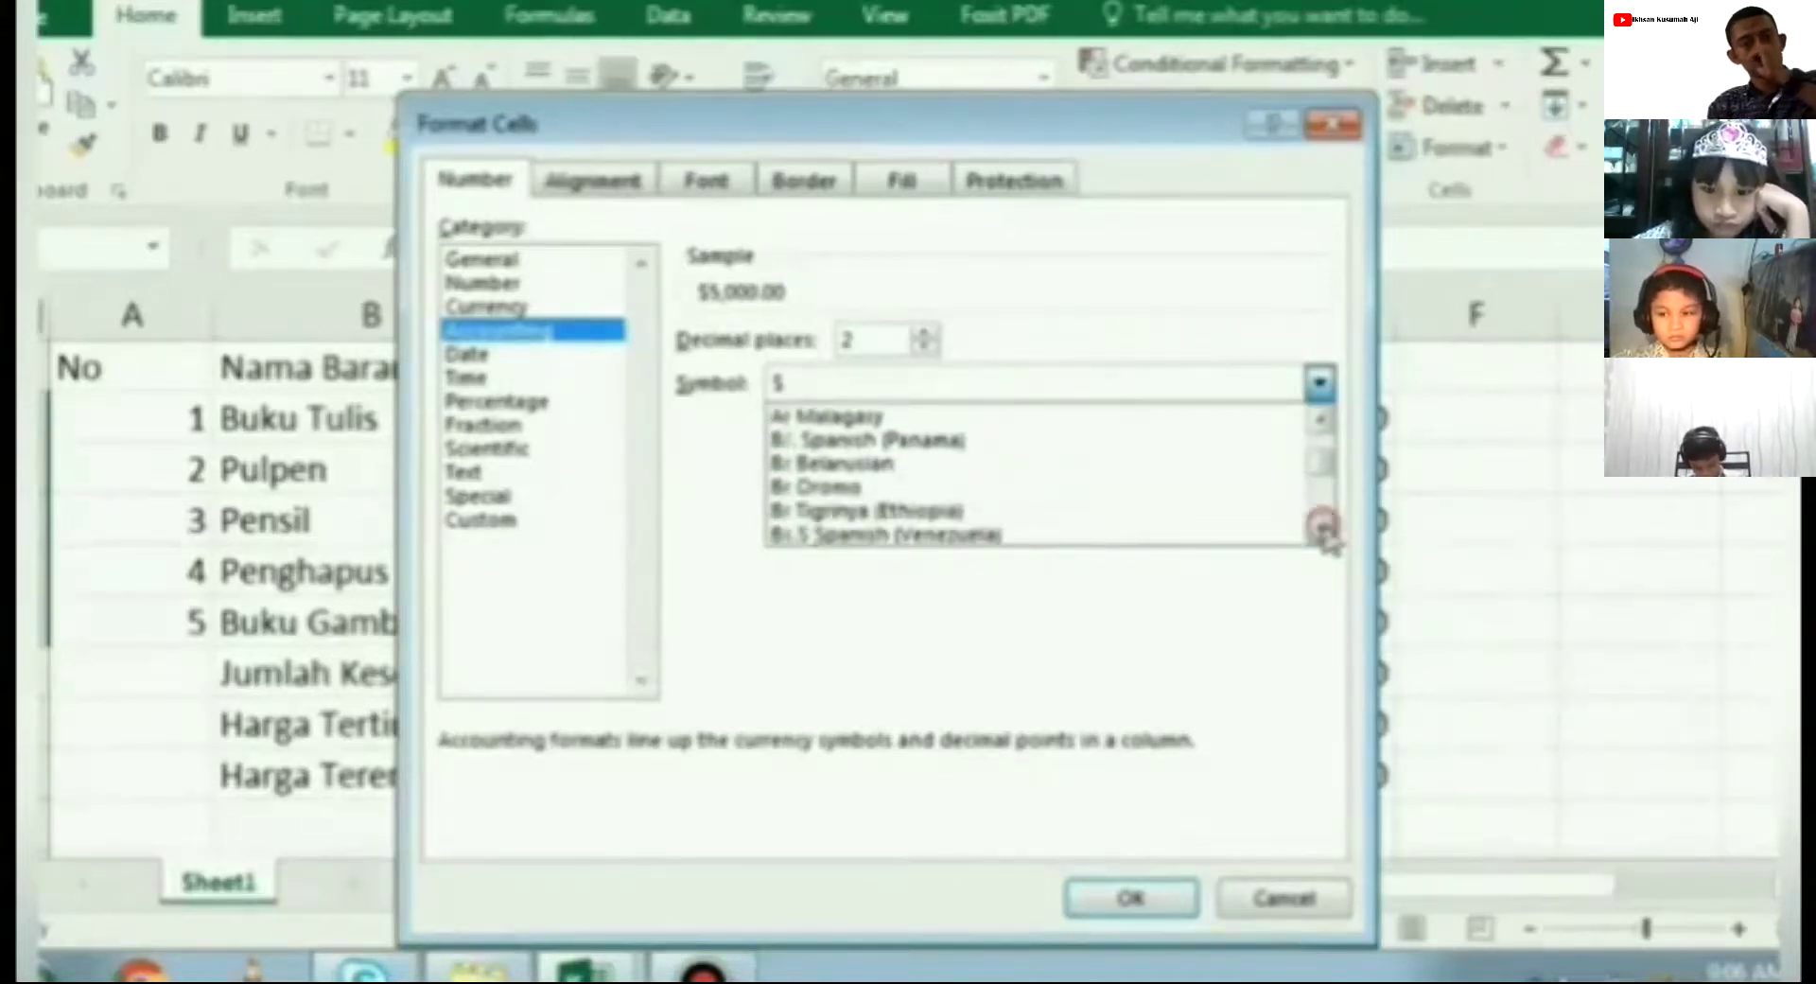
{"action": "left_click", "coordinate": [1322, 525]}
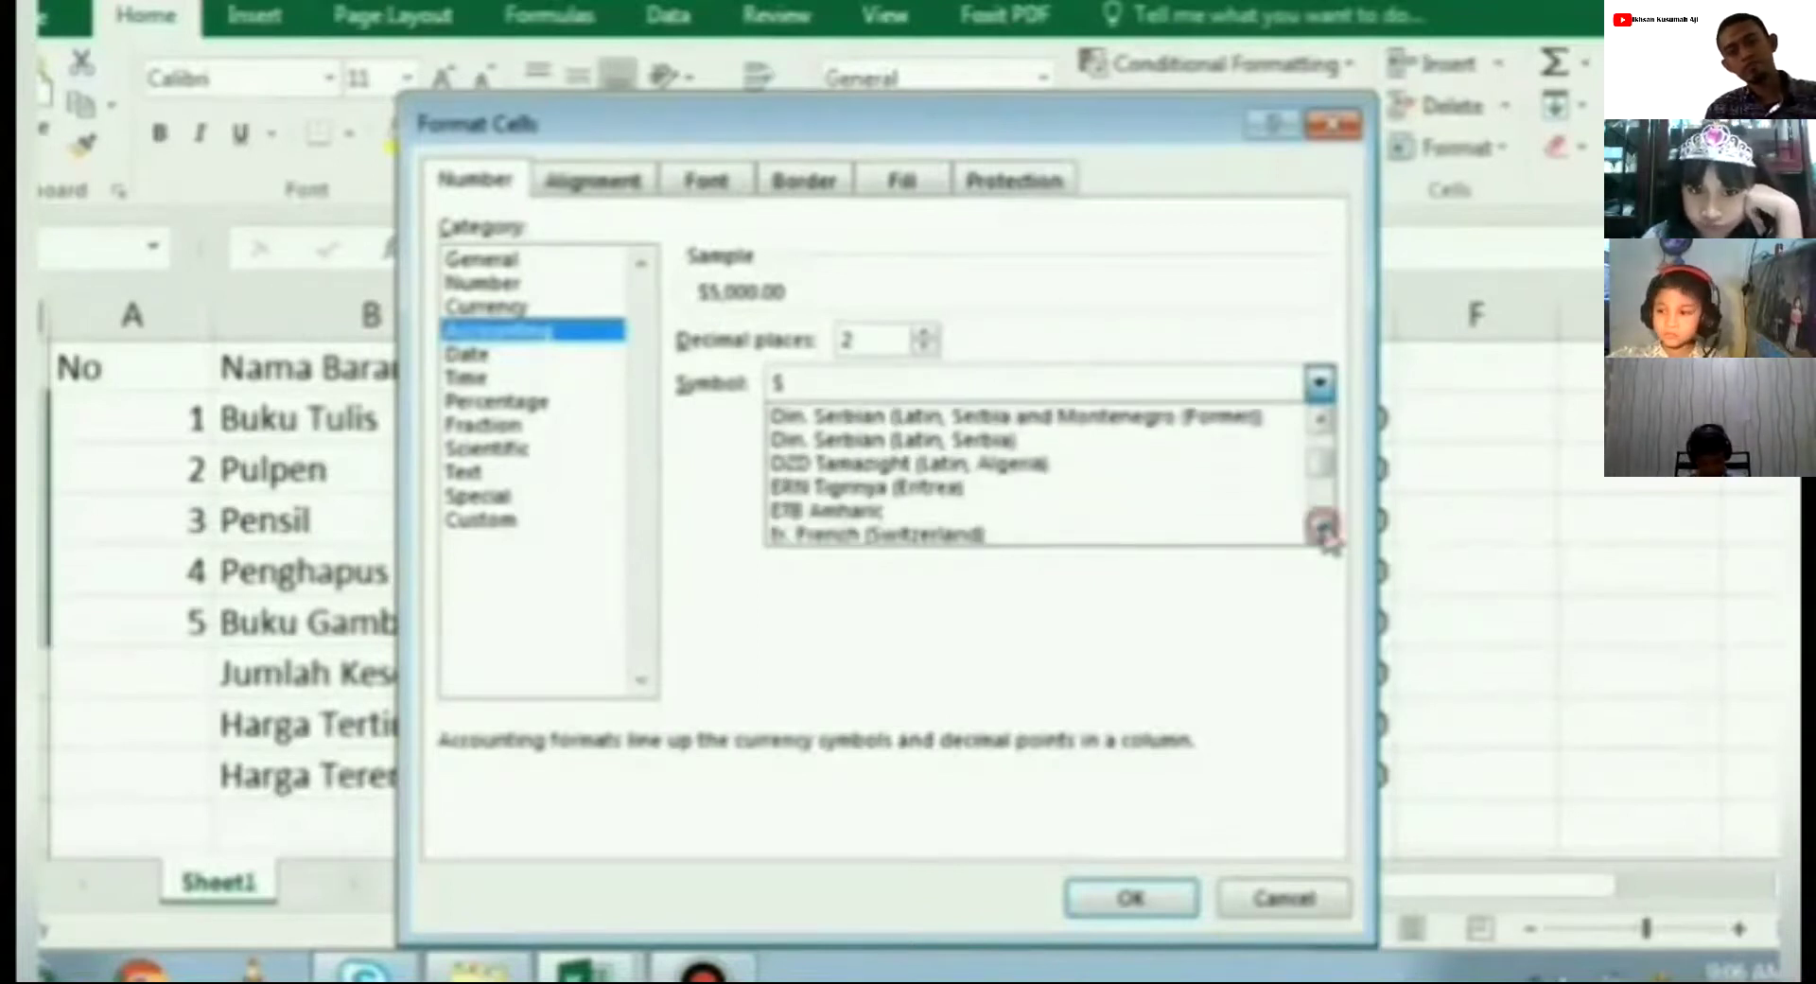
{"action": "left_click", "coordinate": [1322, 525]}
{"action": "left_click", "coordinate": [1323, 525]}
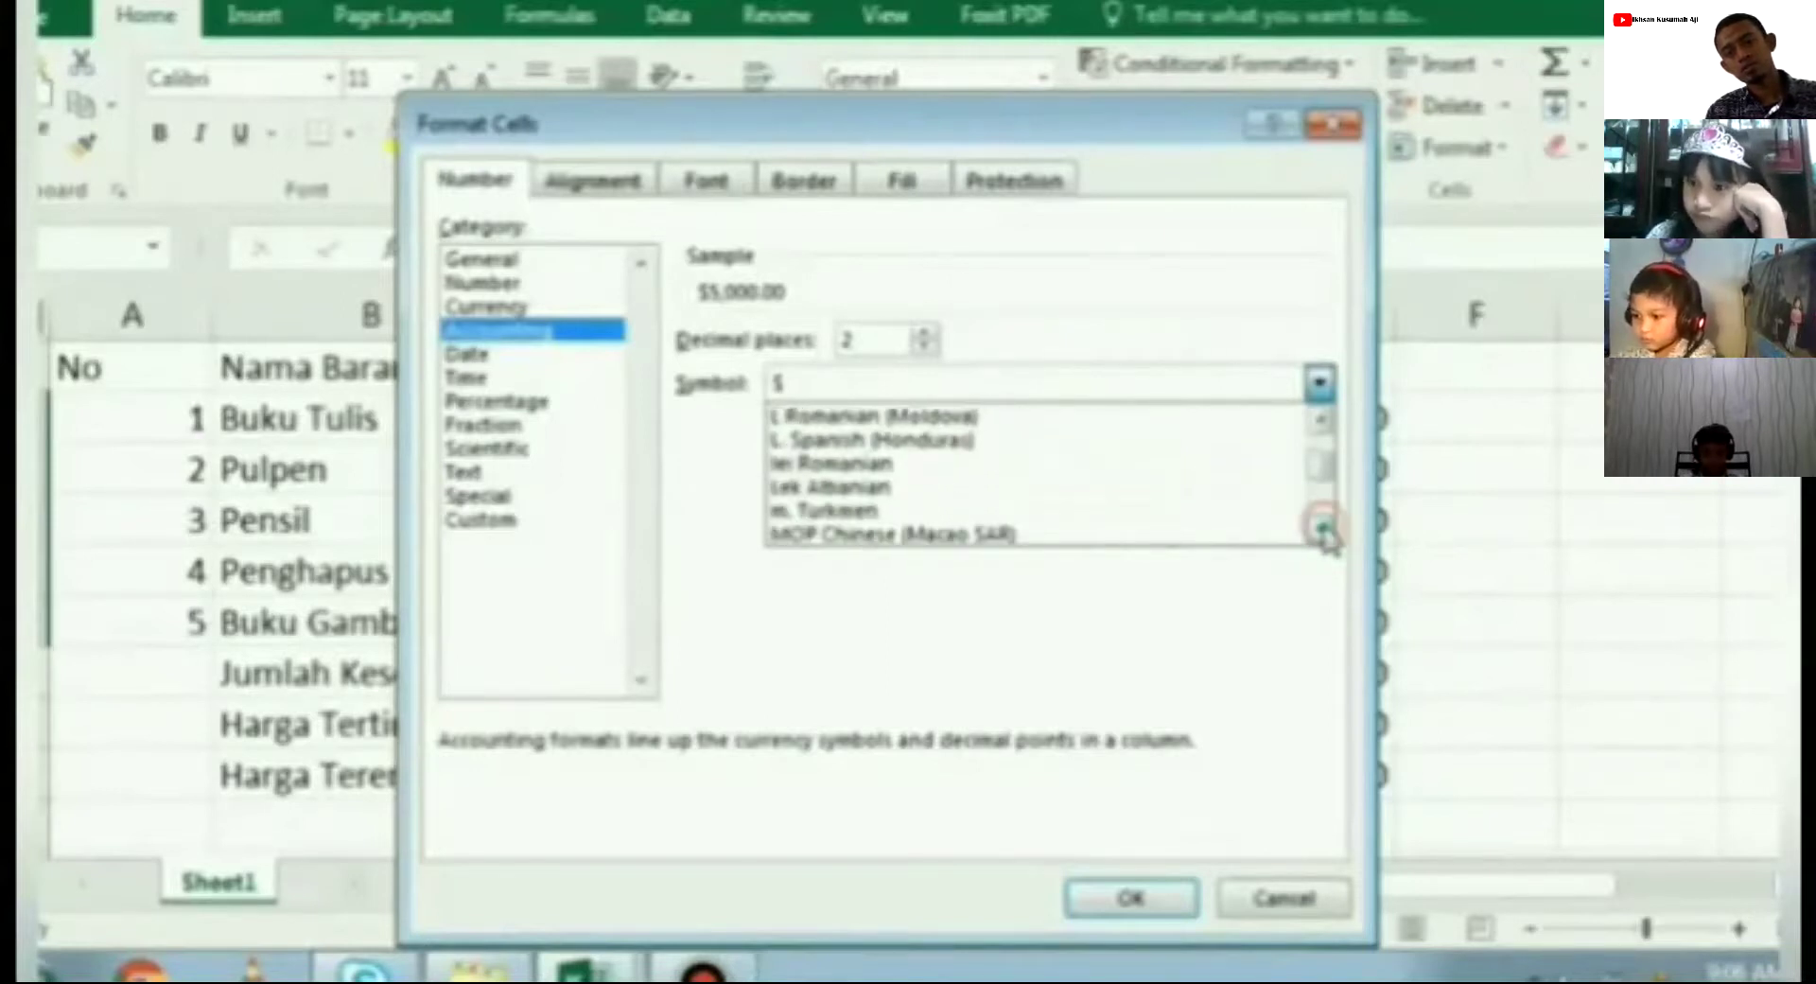
{"action": "left_click", "coordinate": [1322, 525]}
{"action": "left_click", "coordinate": [1322, 525]}
{"action": "left_click", "coordinate": [1322, 525]}
{"action": "left_click", "coordinate": [1322, 525]}
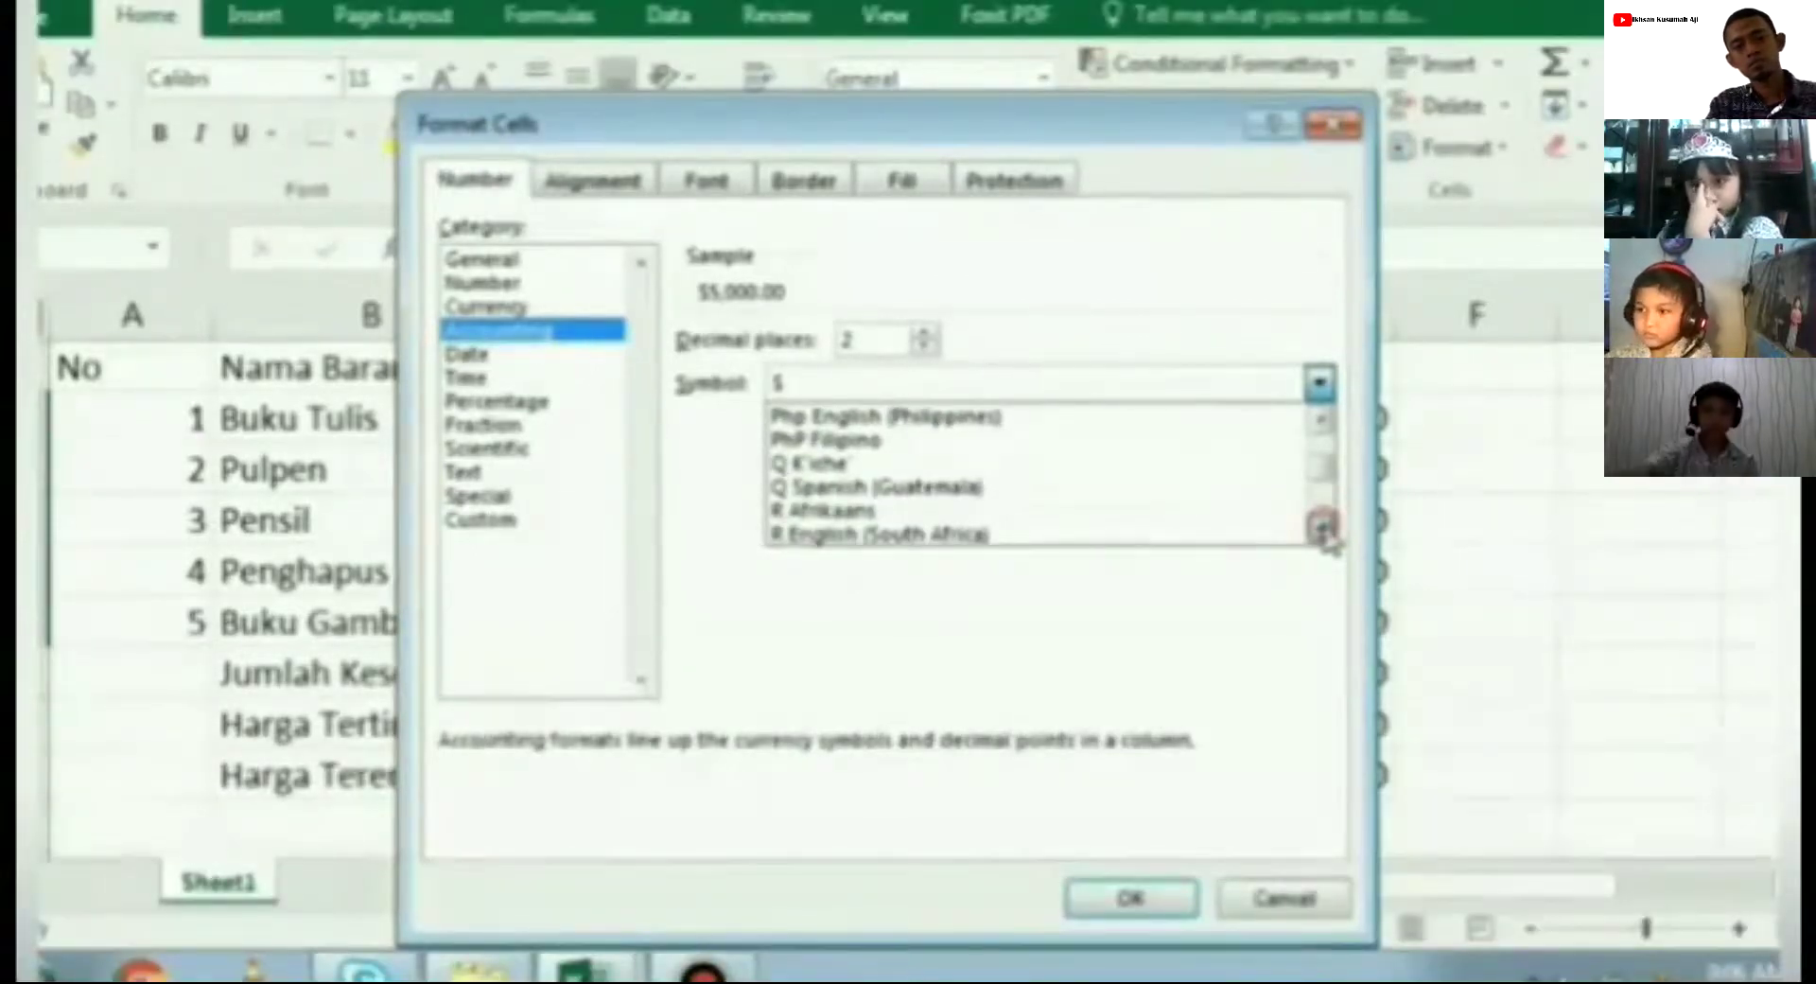
{"action": "left_click", "coordinate": [1323, 525]}
{"action": "left_click", "coordinate": [1322, 525]}
{"action": "left_click", "coordinate": [1322, 525]}
{"action": "left_click", "coordinate": [1322, 525]}
{"action": "left_click", "coordinate": [1323, 525]}
{"action": "left_click", "coordinate": [1322, 525]}
{"action": "left_click", "coordinate": [1322, 525]}
{"action": "left_click", "coordinate": [1322, 524]}
{"action": "left_click", "coordinate": [1322, 525]}
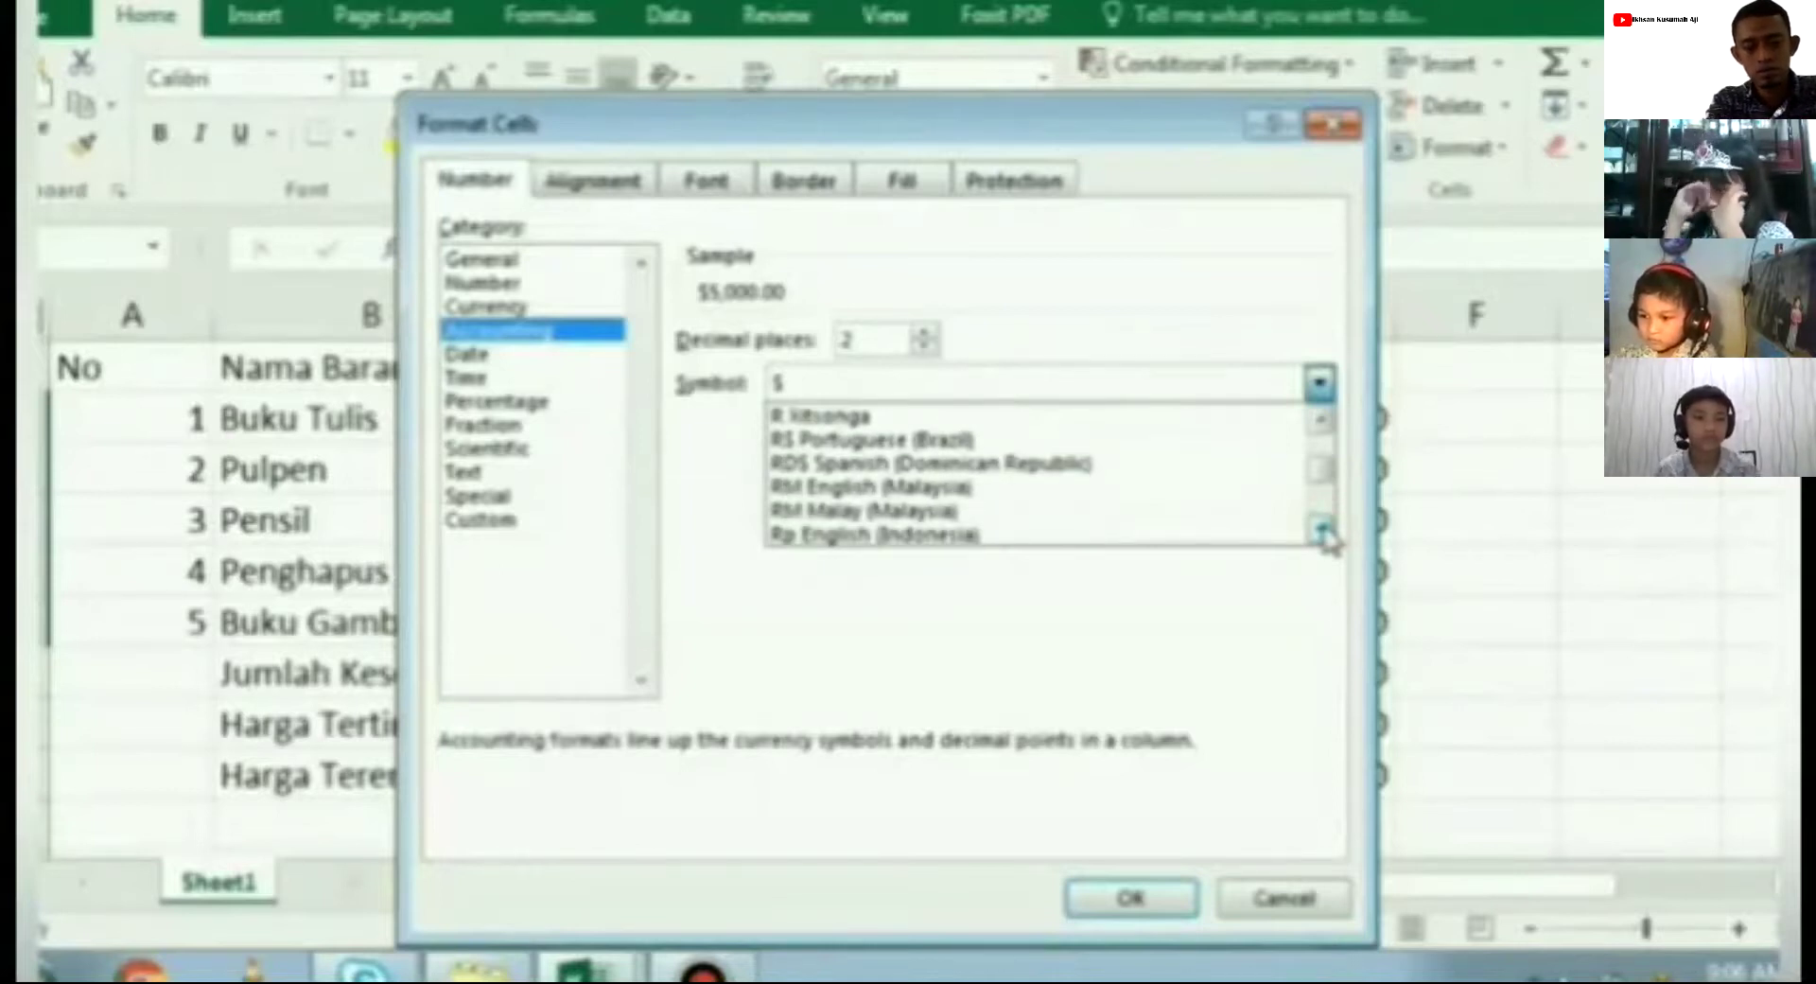
{"action": "left_click", "coordinate": [1071, 539]}
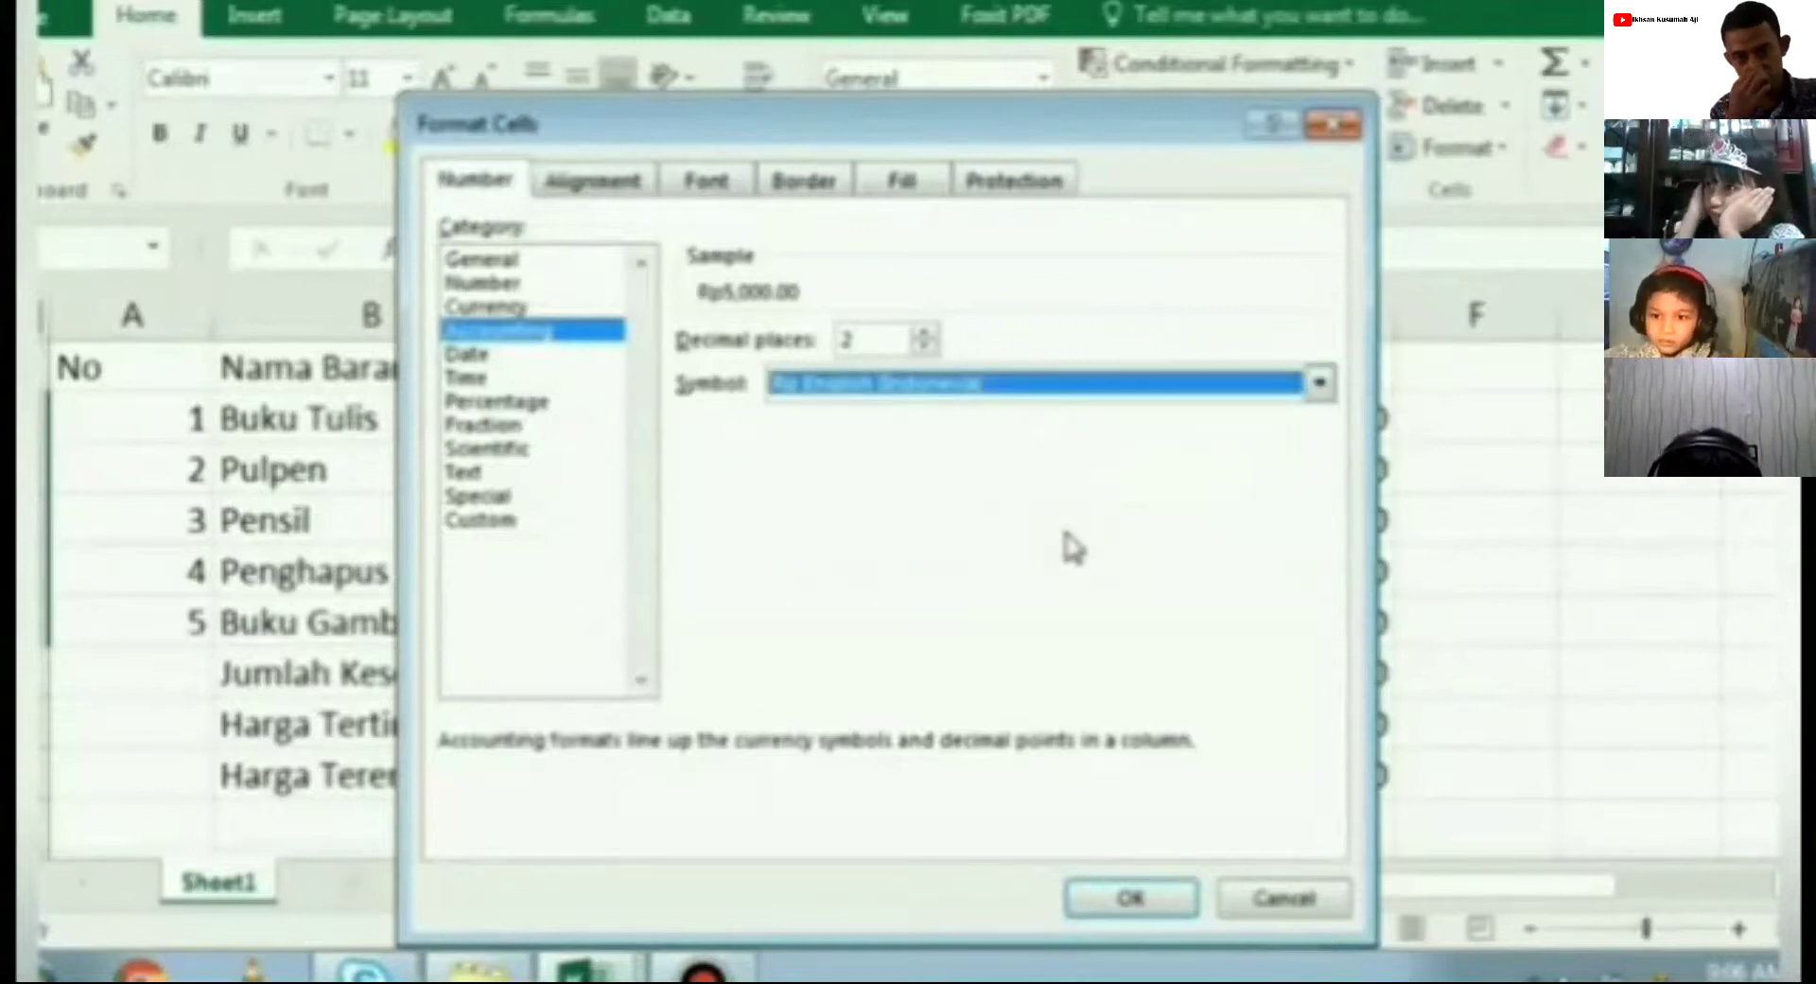
Reduce the decimal places from the Accounting format to 0 and apply it to the Harga Satuan prices
{"action": "left_click", "coordinate": [925, 348]}
{"action": "left_click", "coordinate": [925, 348]}
{"action": "left_click", "coordinate": [1116, 908]}
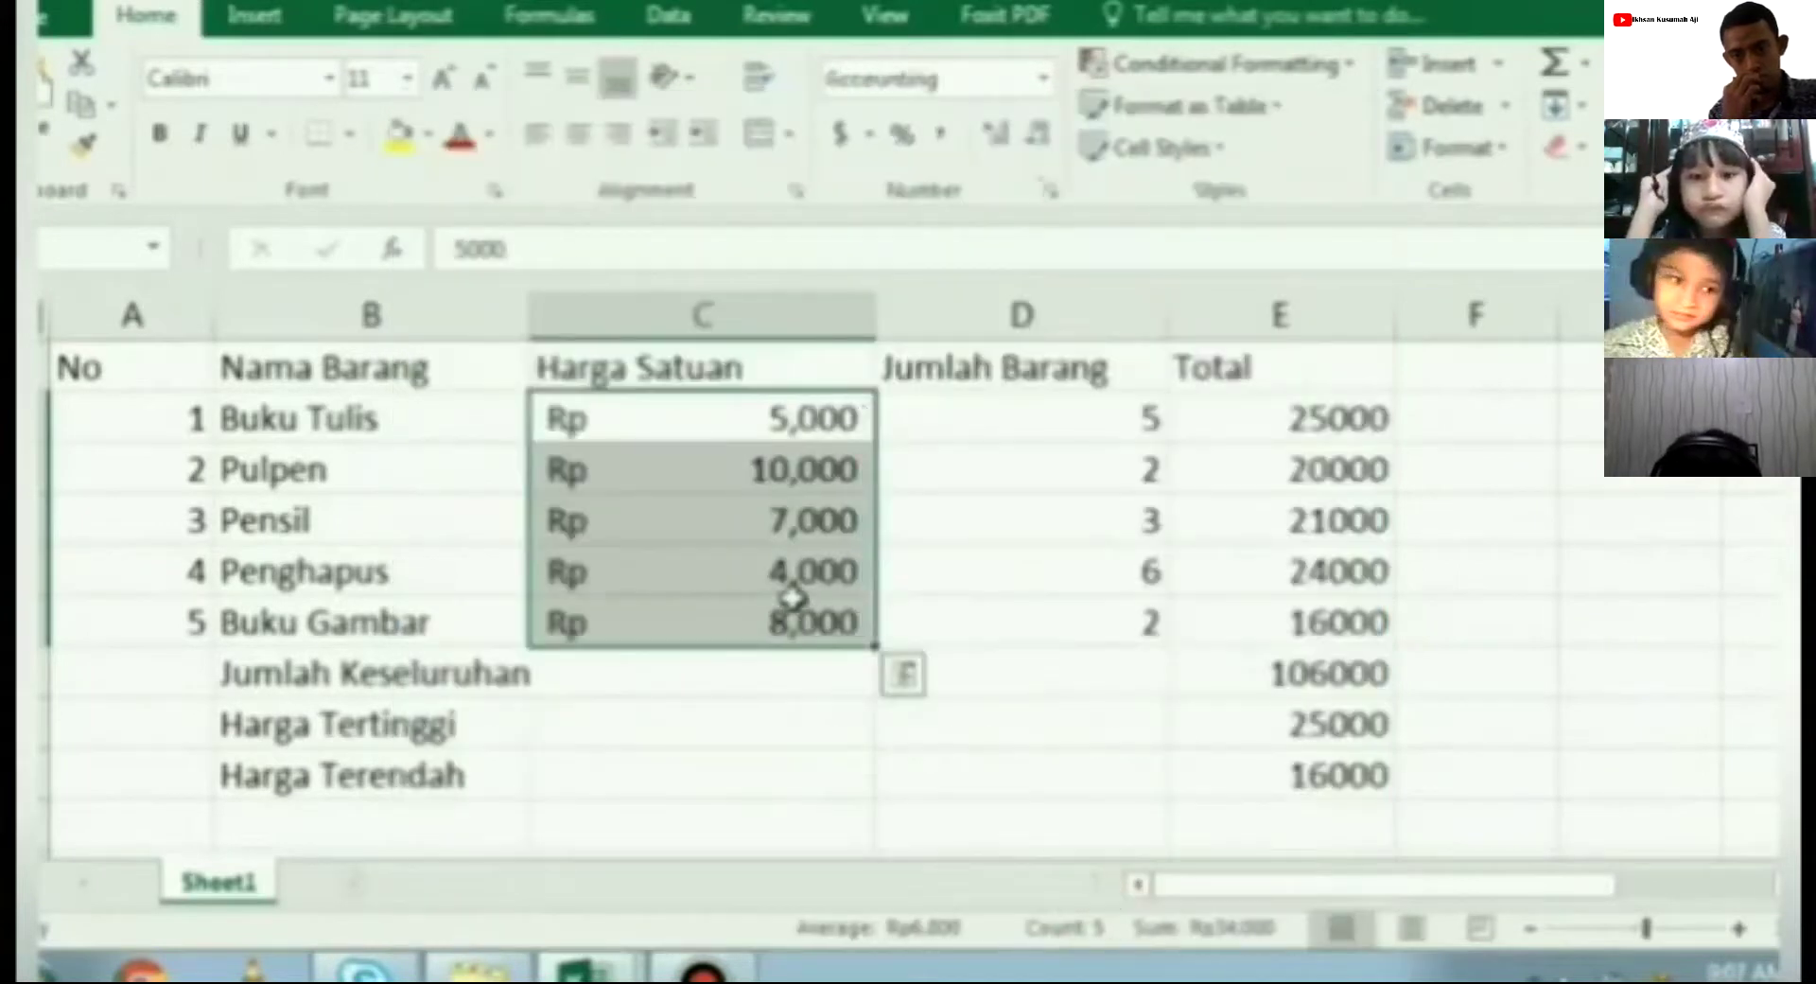
Open the additional accounting formats for the Total column amounts from Buku Tulis through Harga Terendah
{"action": "left_click", "coordinate": [1235, 417]}
{"action": "left_click_drag", "start_coordinate": [1256, 527], "coordinate": [1288, 780]}
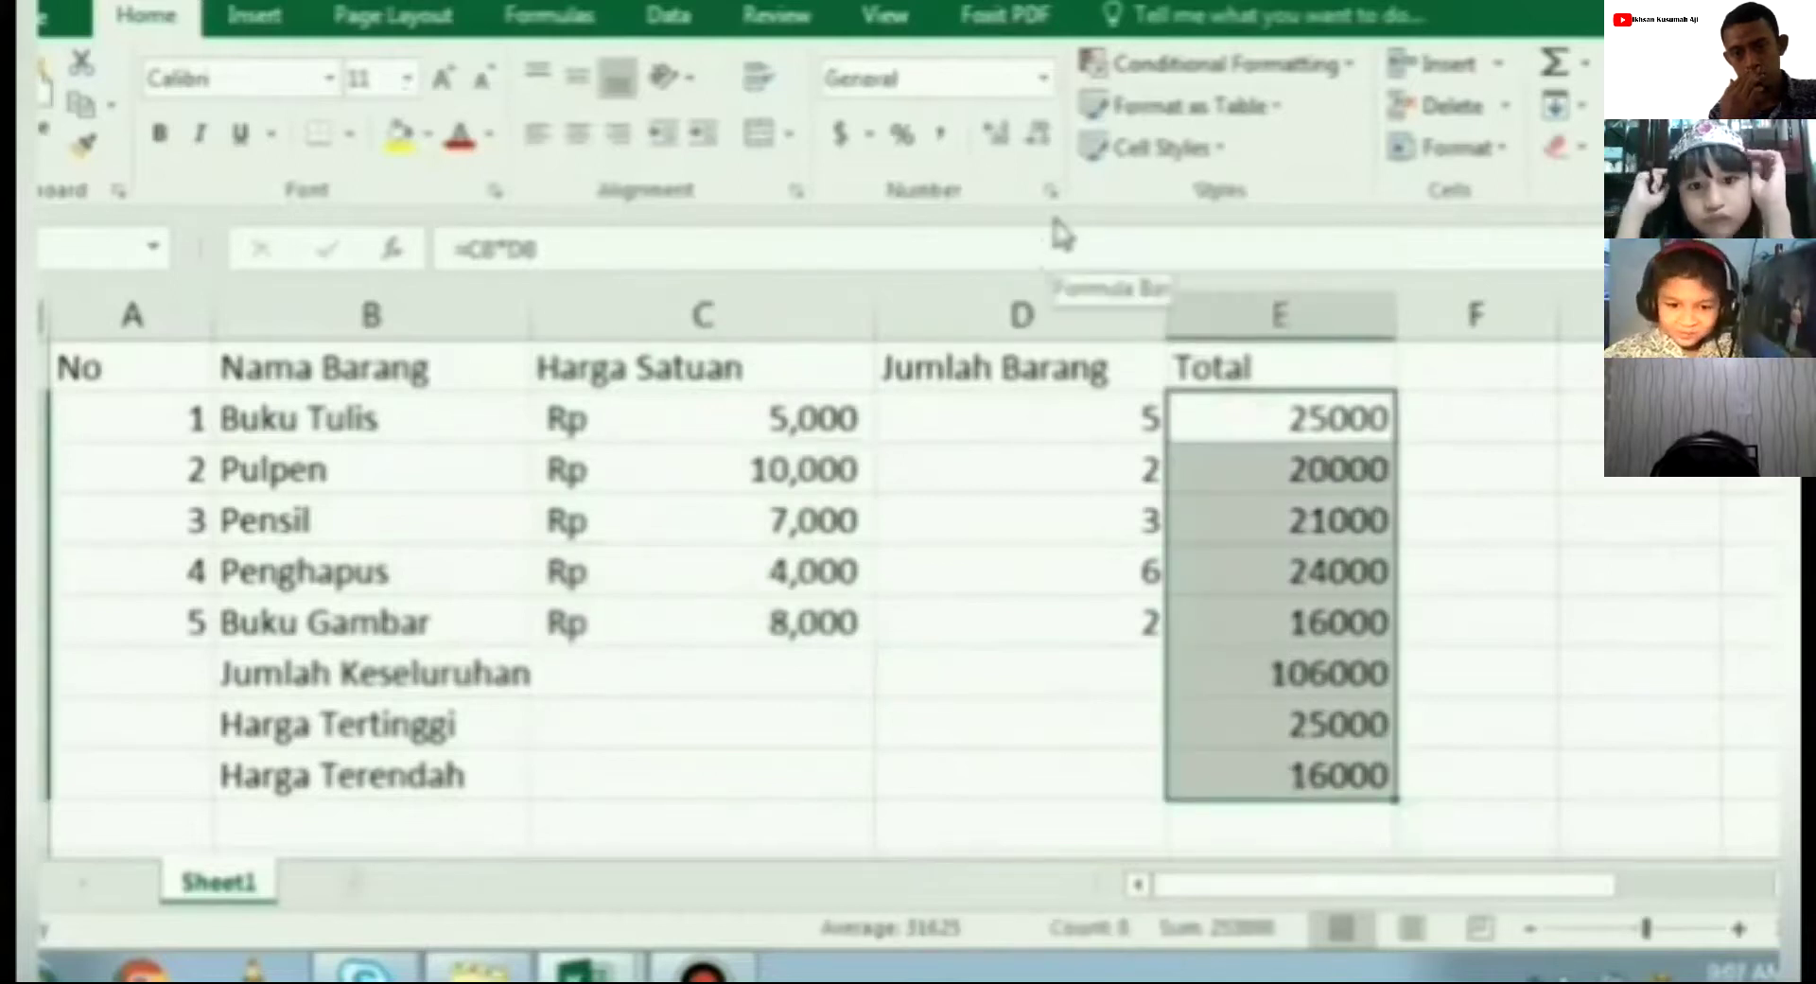
{"action": "left_click", "coordinate": [868, 138]}
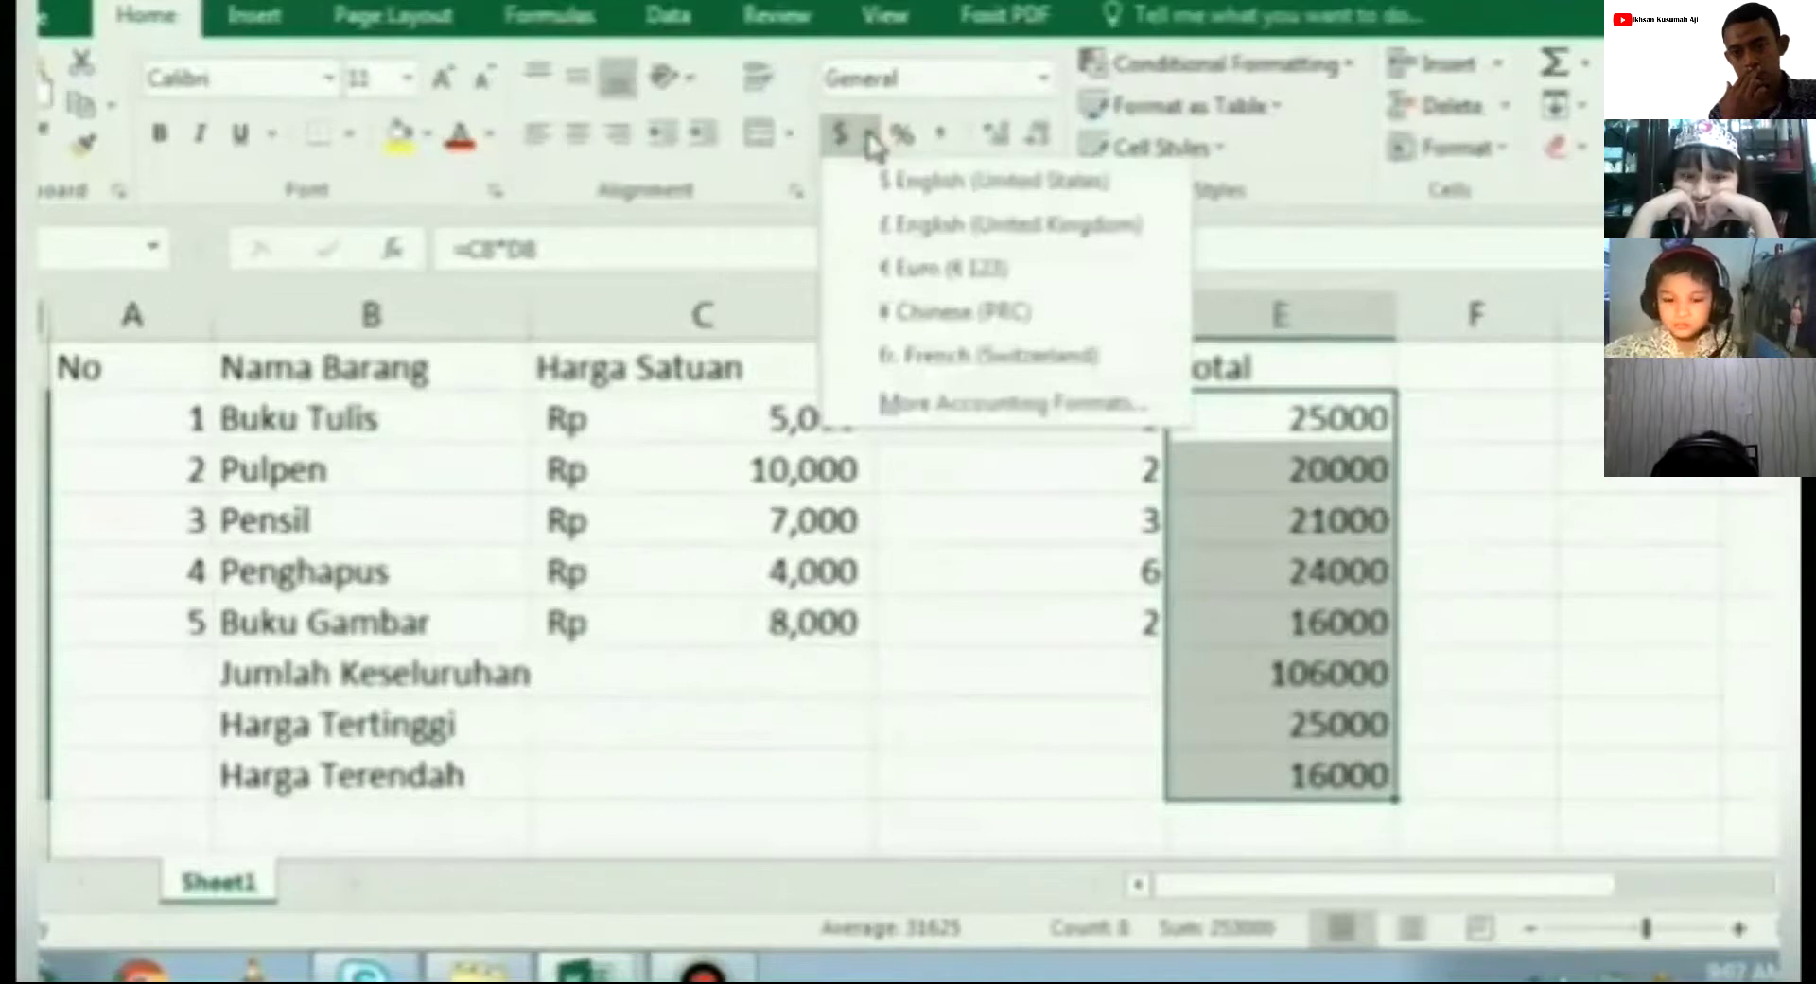
{"action": "left_click", "coordinate": [1007, 412]}
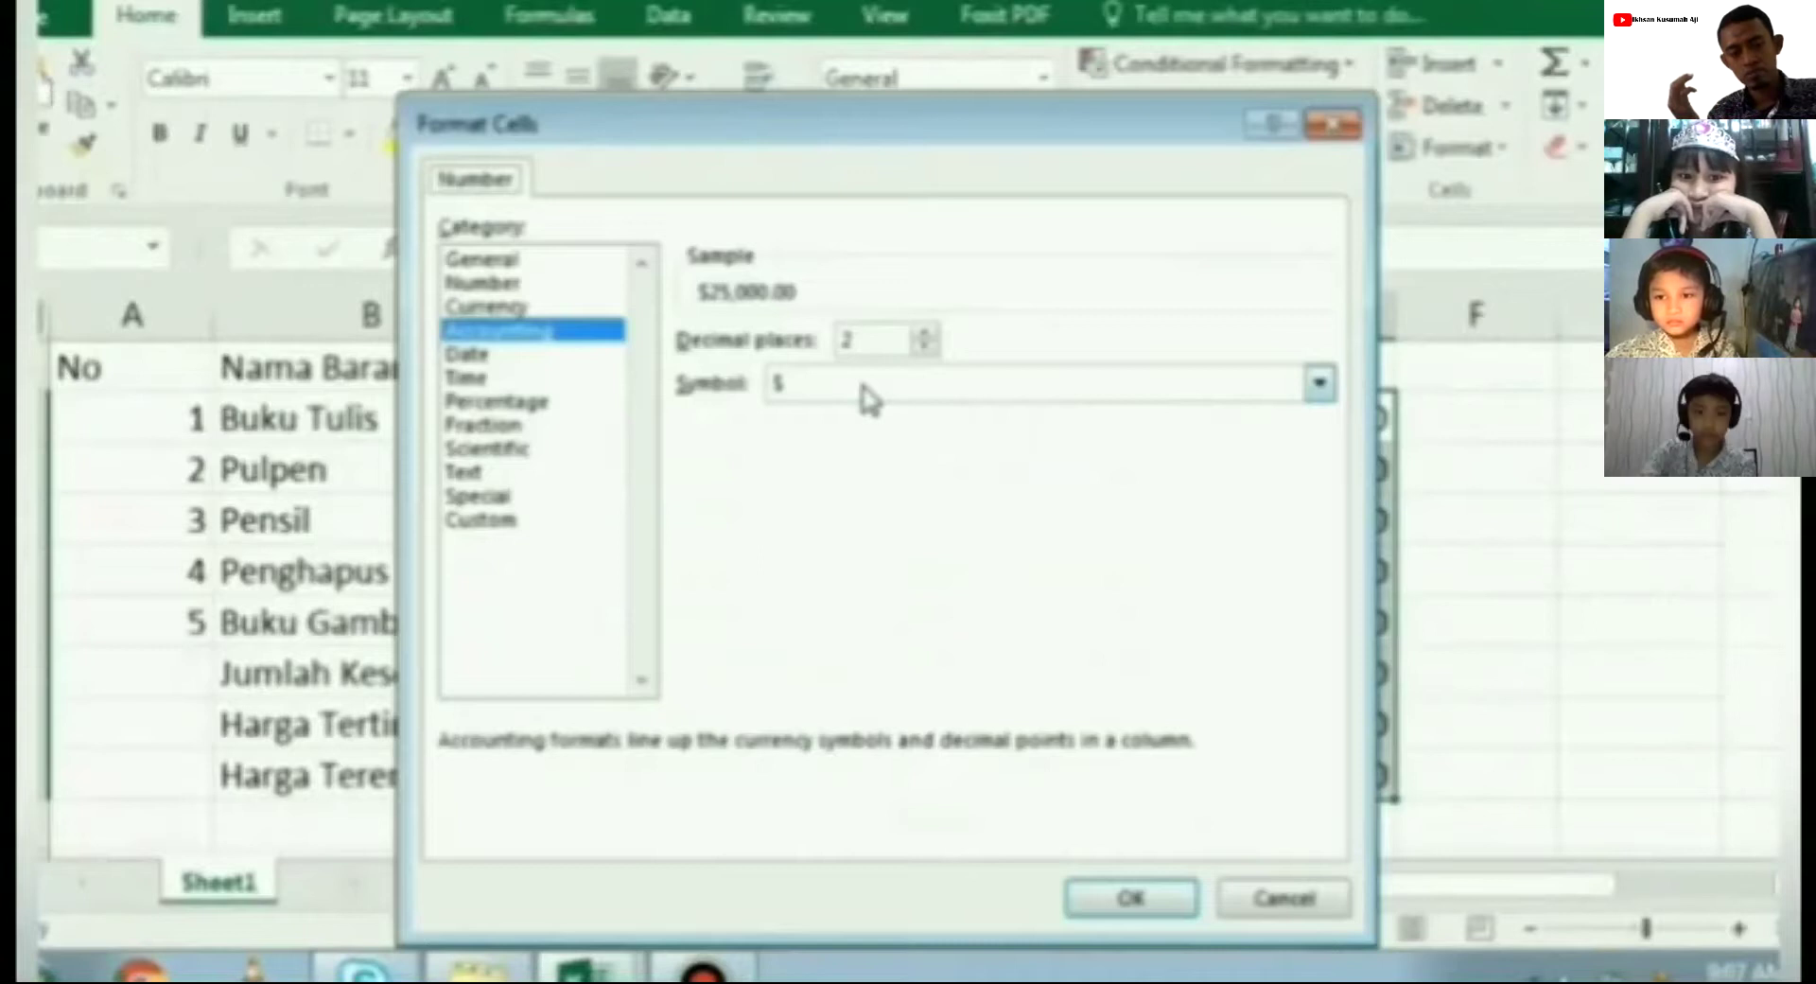
Try to jump to the Rp currency in the accounting Symbol list by its letters
{"action": "left_click", "coordinate": [826, 384]}
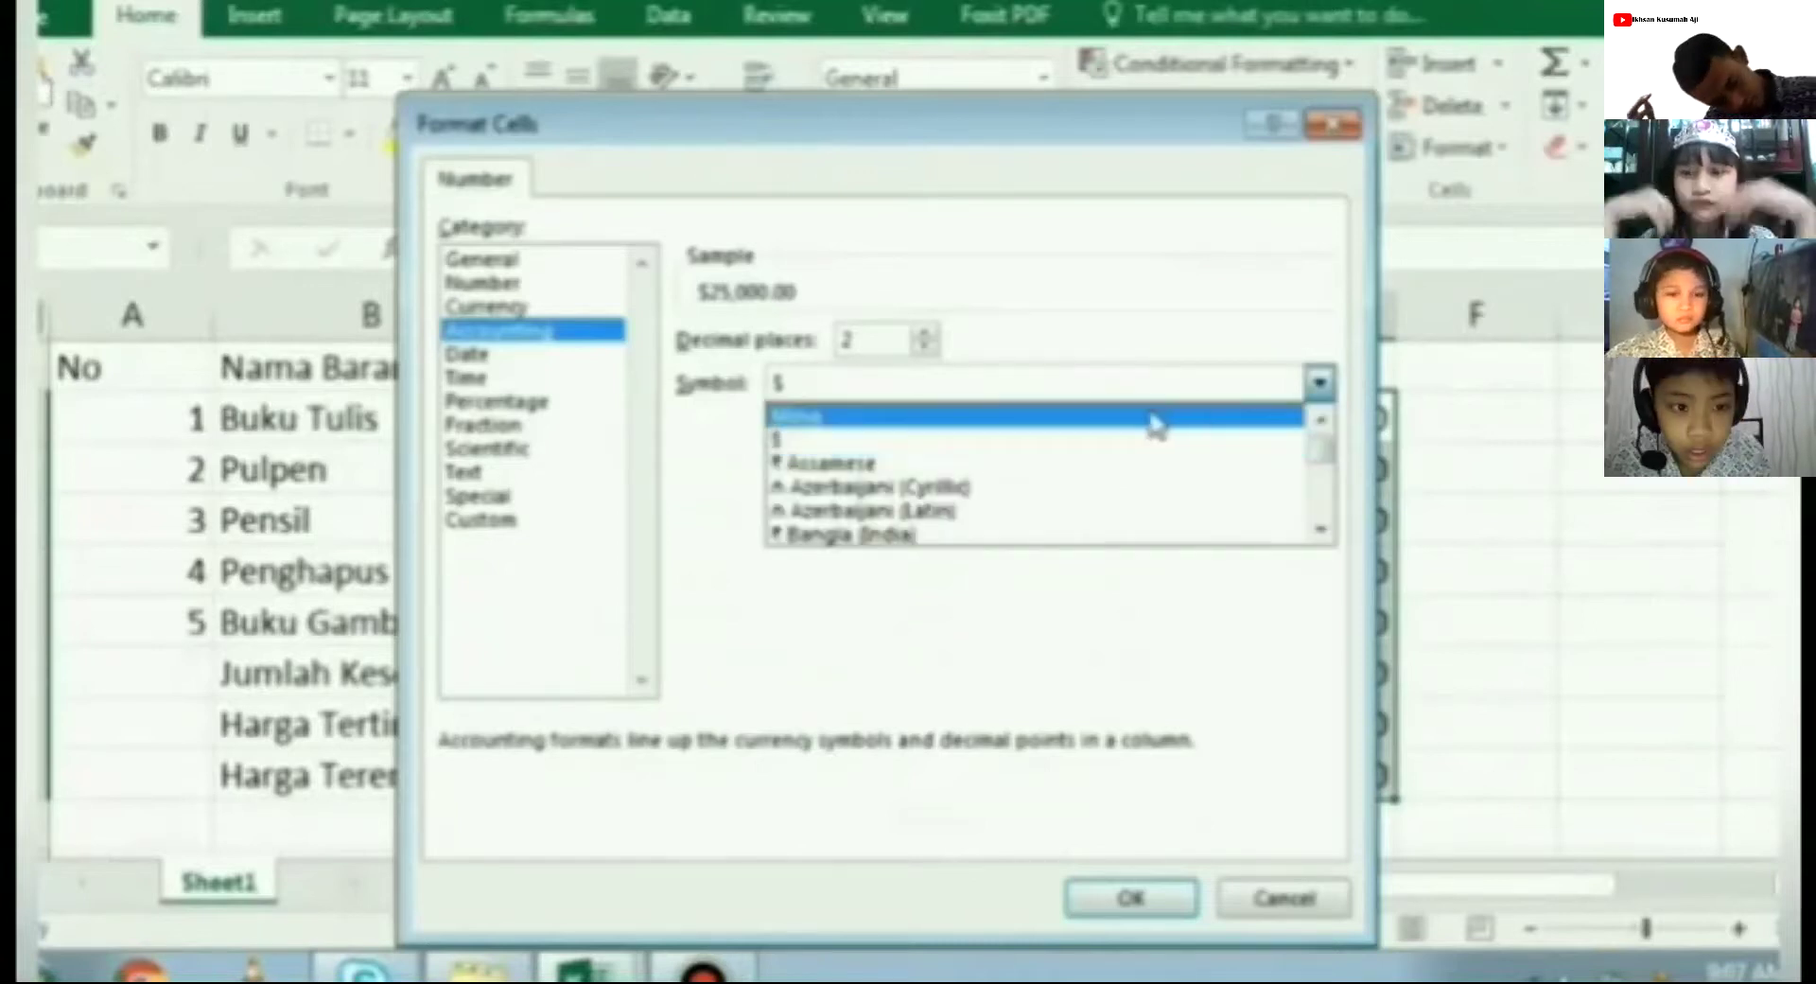
{"action": "left_click", "coordinate": [1198, 414]}
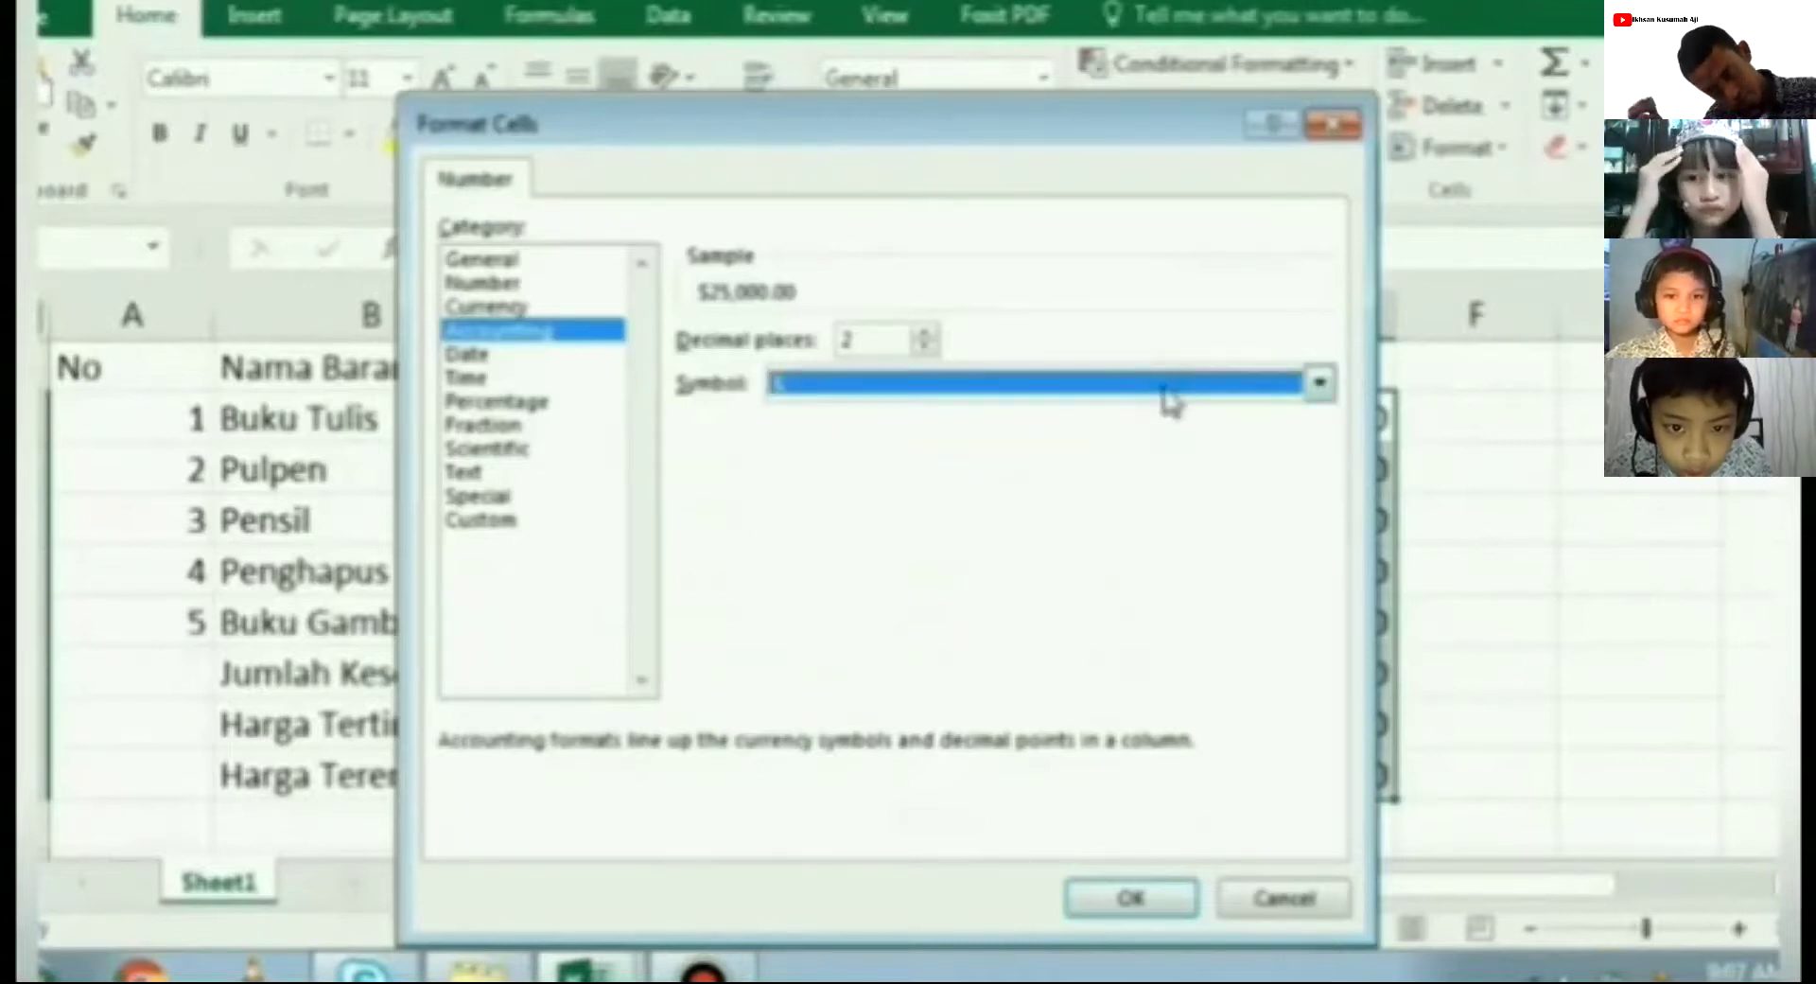
{"action": "left_click", "coordinate": [1164, 386]}
{"action": "key", "text": "r"}
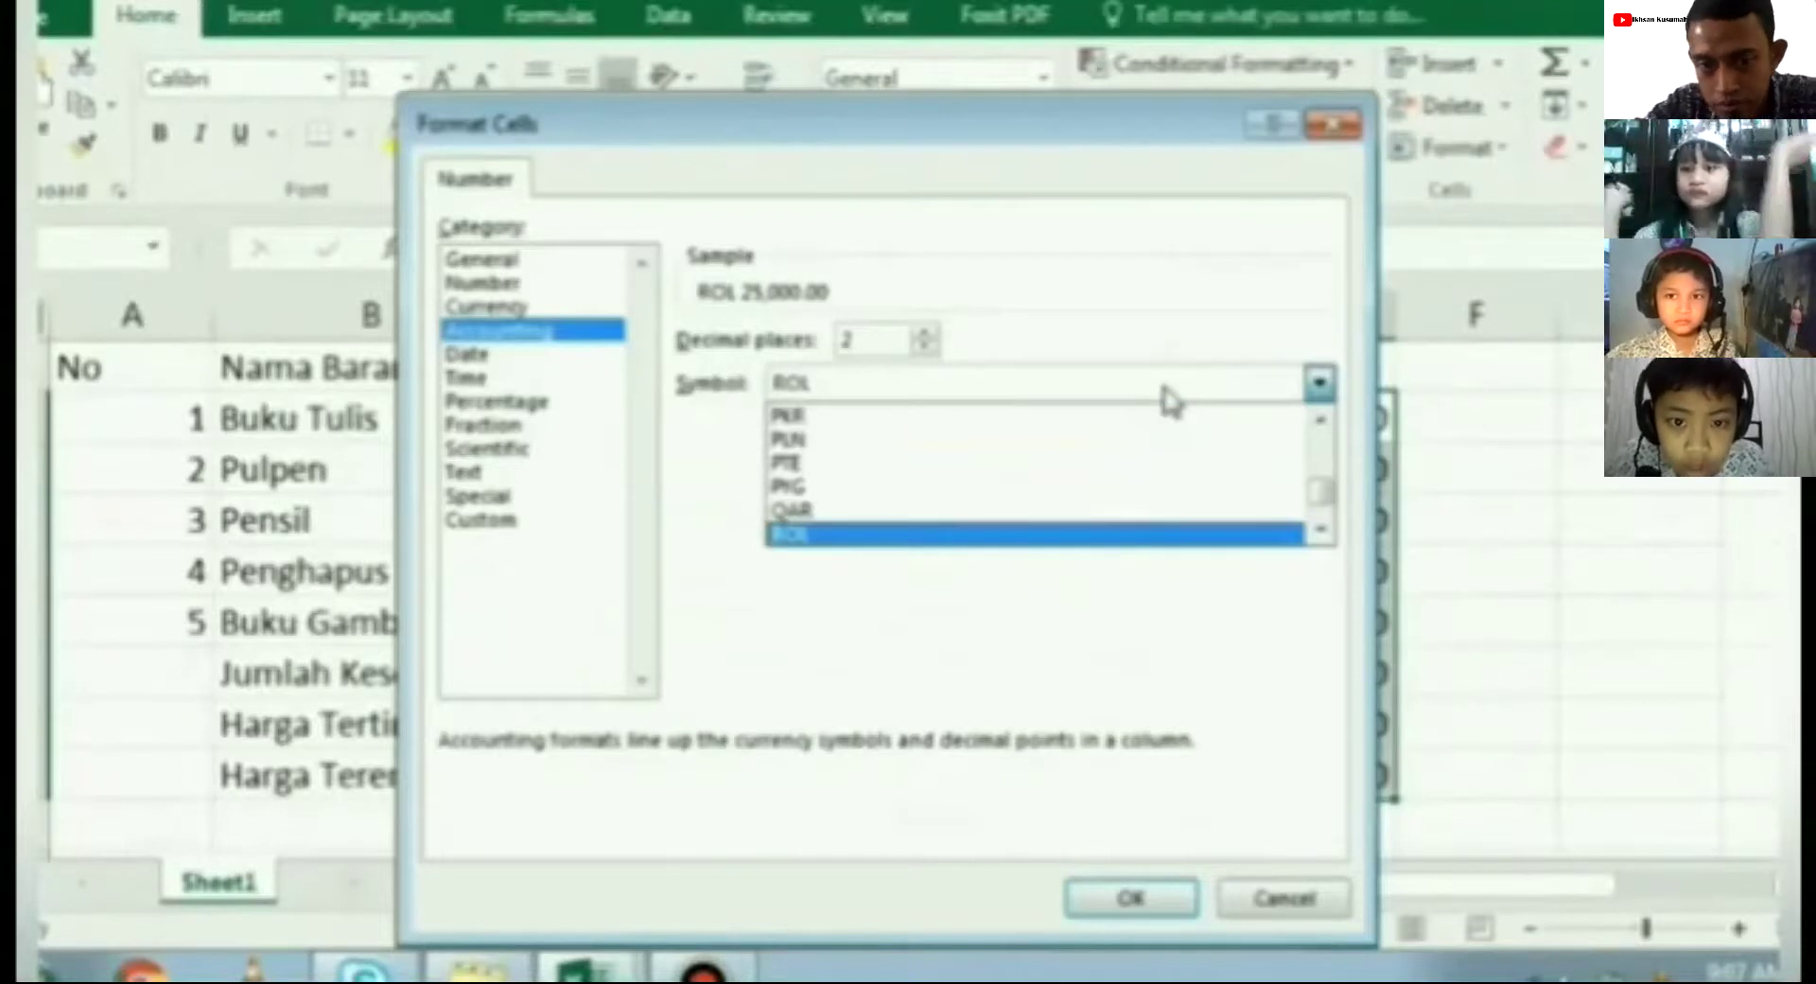
{"action": "key", "text": "p"}
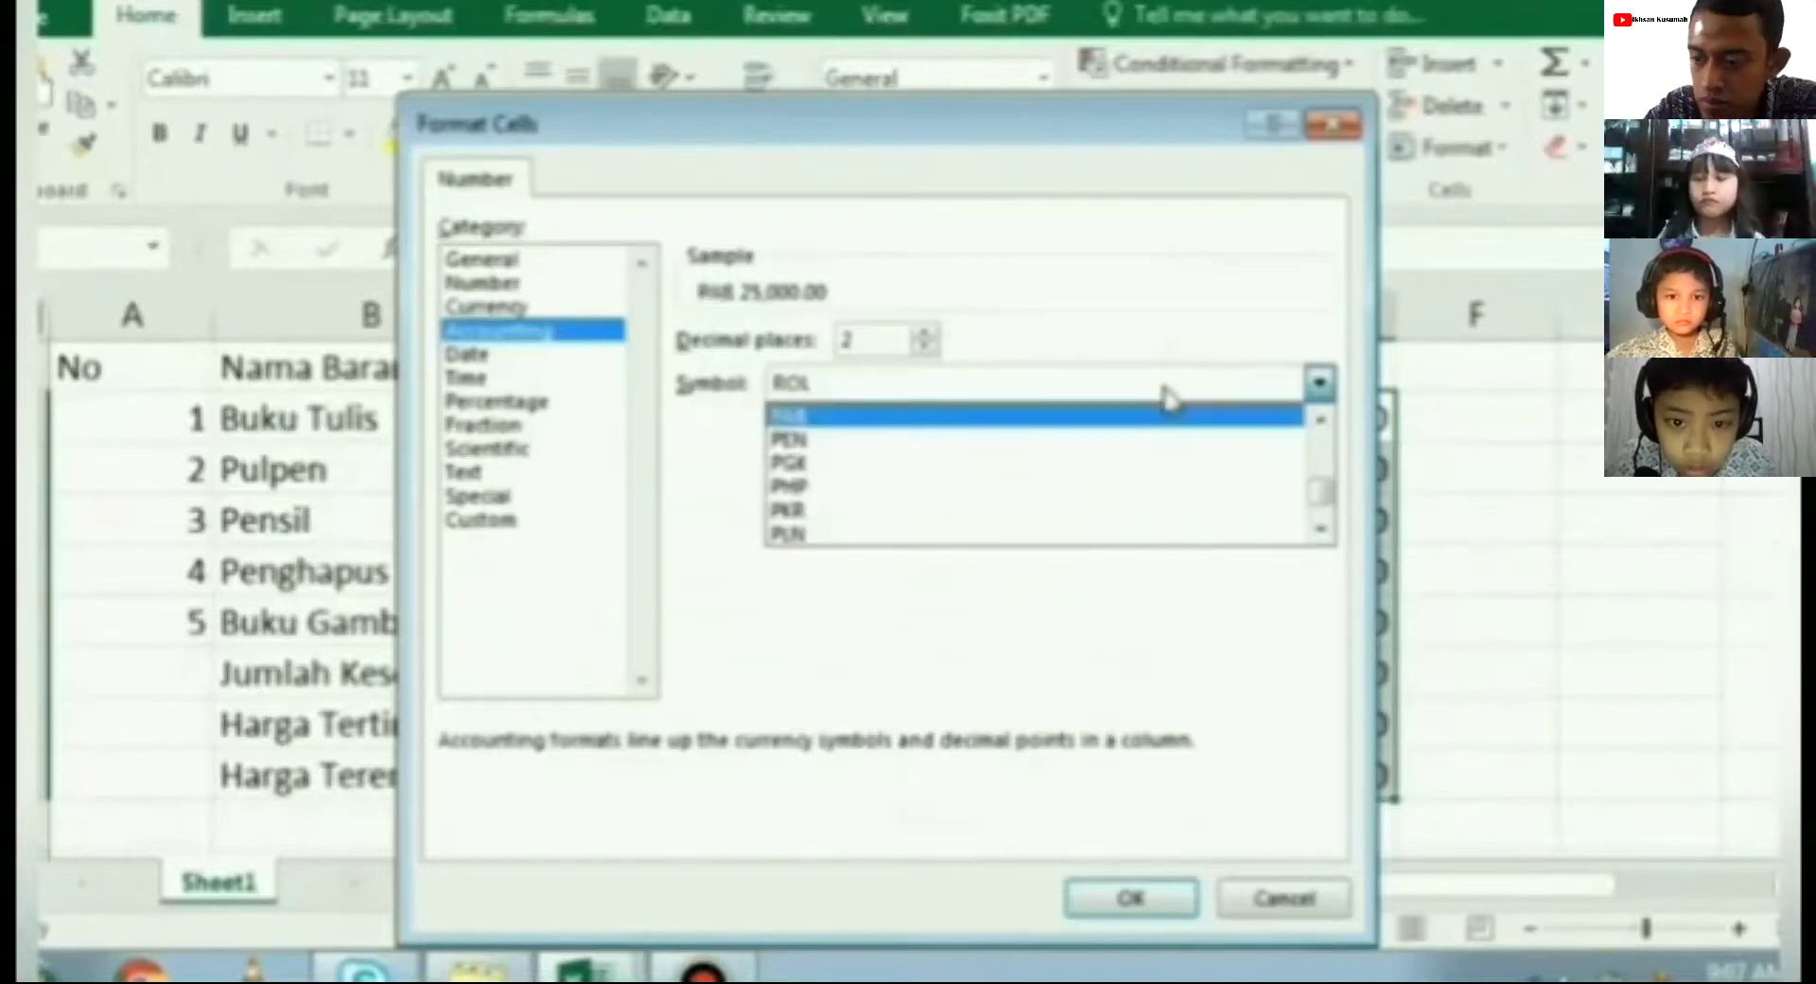
{"action": "left_click", "coordinate": [896, 388]}
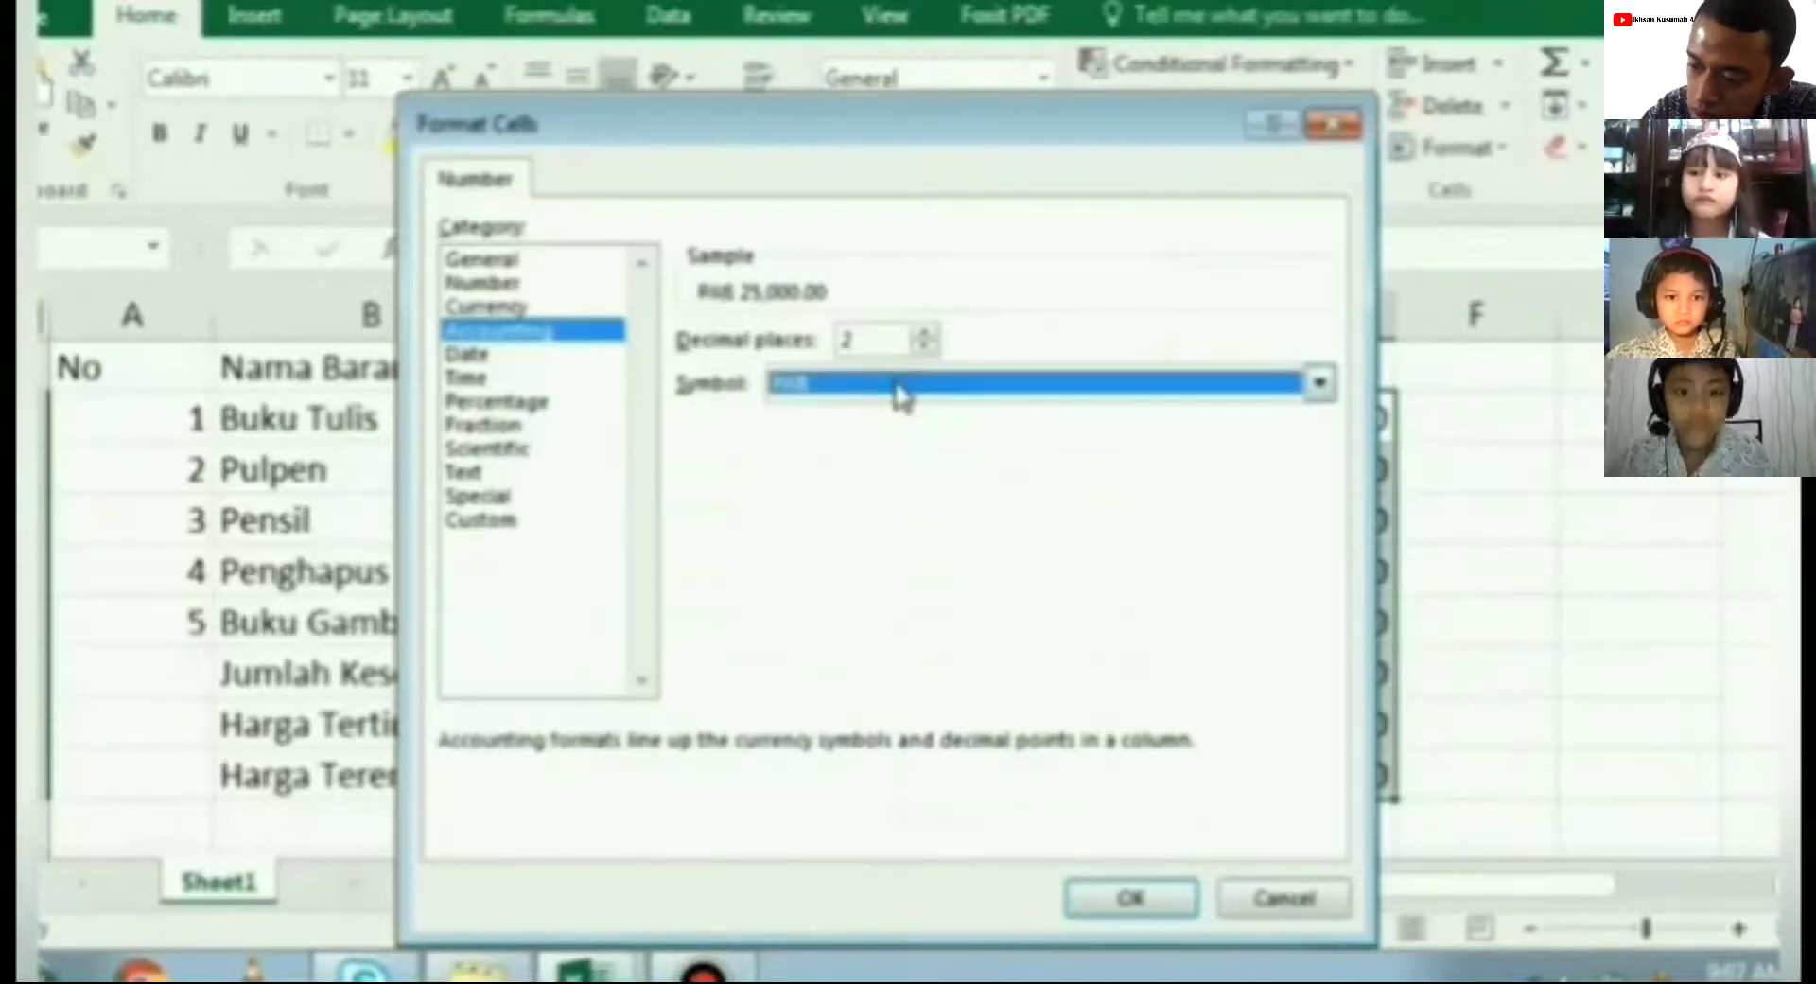
{"action": "left_click", "coordinate": [896, 388]}
{"action": "key", "text": "r"}
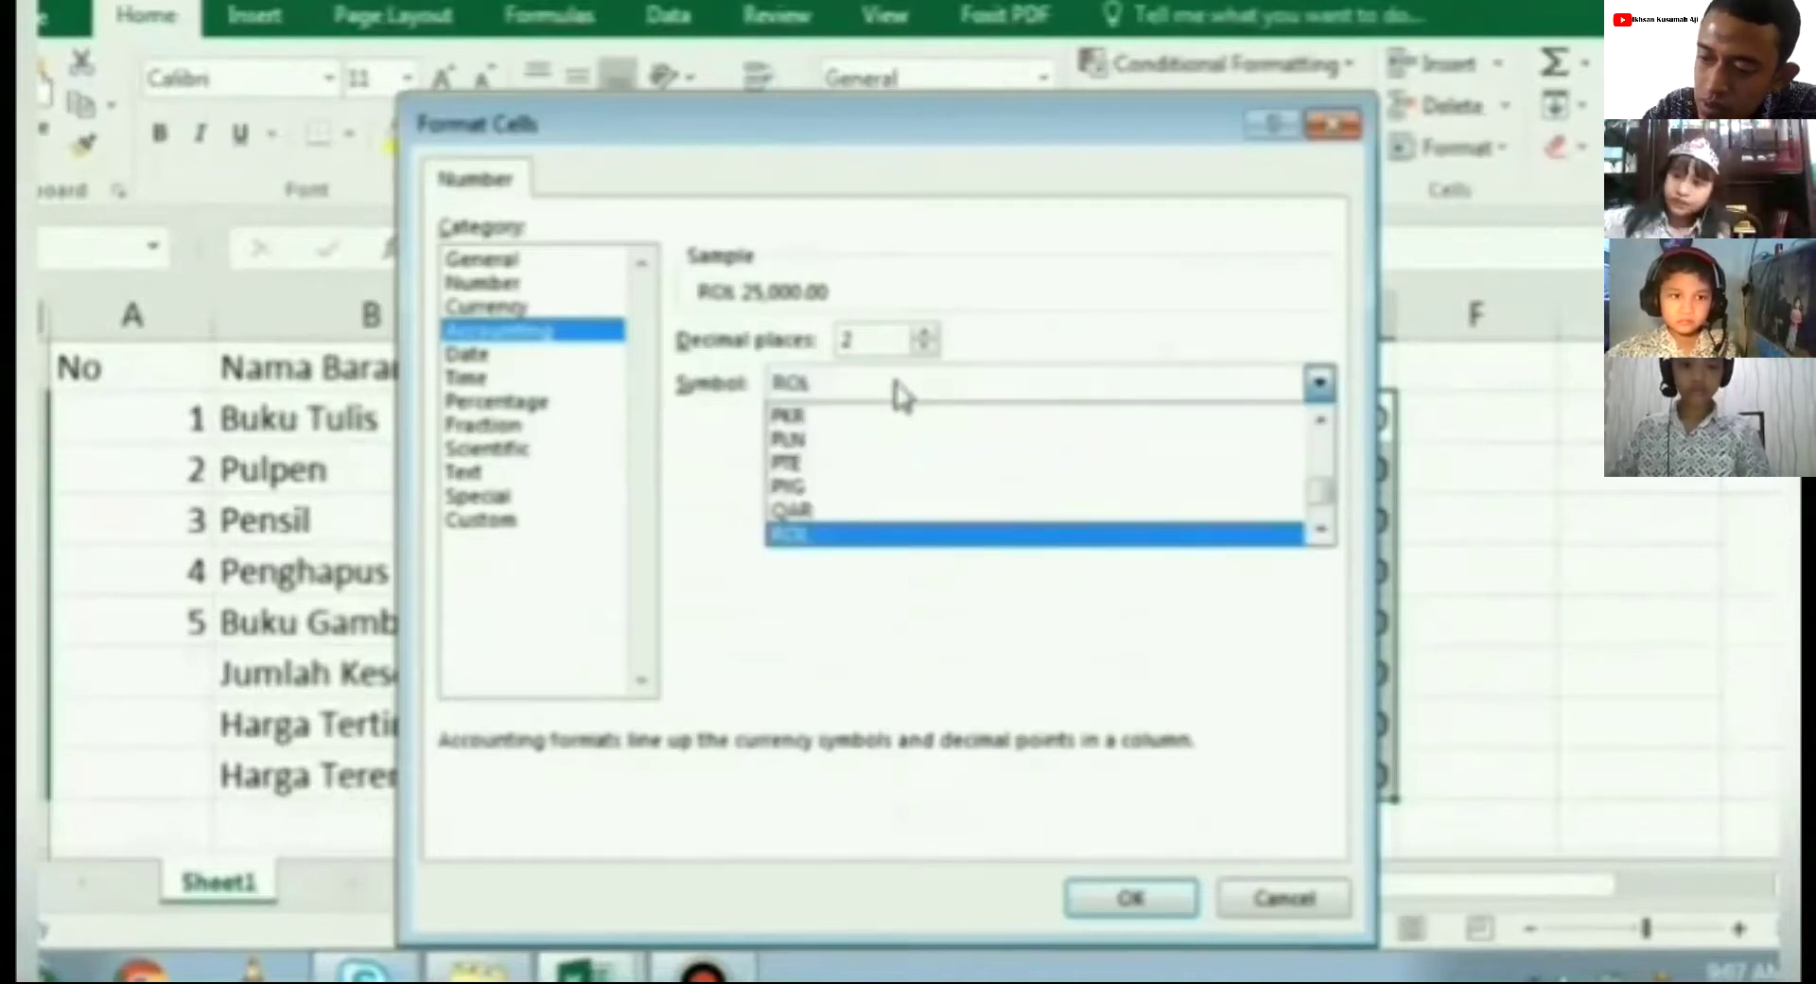
{"action": "key", "text": "p"}
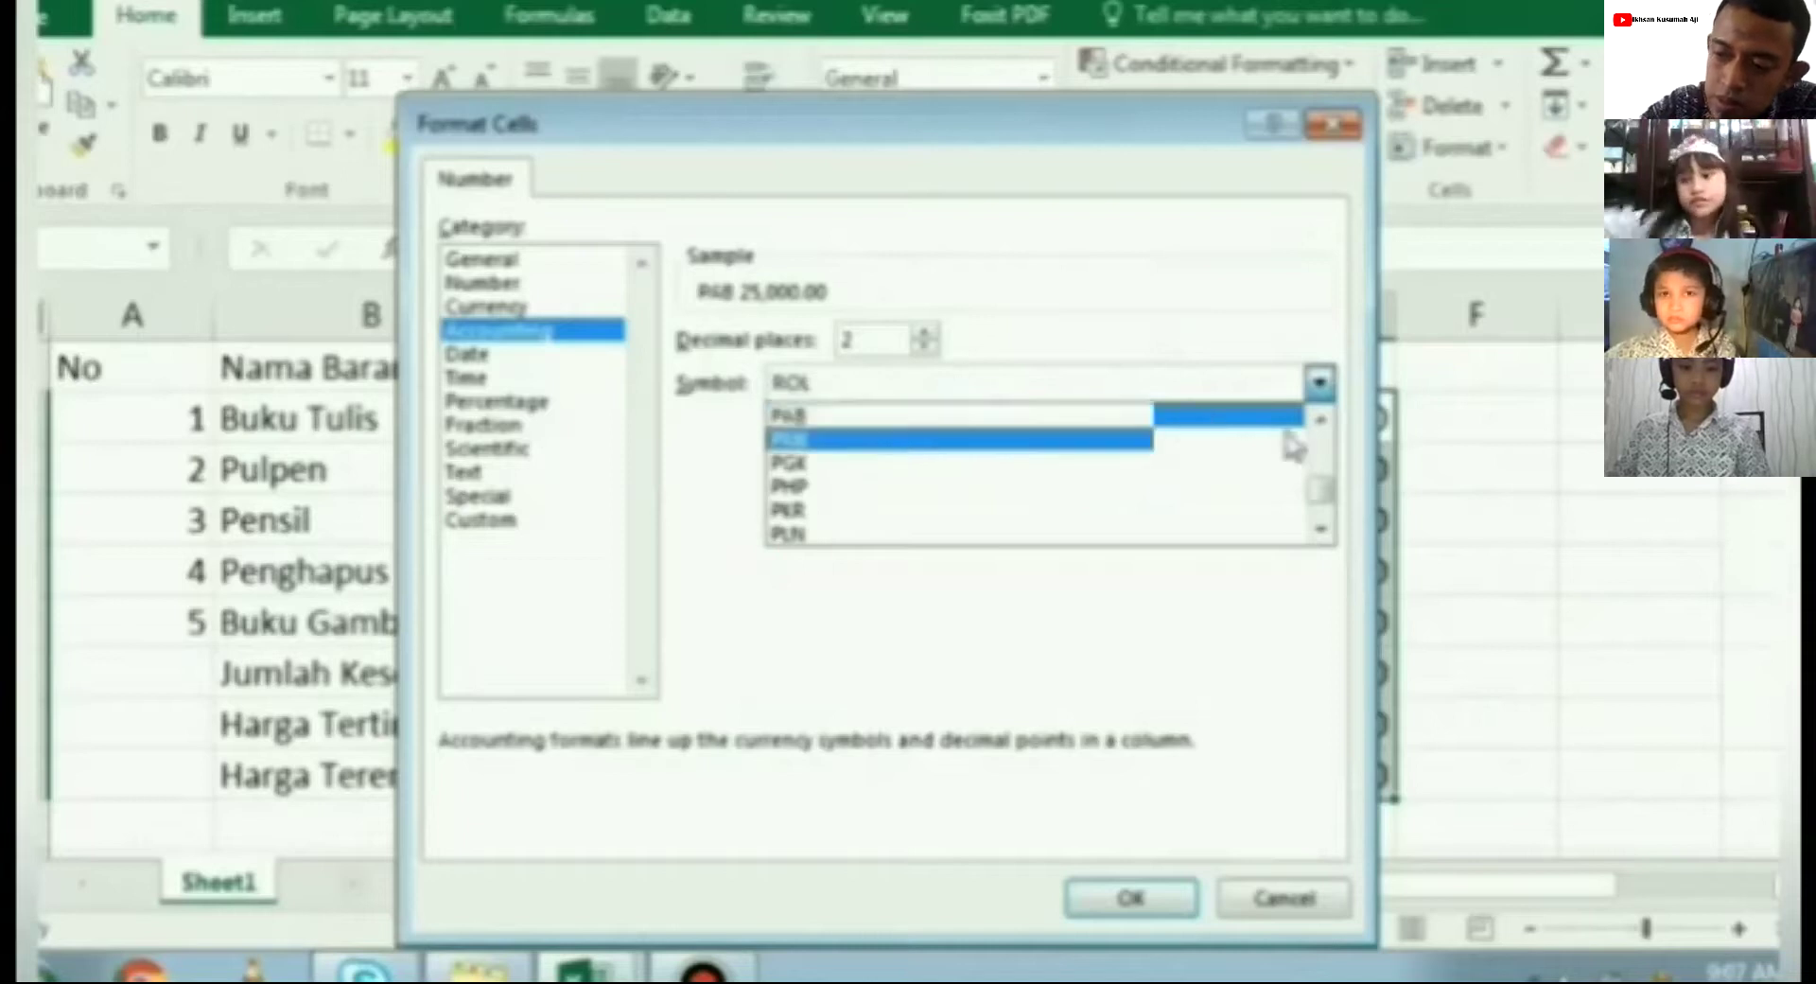
Choose Rp Indonesian as the currency symbol of the Accounting format for the totals
{"action": "left_click", "coordinate": [1321, 416]}
{"action": "left_click", "coordinate": [1321, 416]}
{"action": "mouse_move", "coordinate": [1321, 485]}
{"action": "left_mouse_down"}
{"action": "mouse_move", "coordinate": [1331, 462]}
{"action": "mouse_move", "coordinate": [1331, 484]}
{"action": "left_mouse_up"}
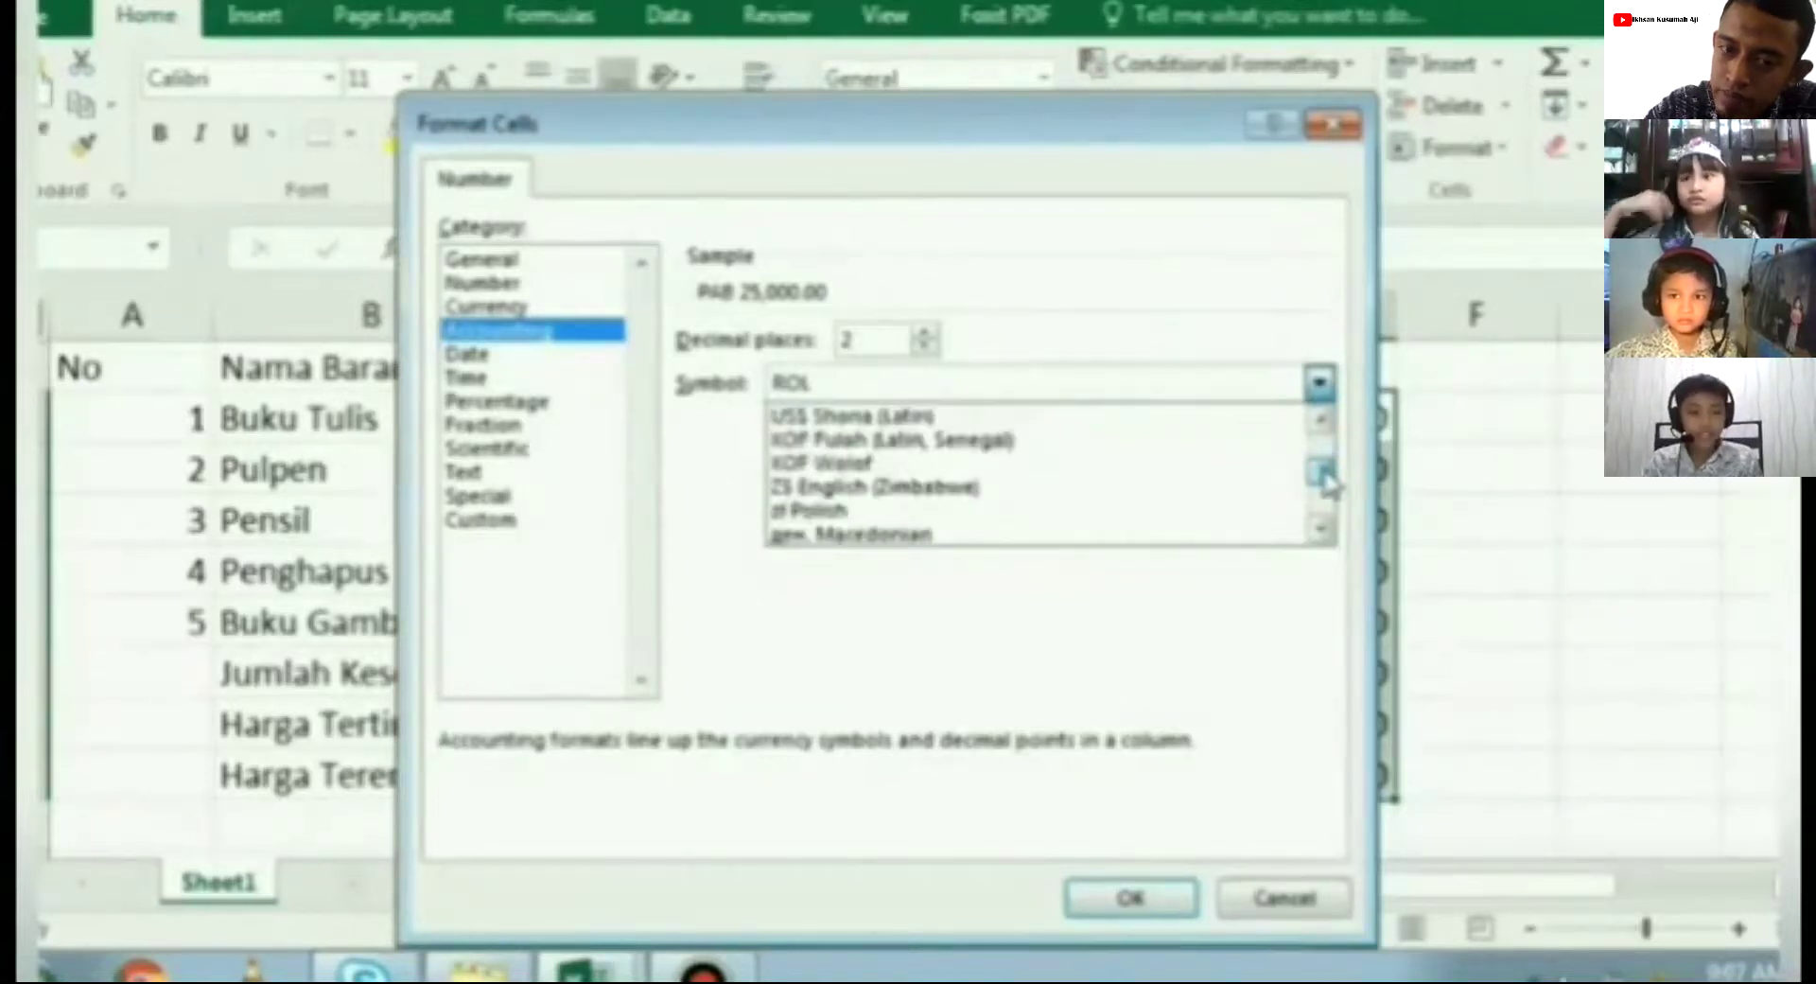
{"action": "left_click", "coordinate": [1320, 418]}
{"action": "left_click", "coordinate": [1321, 418]}
{"action": "left_click", "coordinate": [1321, 418]}
{"action": "left_click", "coordinate": [1320, 418]}
{"action": "left_click", "coordinate": [1321, 418]}
{"action": "left_click", "coordinate": [1320, 418]}
{"action": "left_click", "coordinate": [1320, 418]}
{"action": "left_click", "coordinate": [1320, 418]}
{"action": "left_click", "coordinate": [1320, 418]}
{"action": "left_click", "coordinate": [1321, 418]}
{"action": "left_click", "coordinate": [1320, 418]}
{"action": "left_click", "coordinate": [1320, 418]}
{"action": "left_click", "coordinate": [1320, 418]}
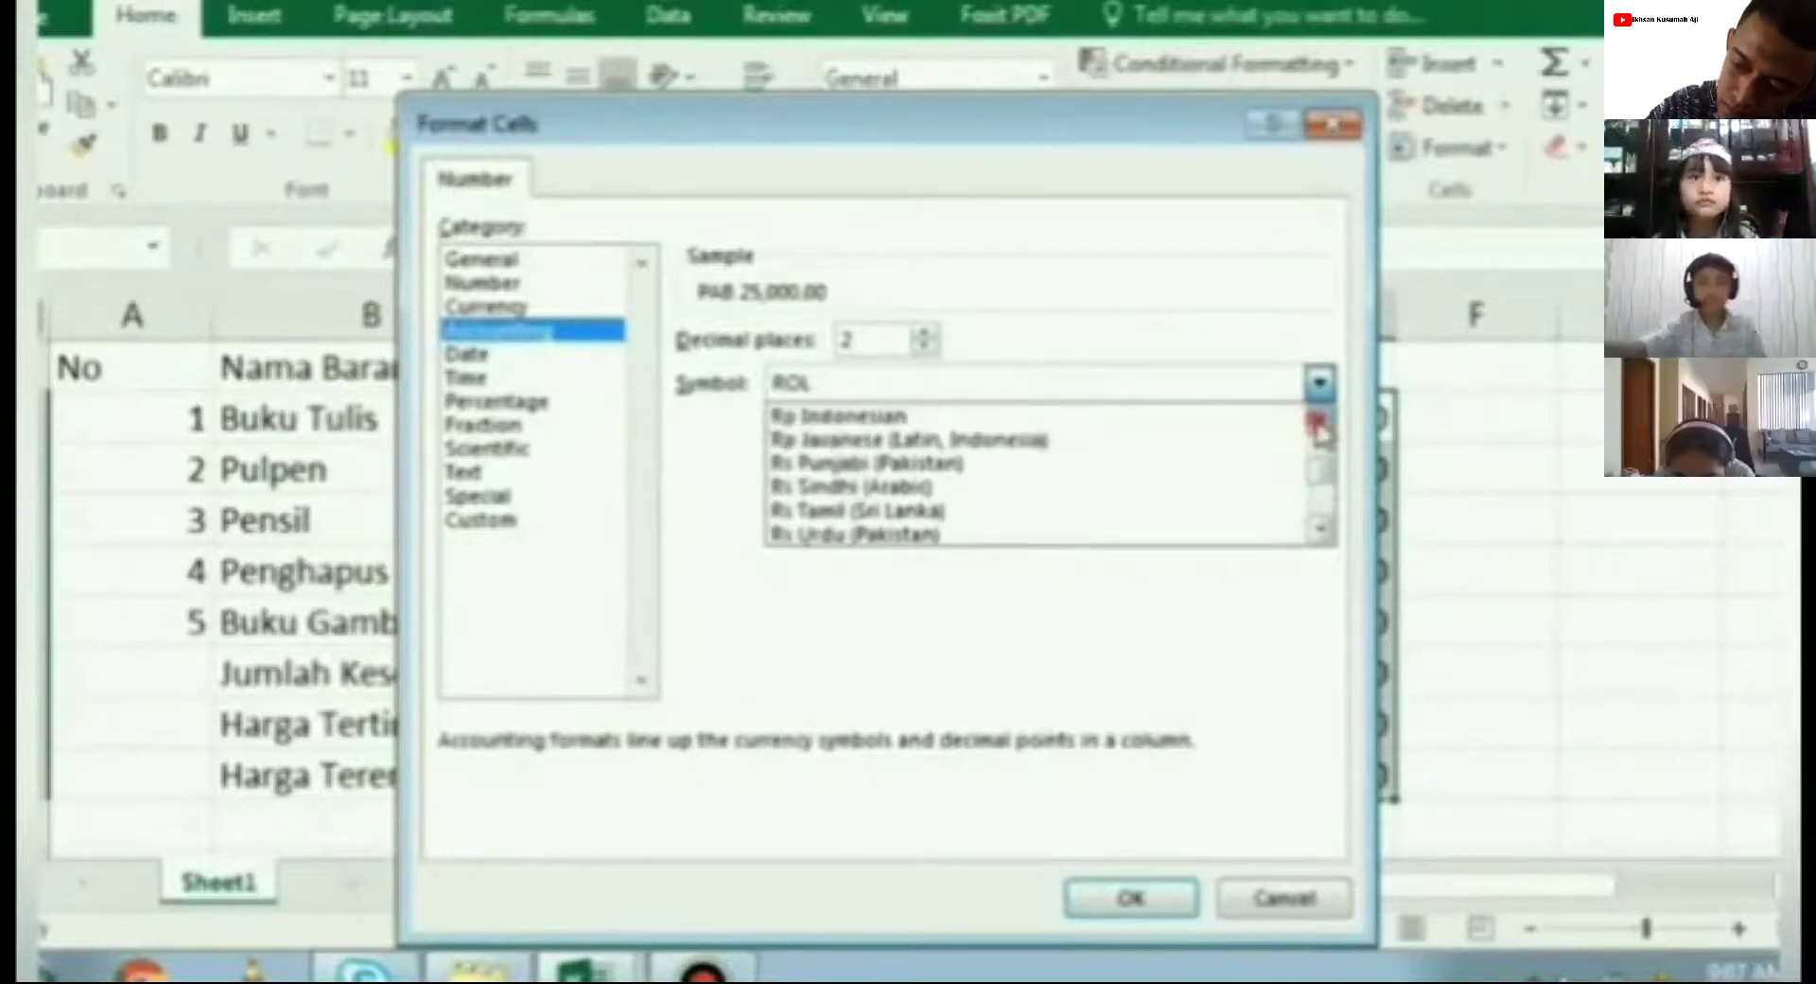
{"action": "left_click", "coordinate": [1116, 421]}
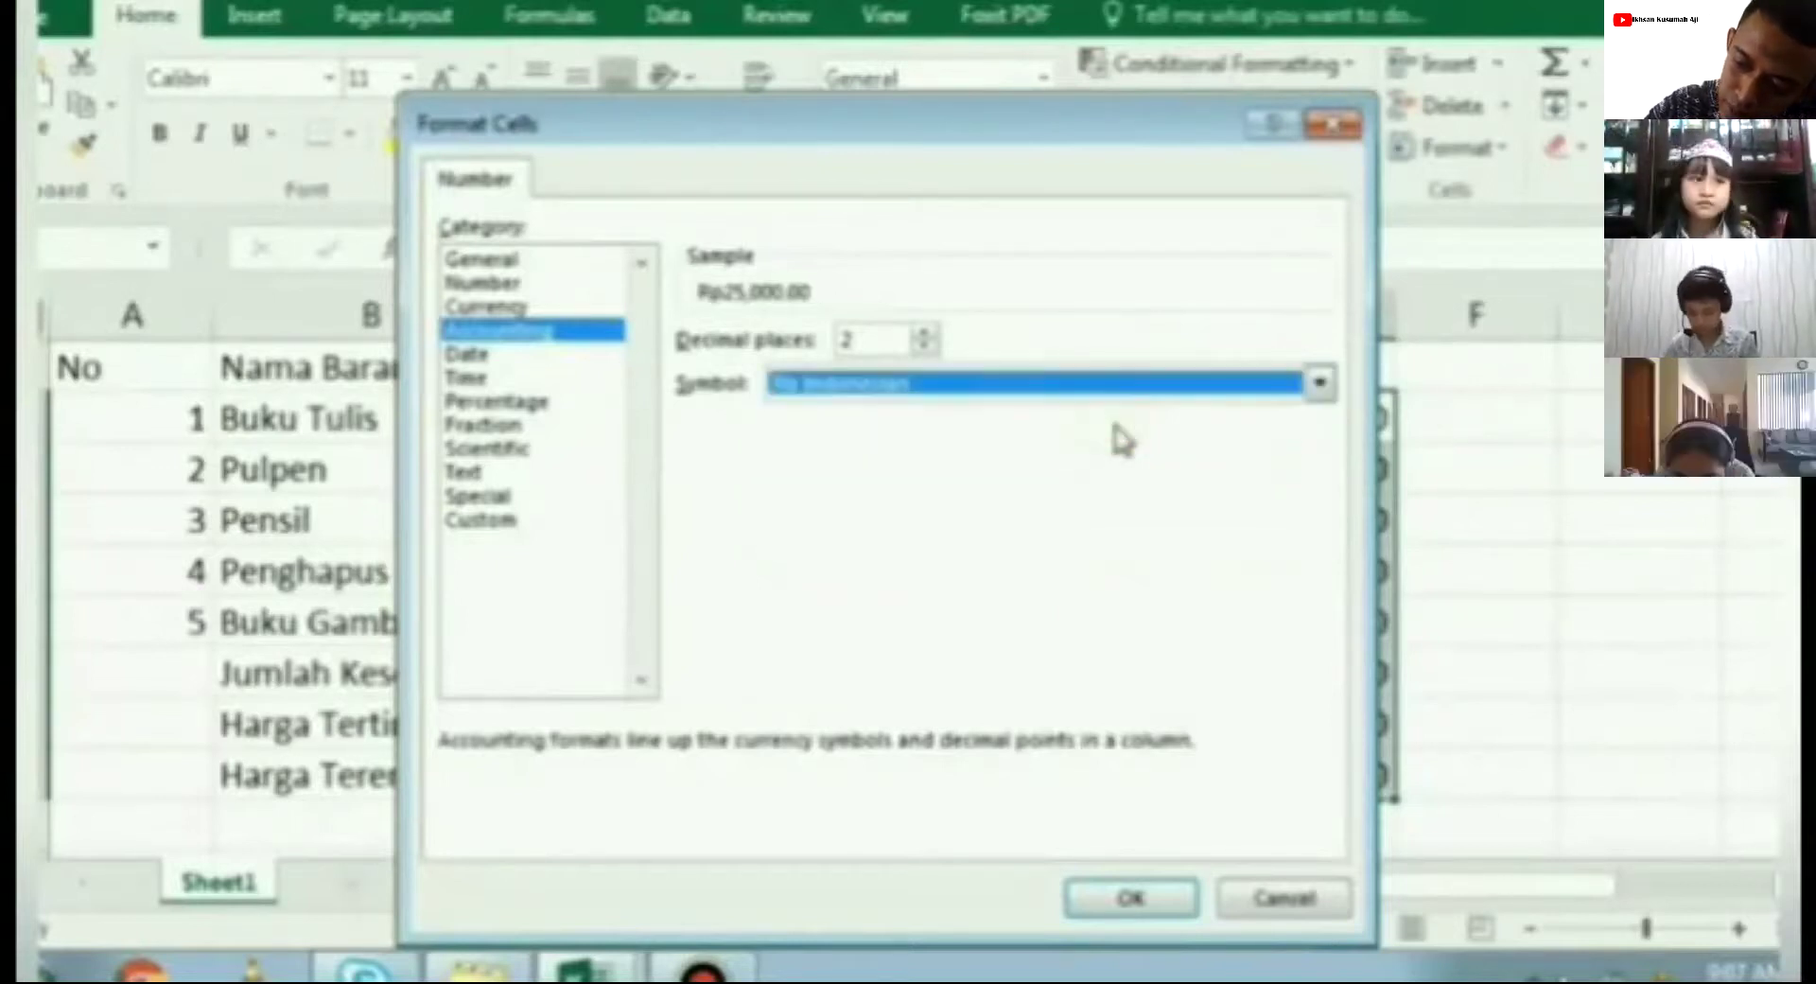
Set the decimal places to 0 and apply the Accounting format to the Total column amounts
{"action": "left_click", "coordinate": [924, 348]}
{"action": "left_click", "coordinate": [924, 348]}
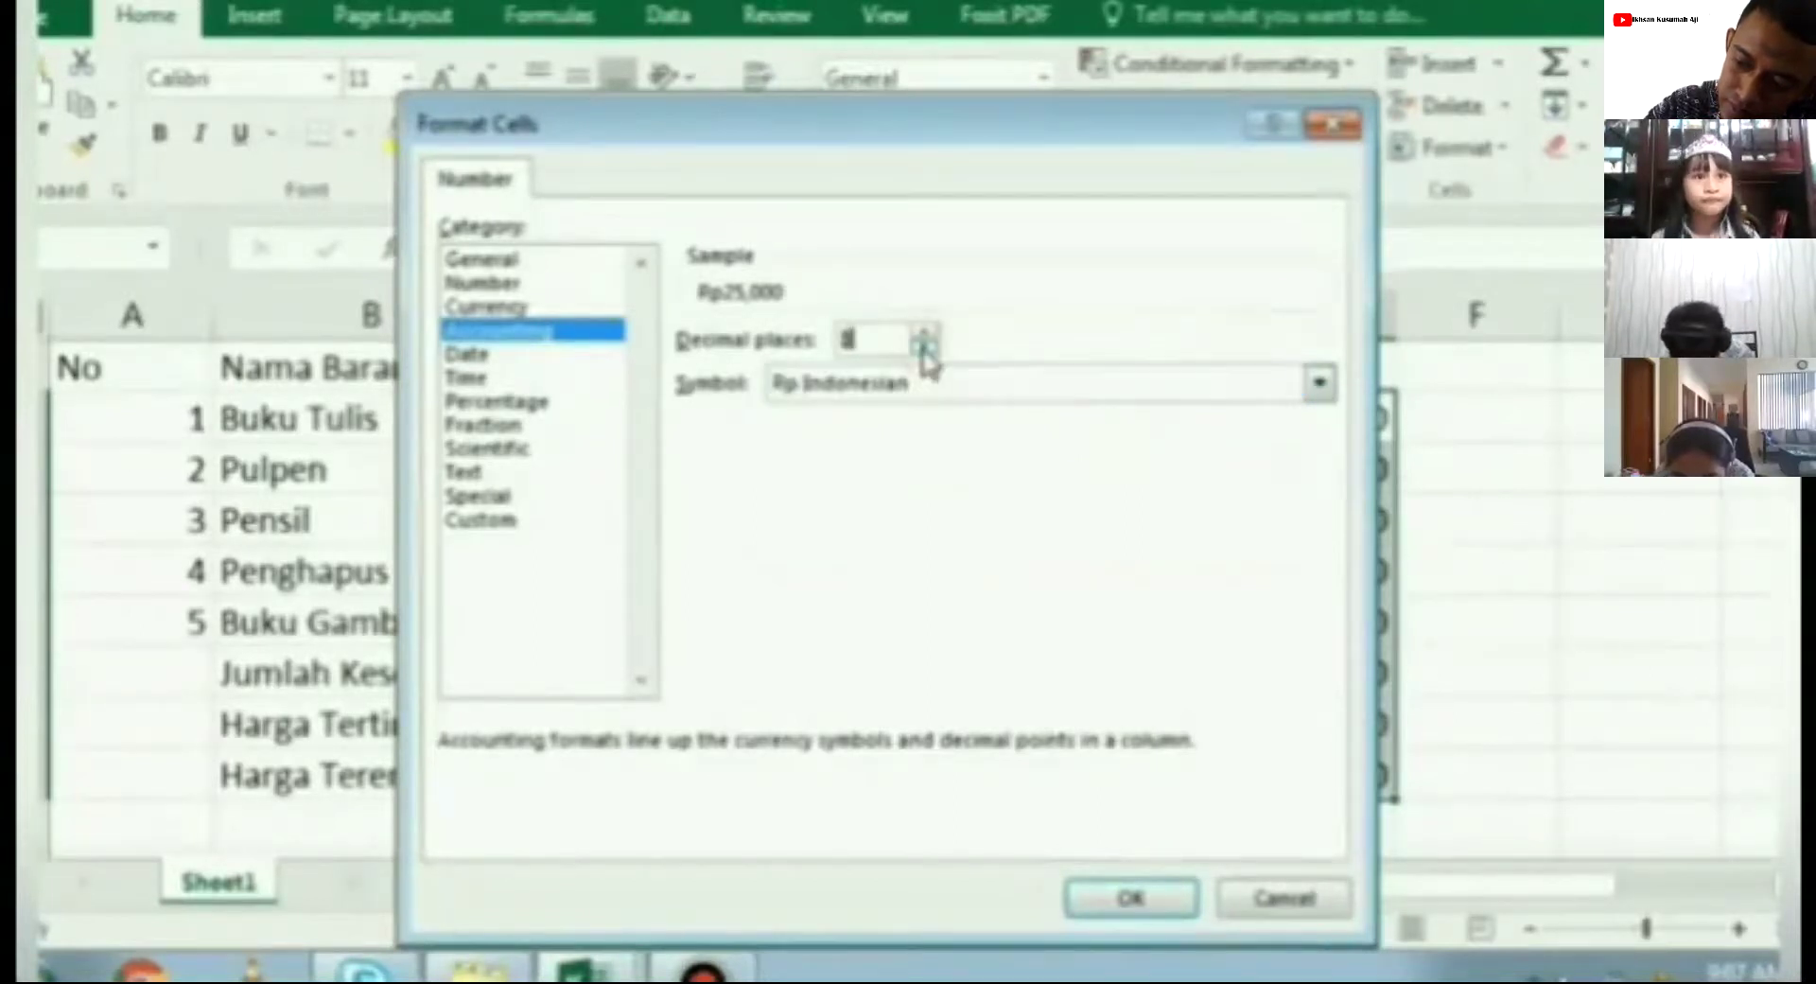
{"action": "left_click", "coordinate": [1132, 901]}
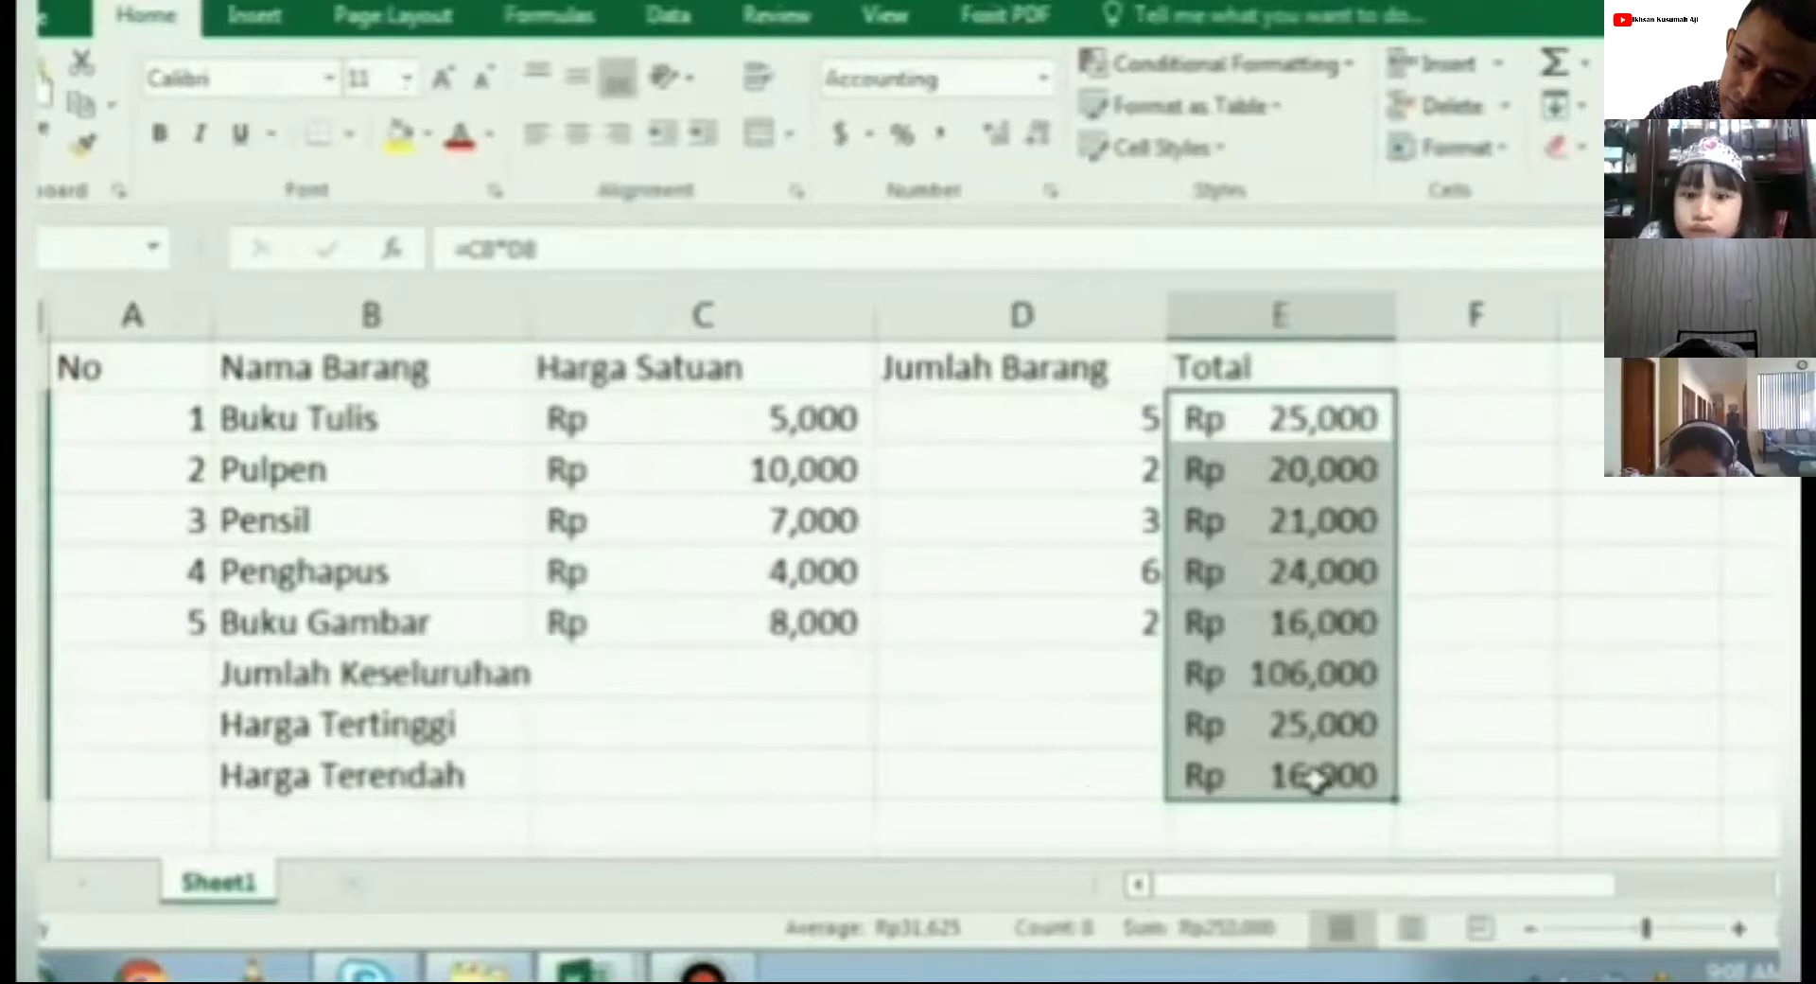
Center the contents of the whole purchase table, from the No header to the Harga Terendah total, and open the font choices
{"action": "left_click_drag", "start_coordinate": [132, 369], "coordinate": [1315, 778]}
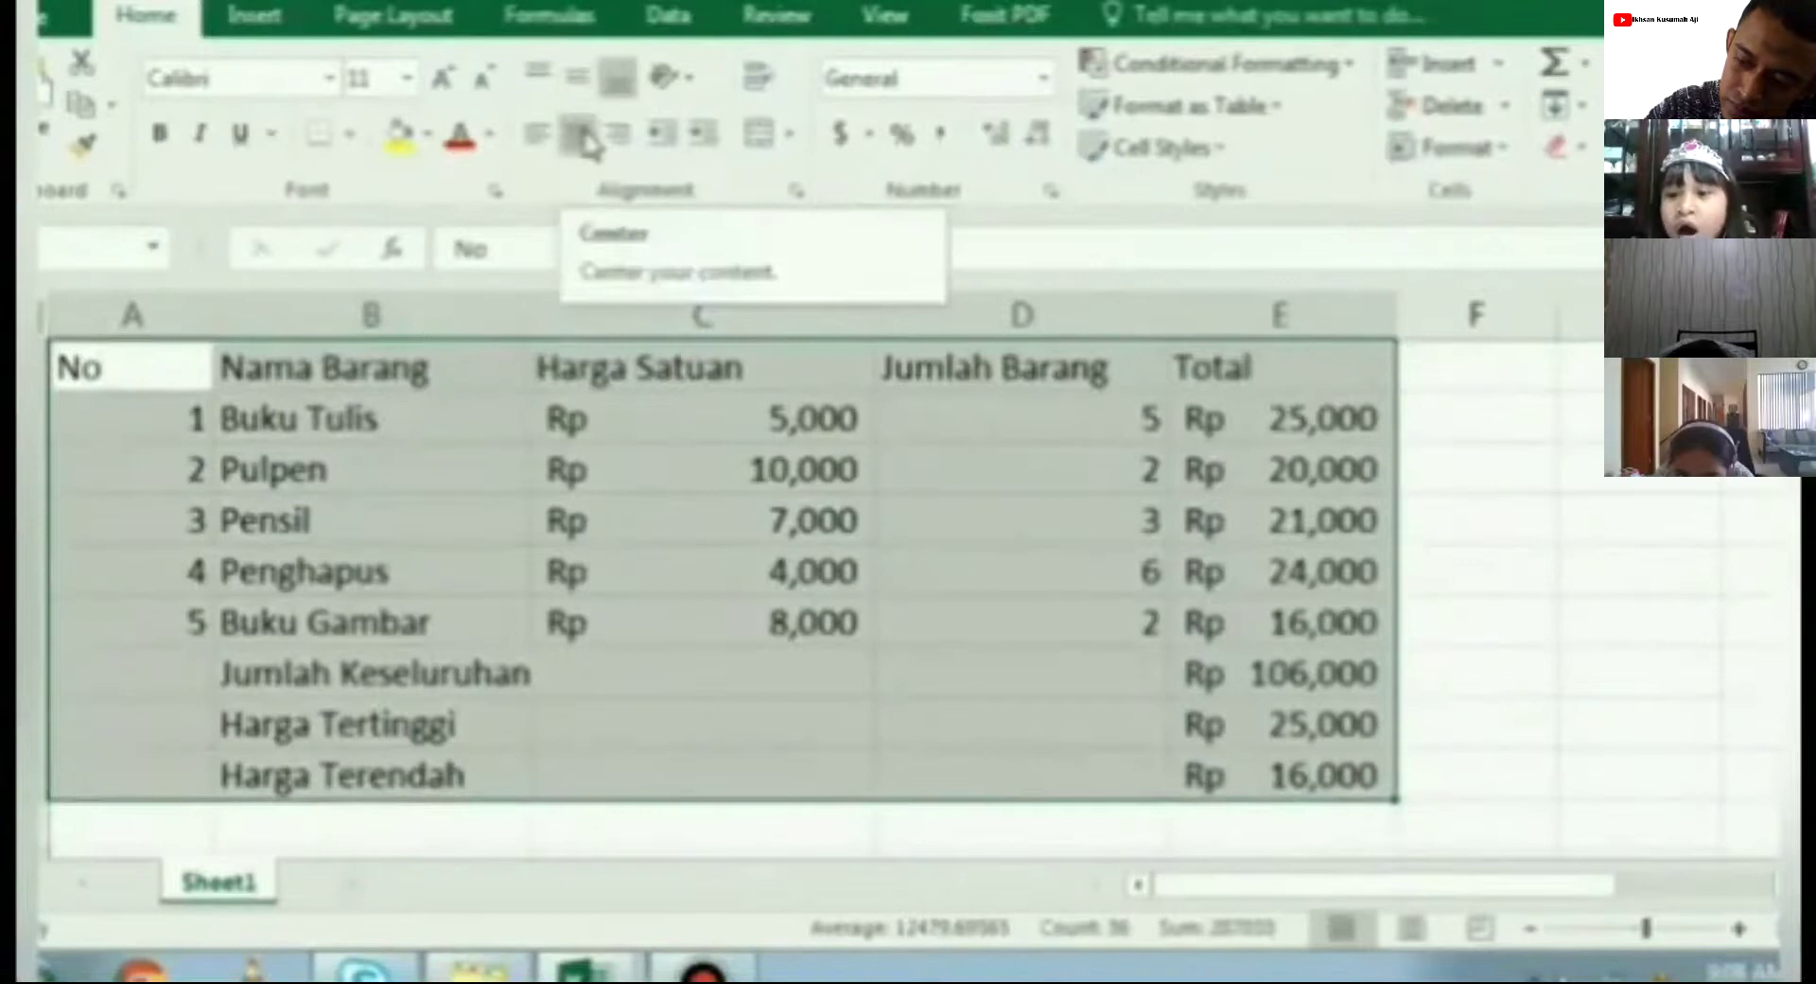
{"action": "left_click", "coordinate": [583, 142]}
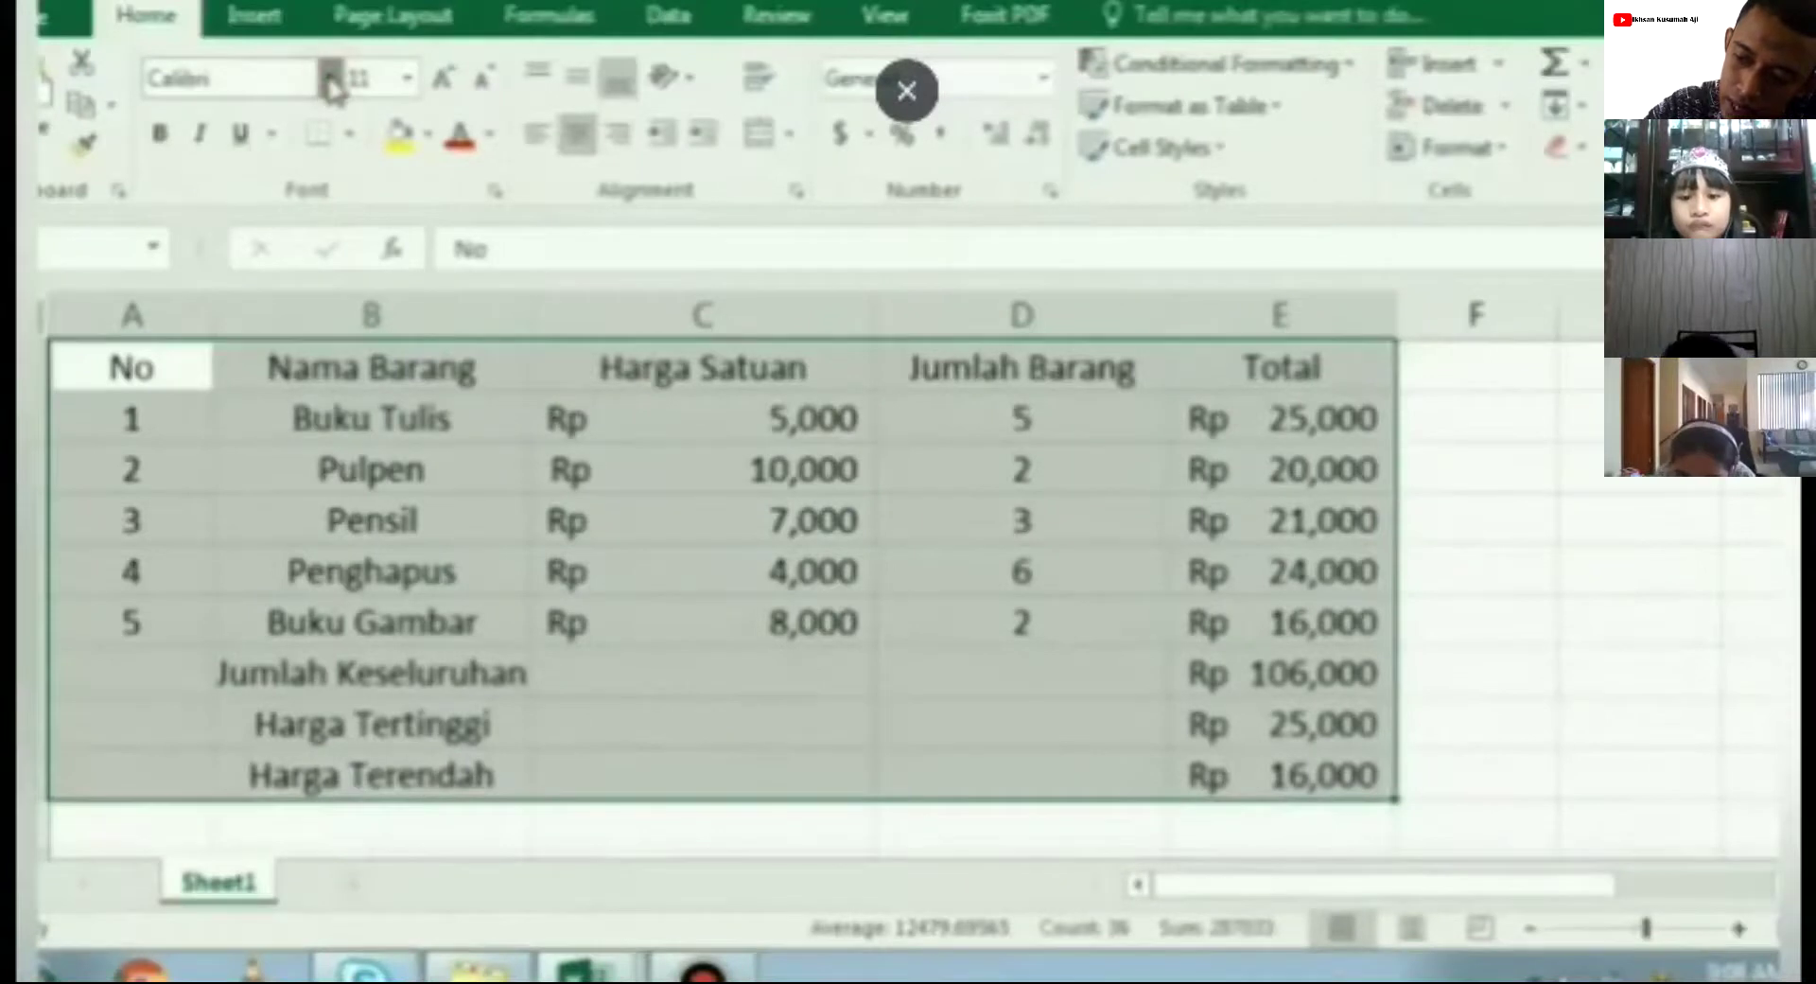
{"action": "left_click", "coordinate": [330, 80]}
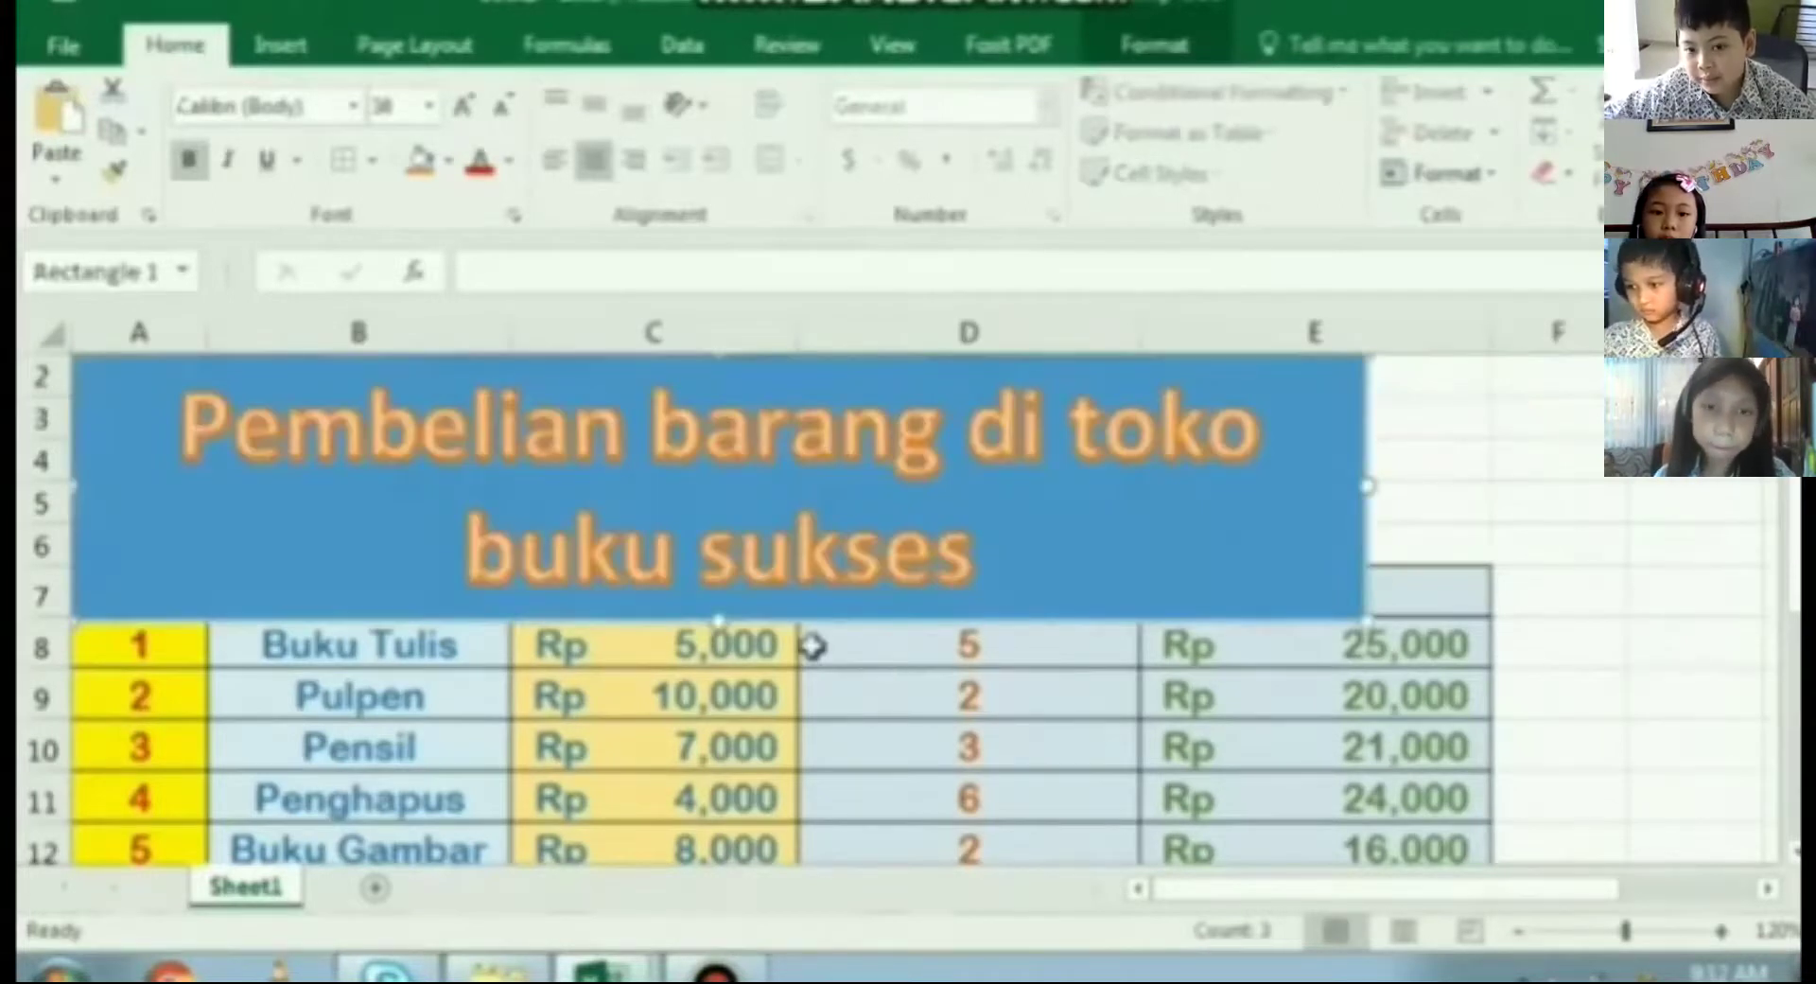
Set the font size of the title "Pembelian barang di toko buku sukses" to 24
{"action": "left_click", "coordinate": [430, 107]}
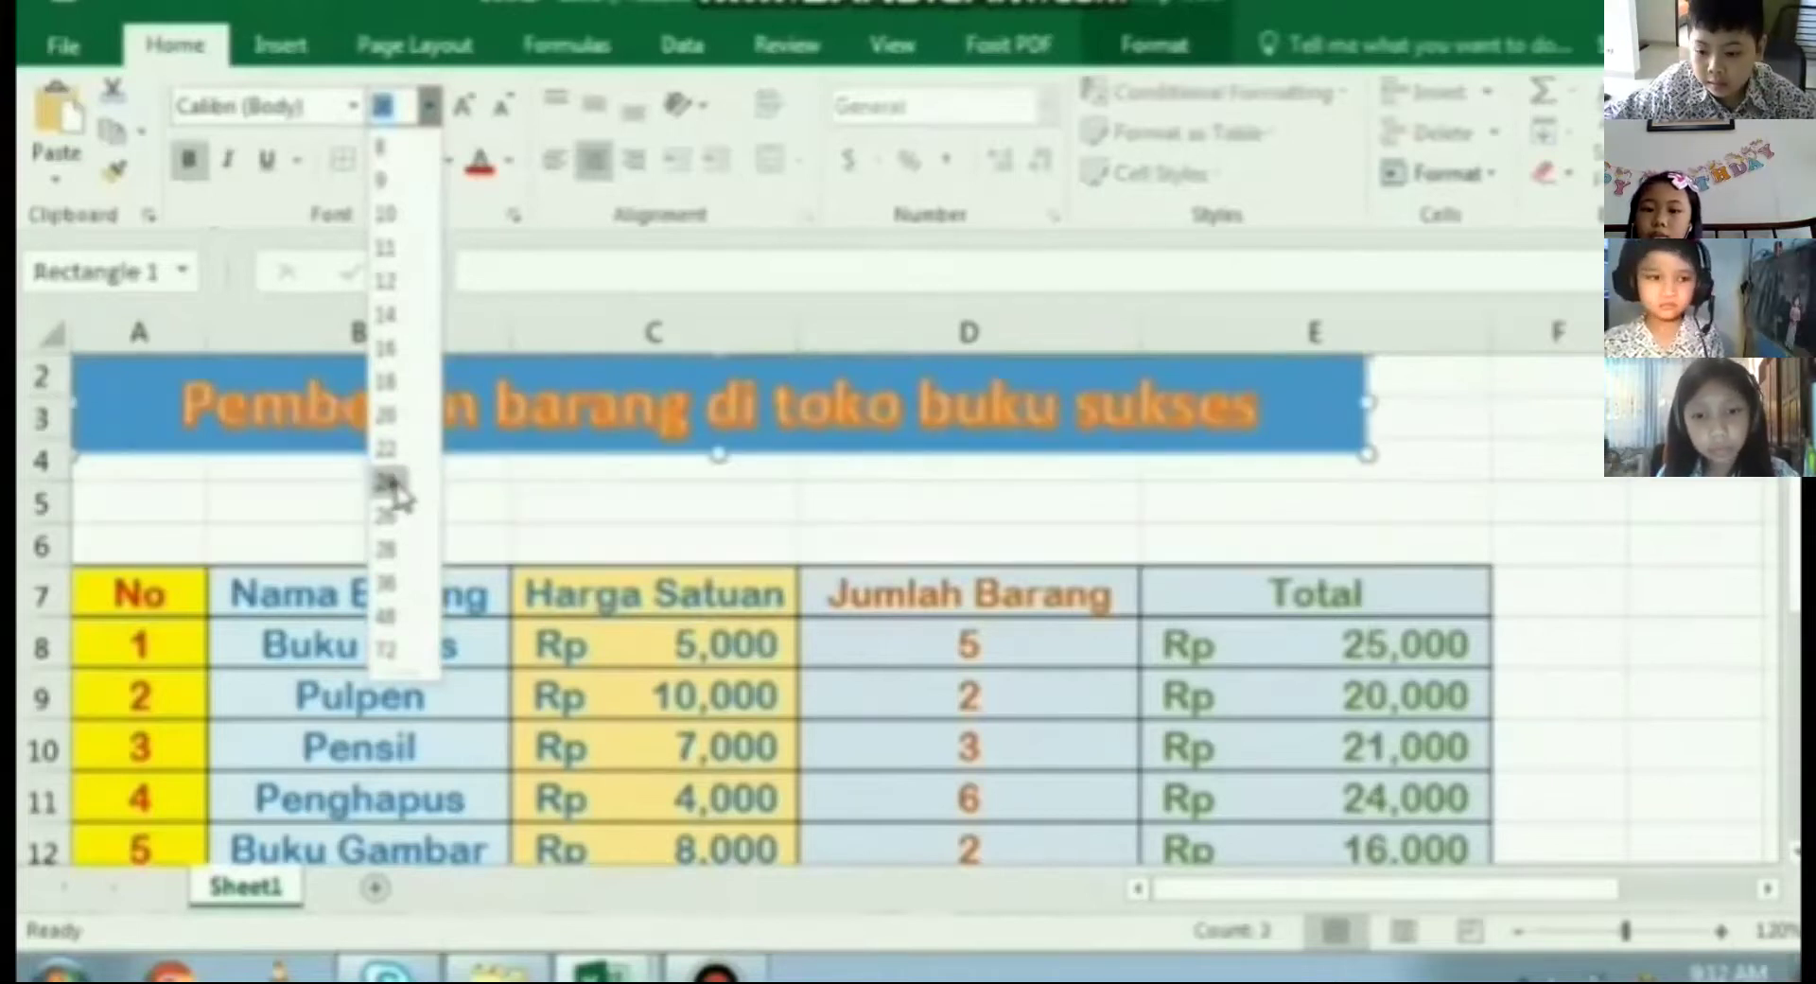
{"action": "left_click", "coordinate": [1469, 458]}
{"action": "left_click", "coordinate": [1469, 460]}
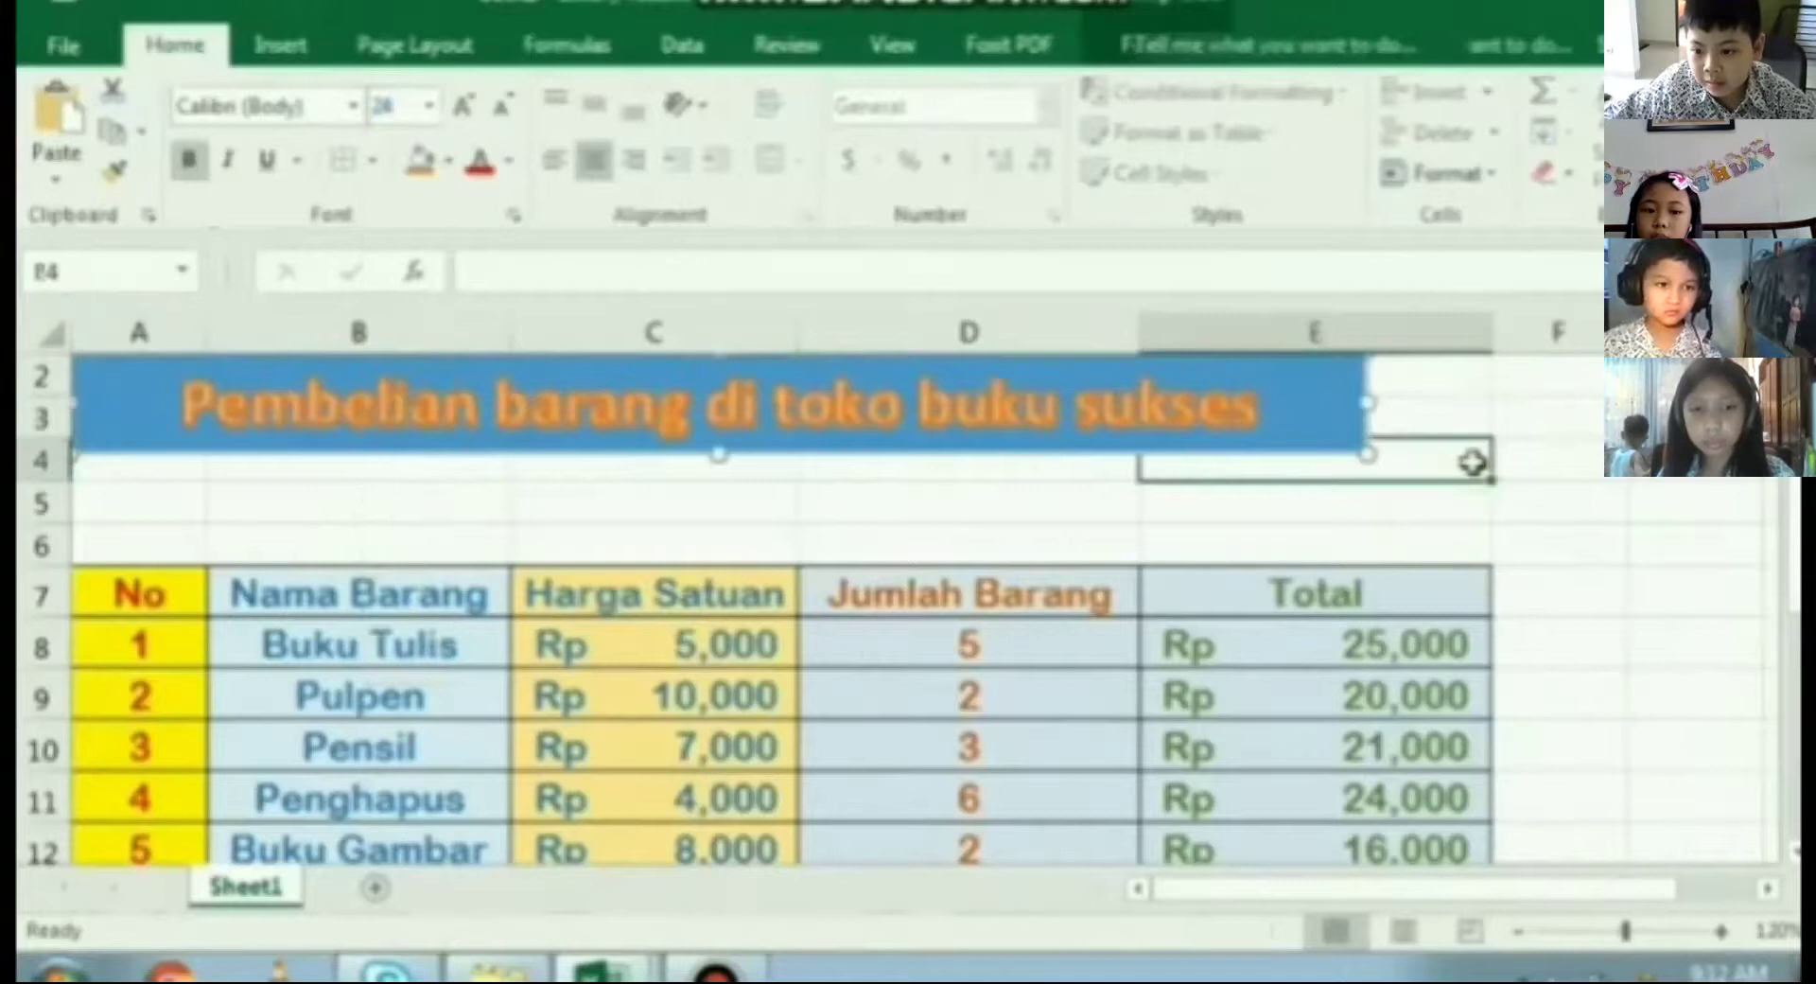
Widen the title rectangle to nearly the outer edge of the Total column and extend its height down through row 4
{"action": "scroll", "coordinate": [1693, 516], "scroll_direction": "up", "scroll_amount": 1}
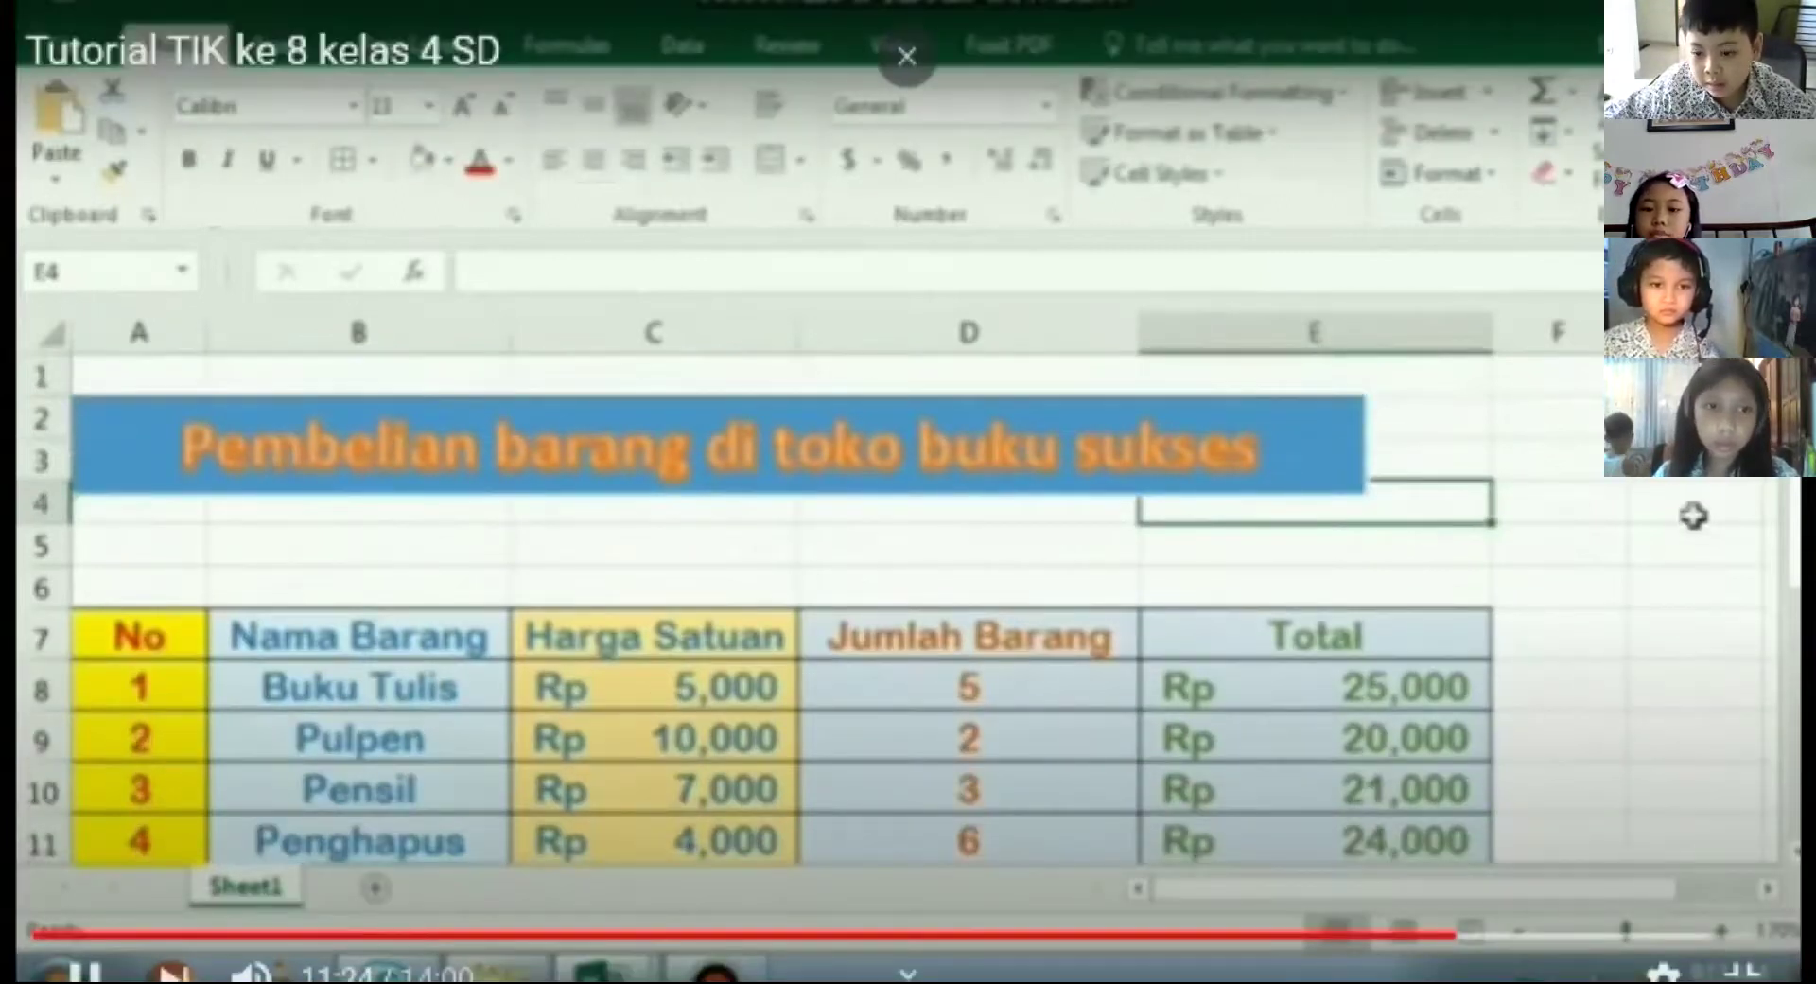
{"action": "left_click", "coordinate": [1360, 445]}
{"action": "left_click_drag", "start_coordinate": [1365, 445], "coordinate": [1479, 445]}
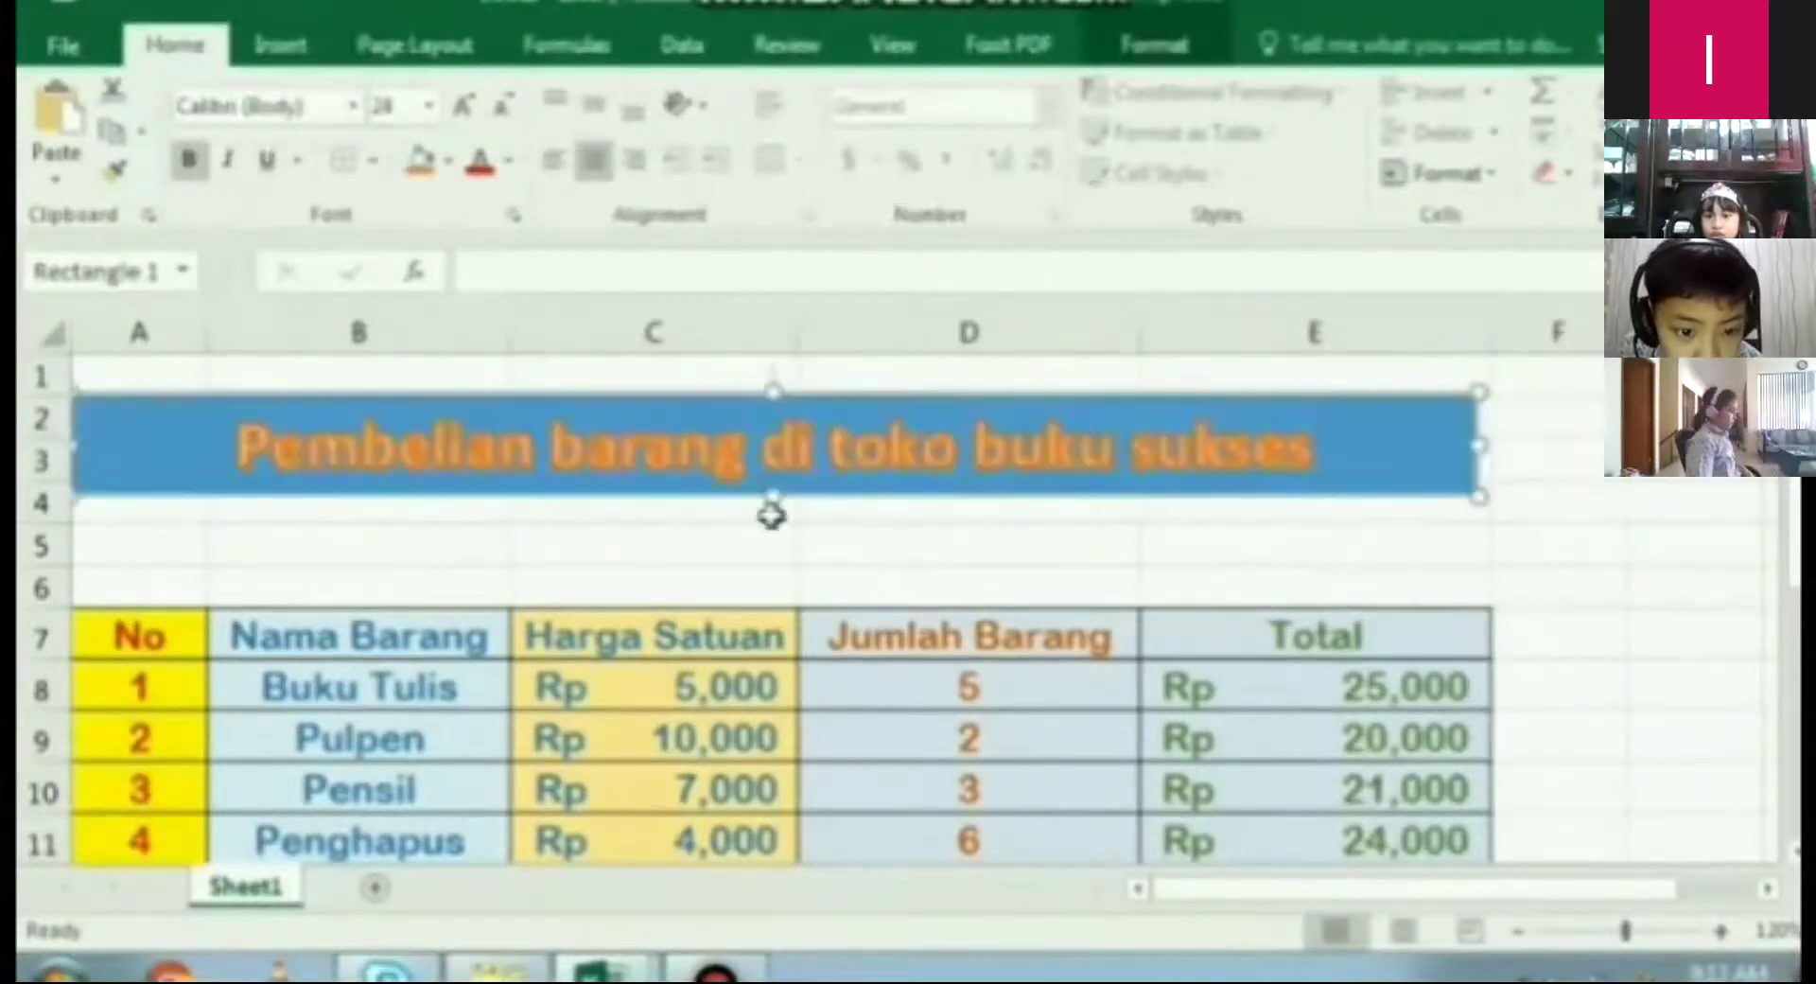
{"action": "left_click_drag", "start_coordinate": [771, 498], "coordinate": [771, 519]}
{"action": "left_click", "coordinate": [1559, 586]}
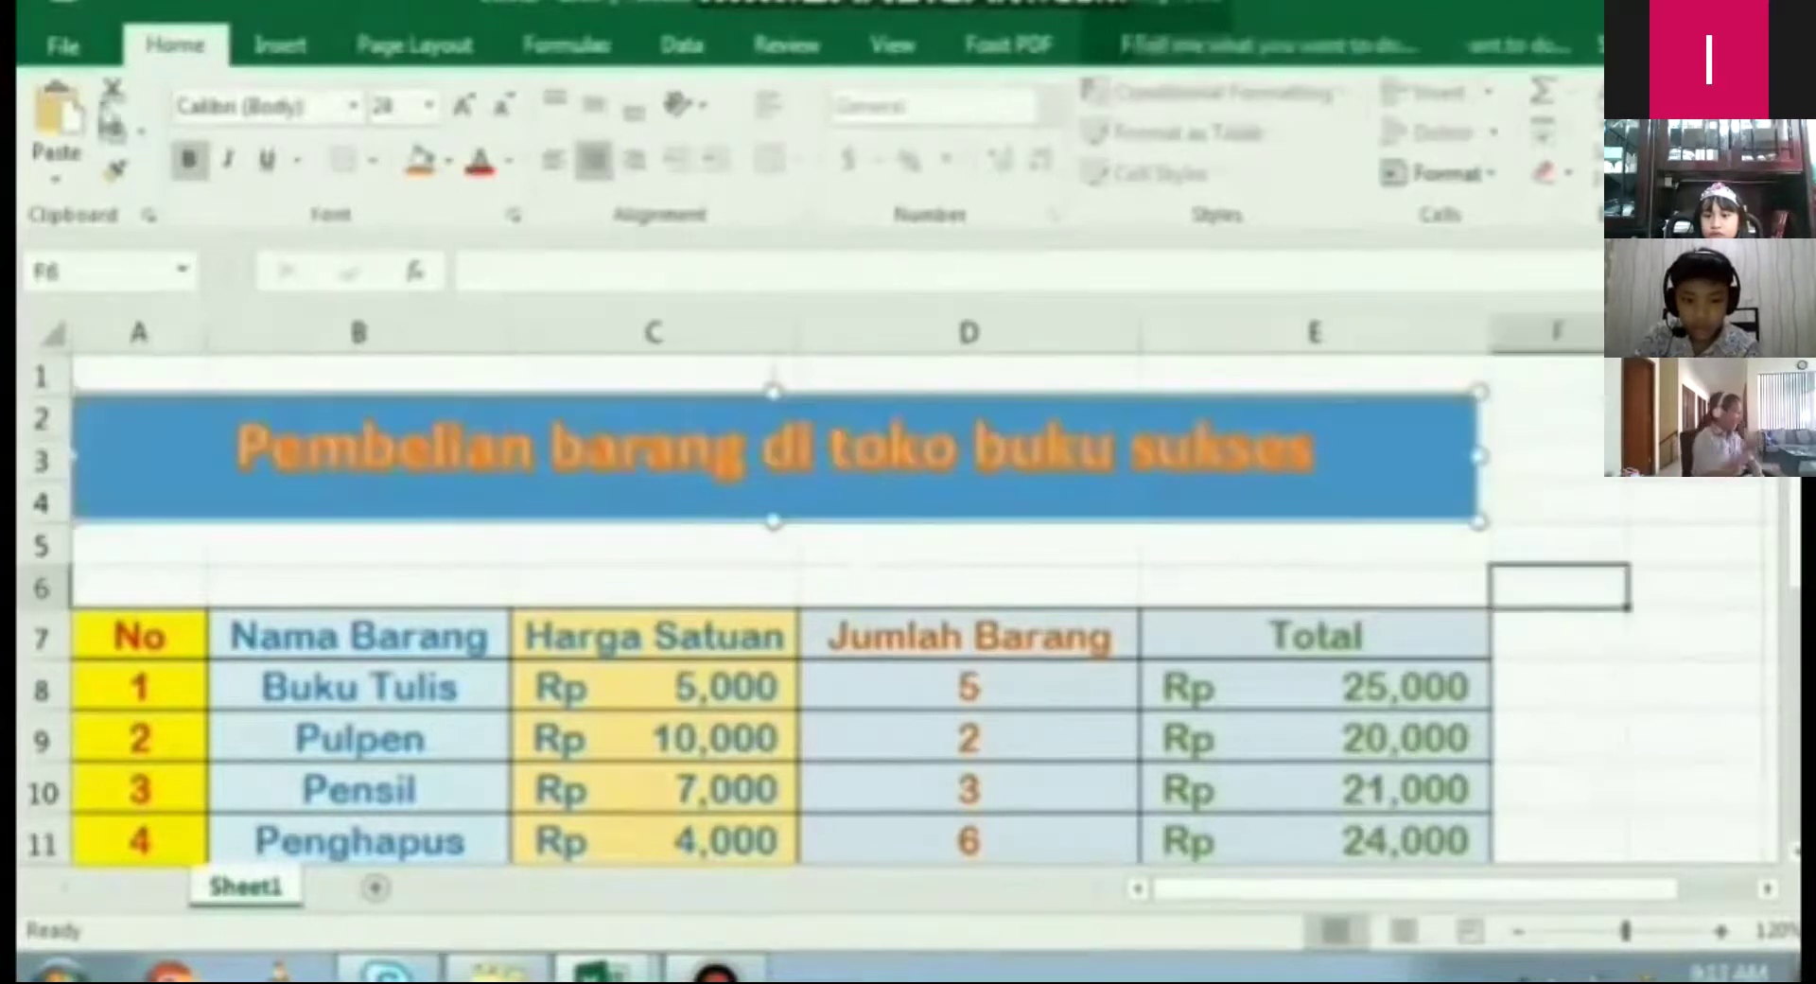
Insert the pictures gb 1 and gb2 from the GB kartun folder in Documents
{"action": "left_click", "coordinate": [284, 47]}
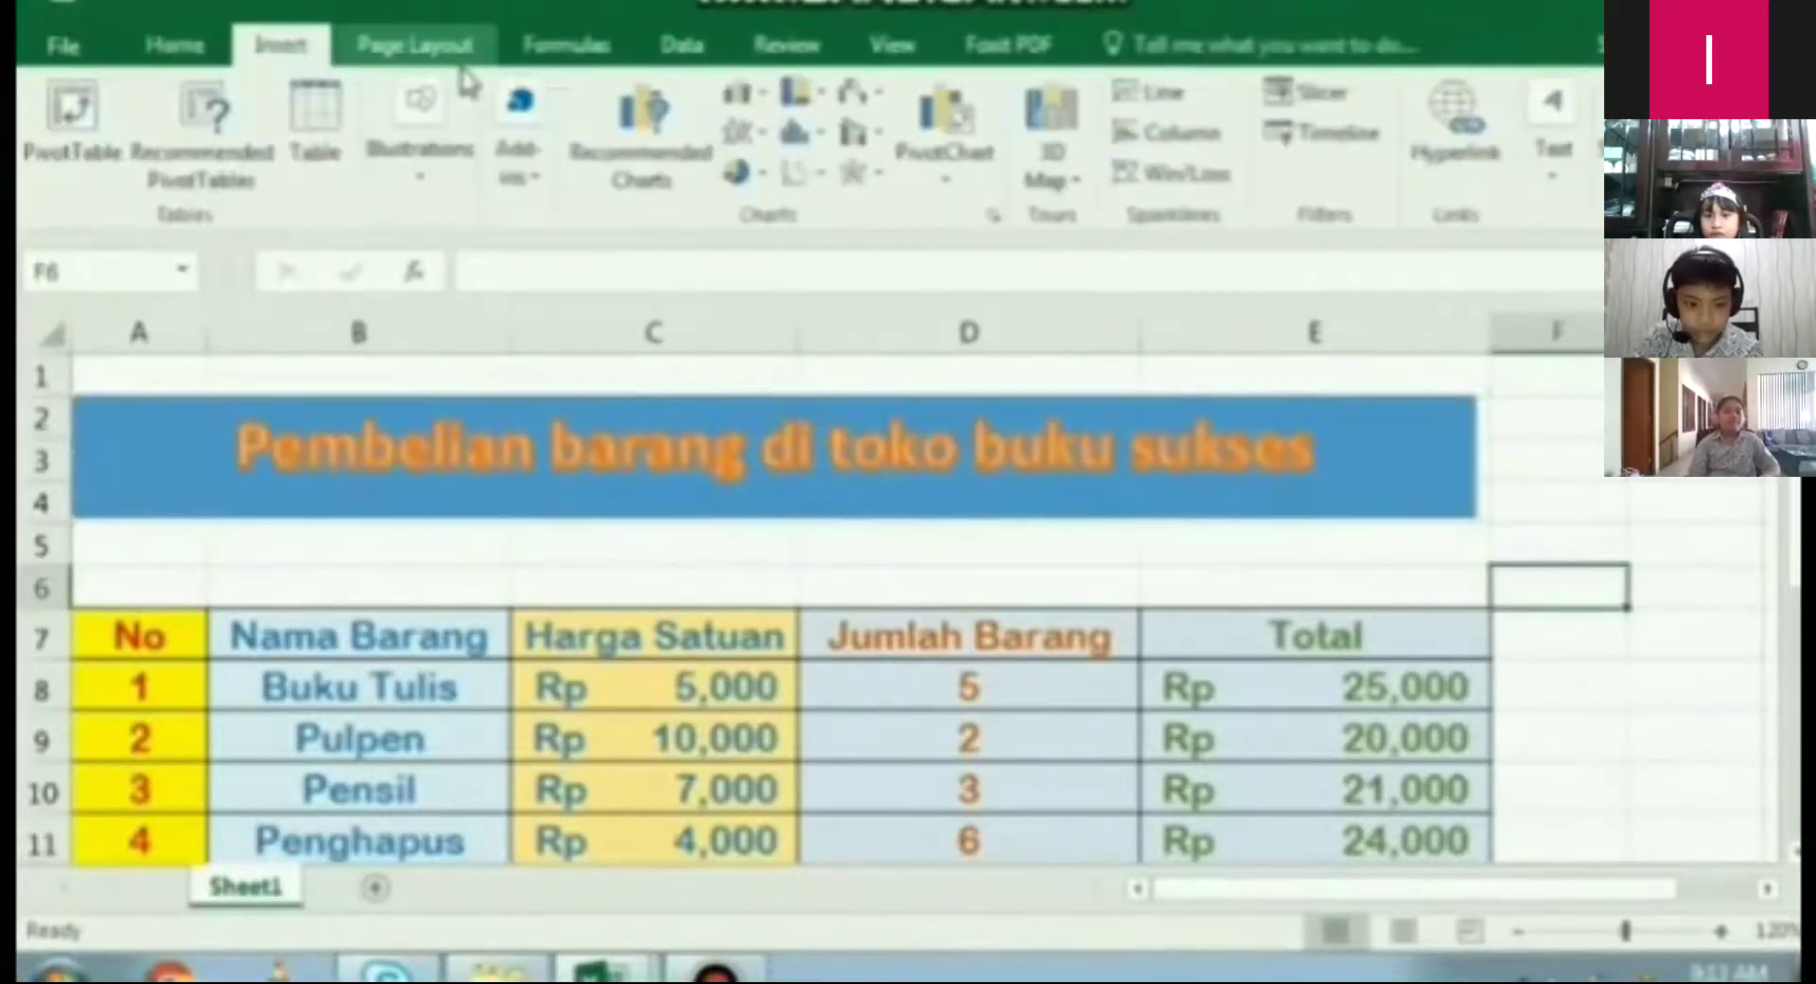
{"action": "left_click", "coordinate": [419, 127]}
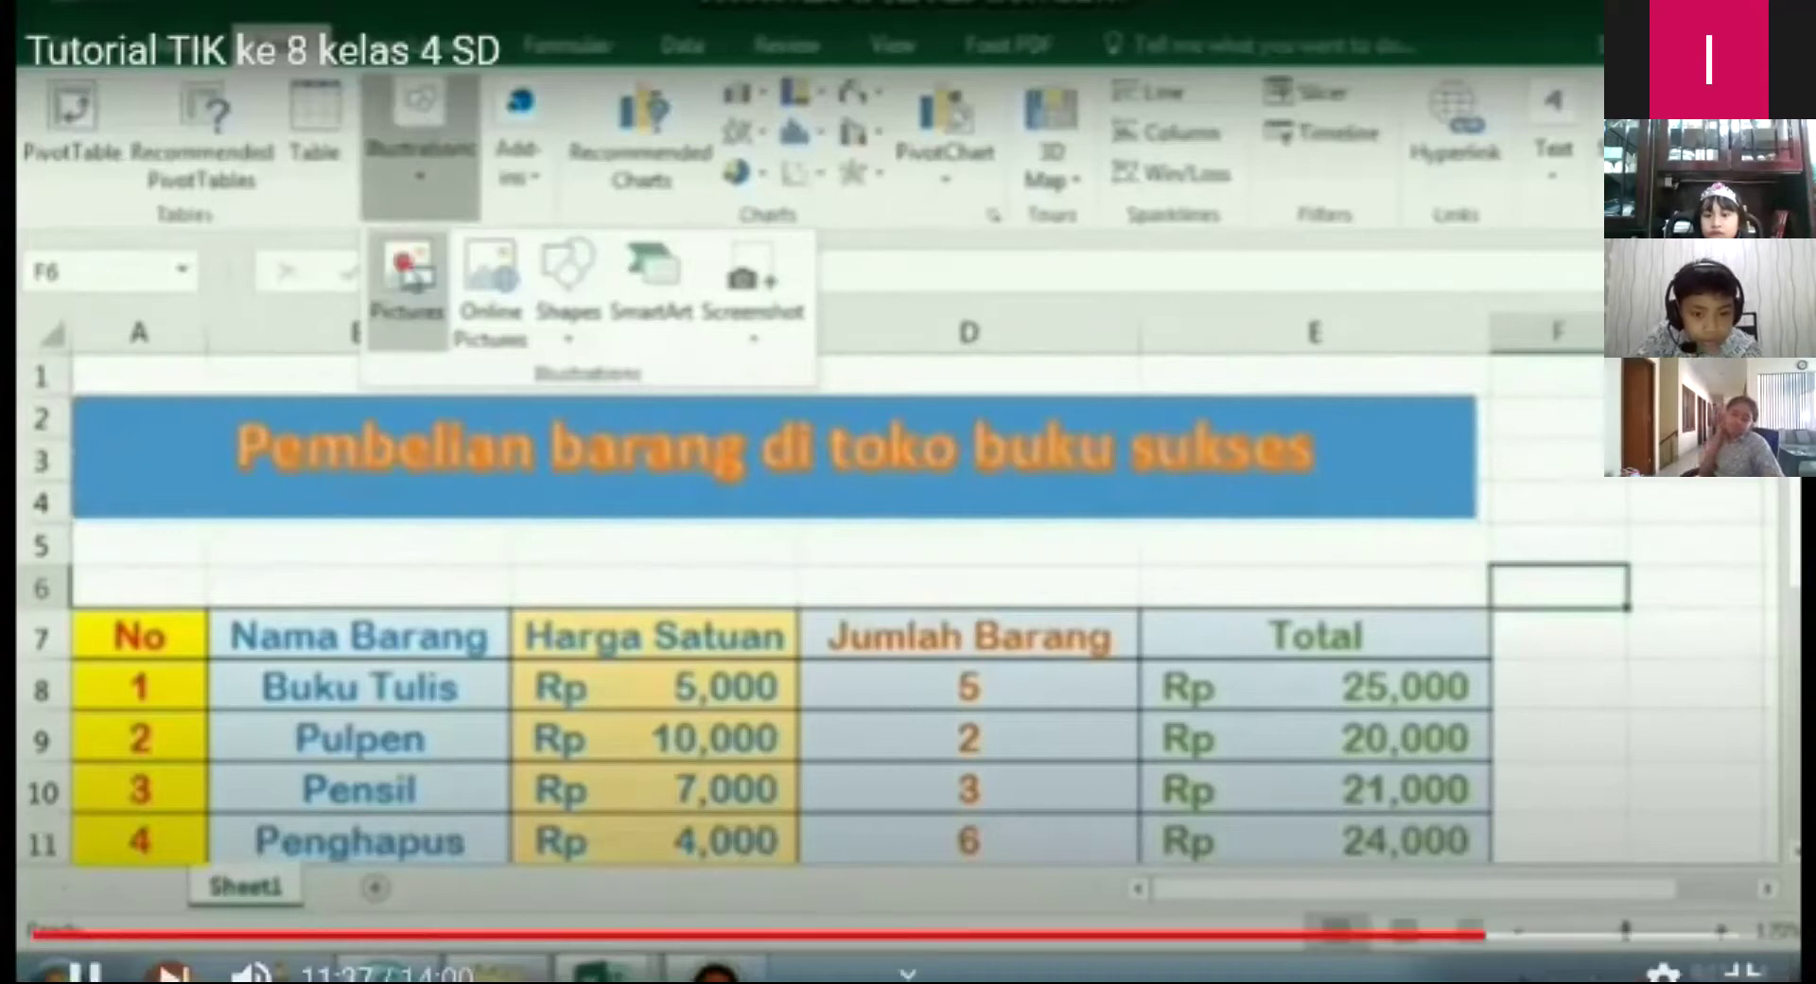
{"action": "left_click", "coordinate": [407, 274]}
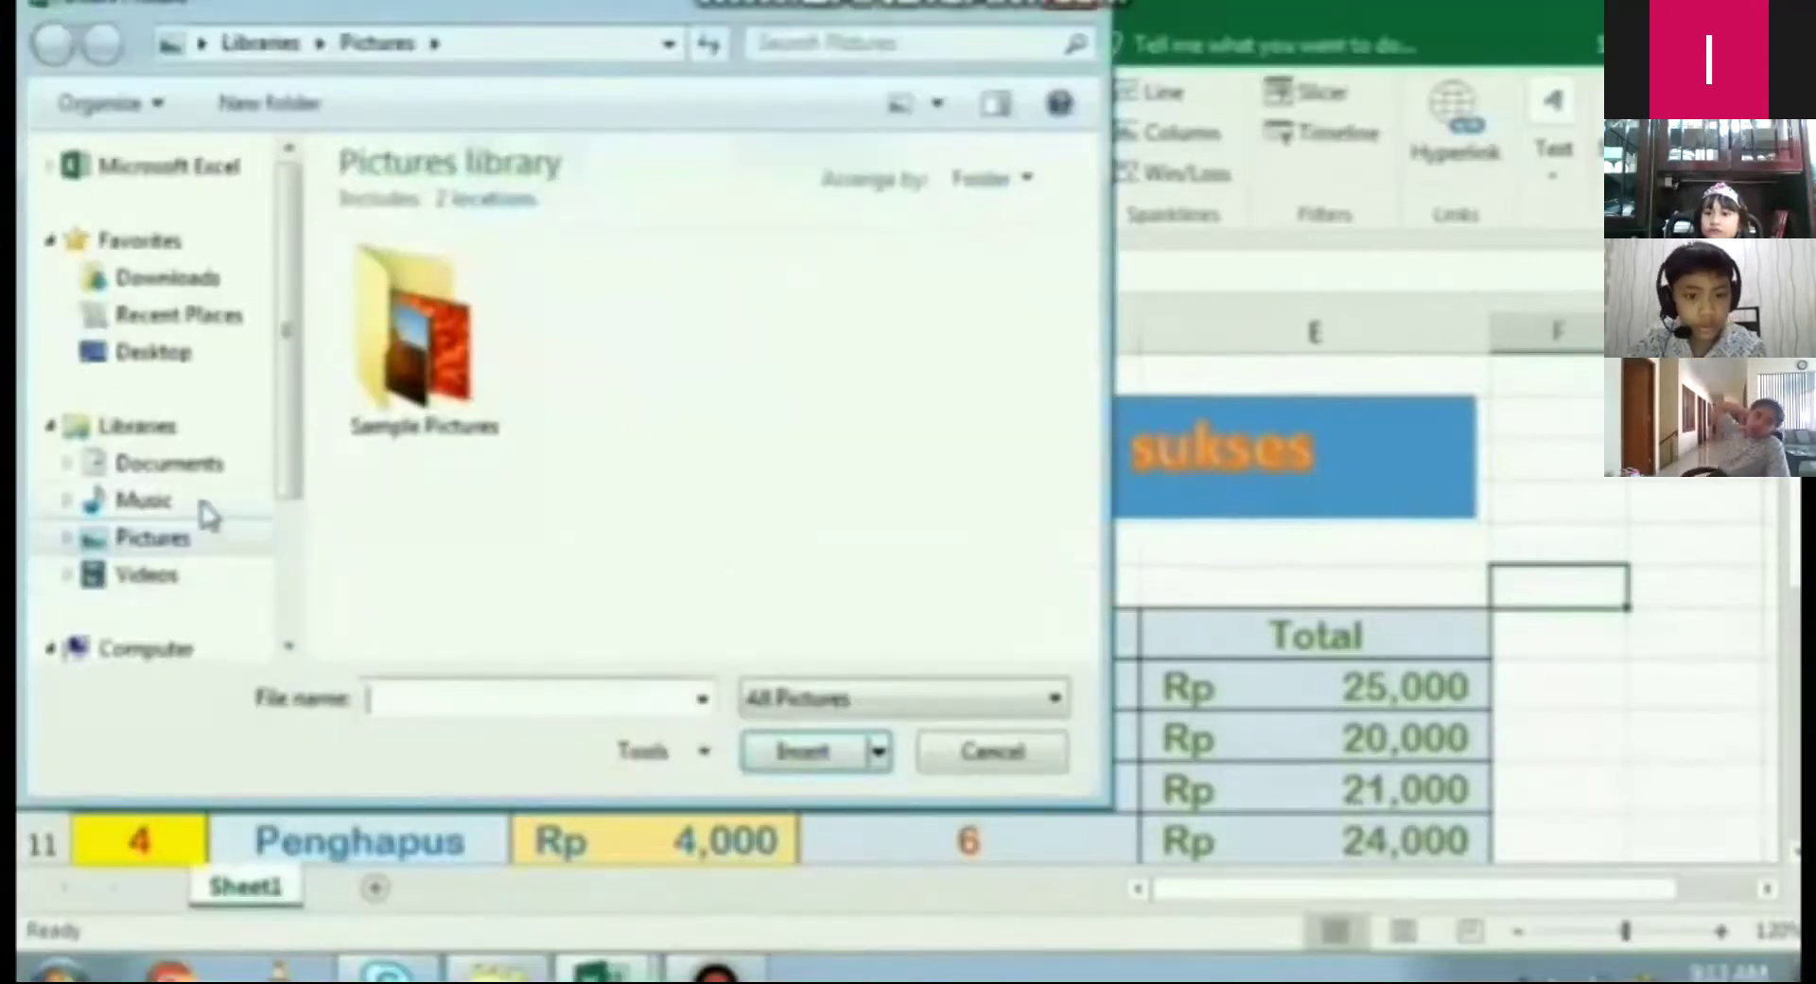
{"action": "left_click", "coordinate": [206, 470]}
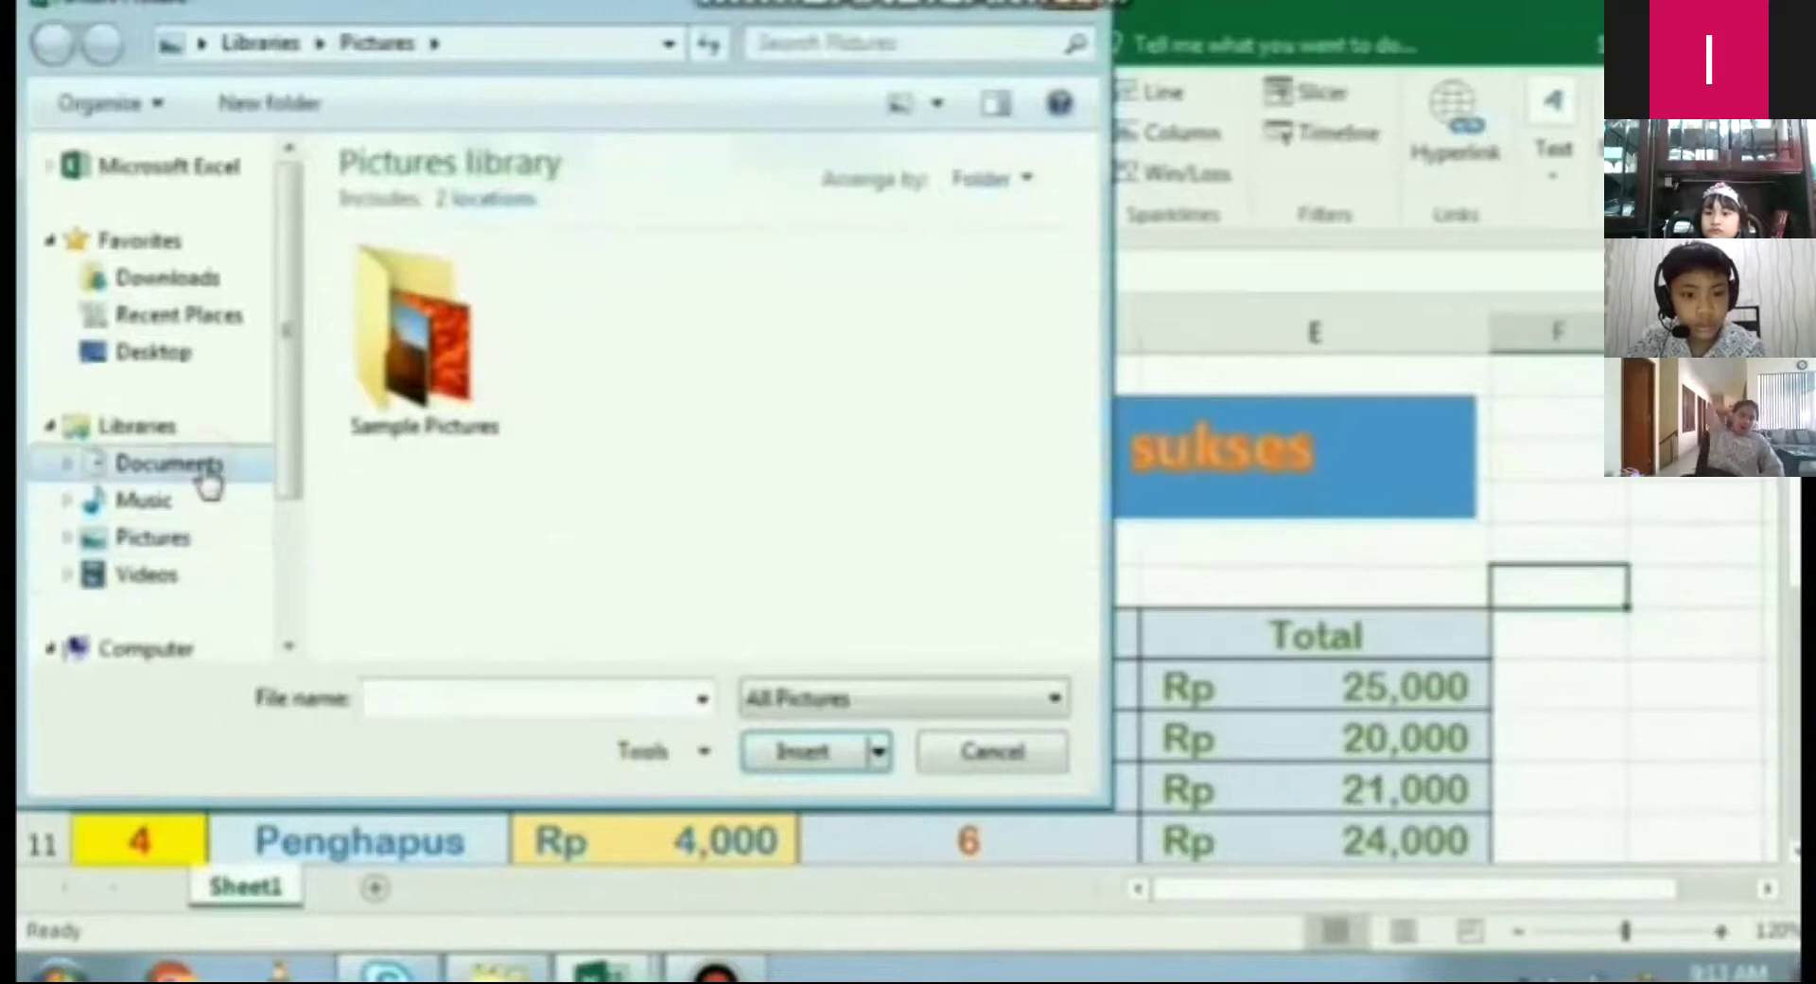
{"action": "left_click", "coordinate": [1085, 645]}
{"action": "left_click", "coordinate": [1085, 646]}
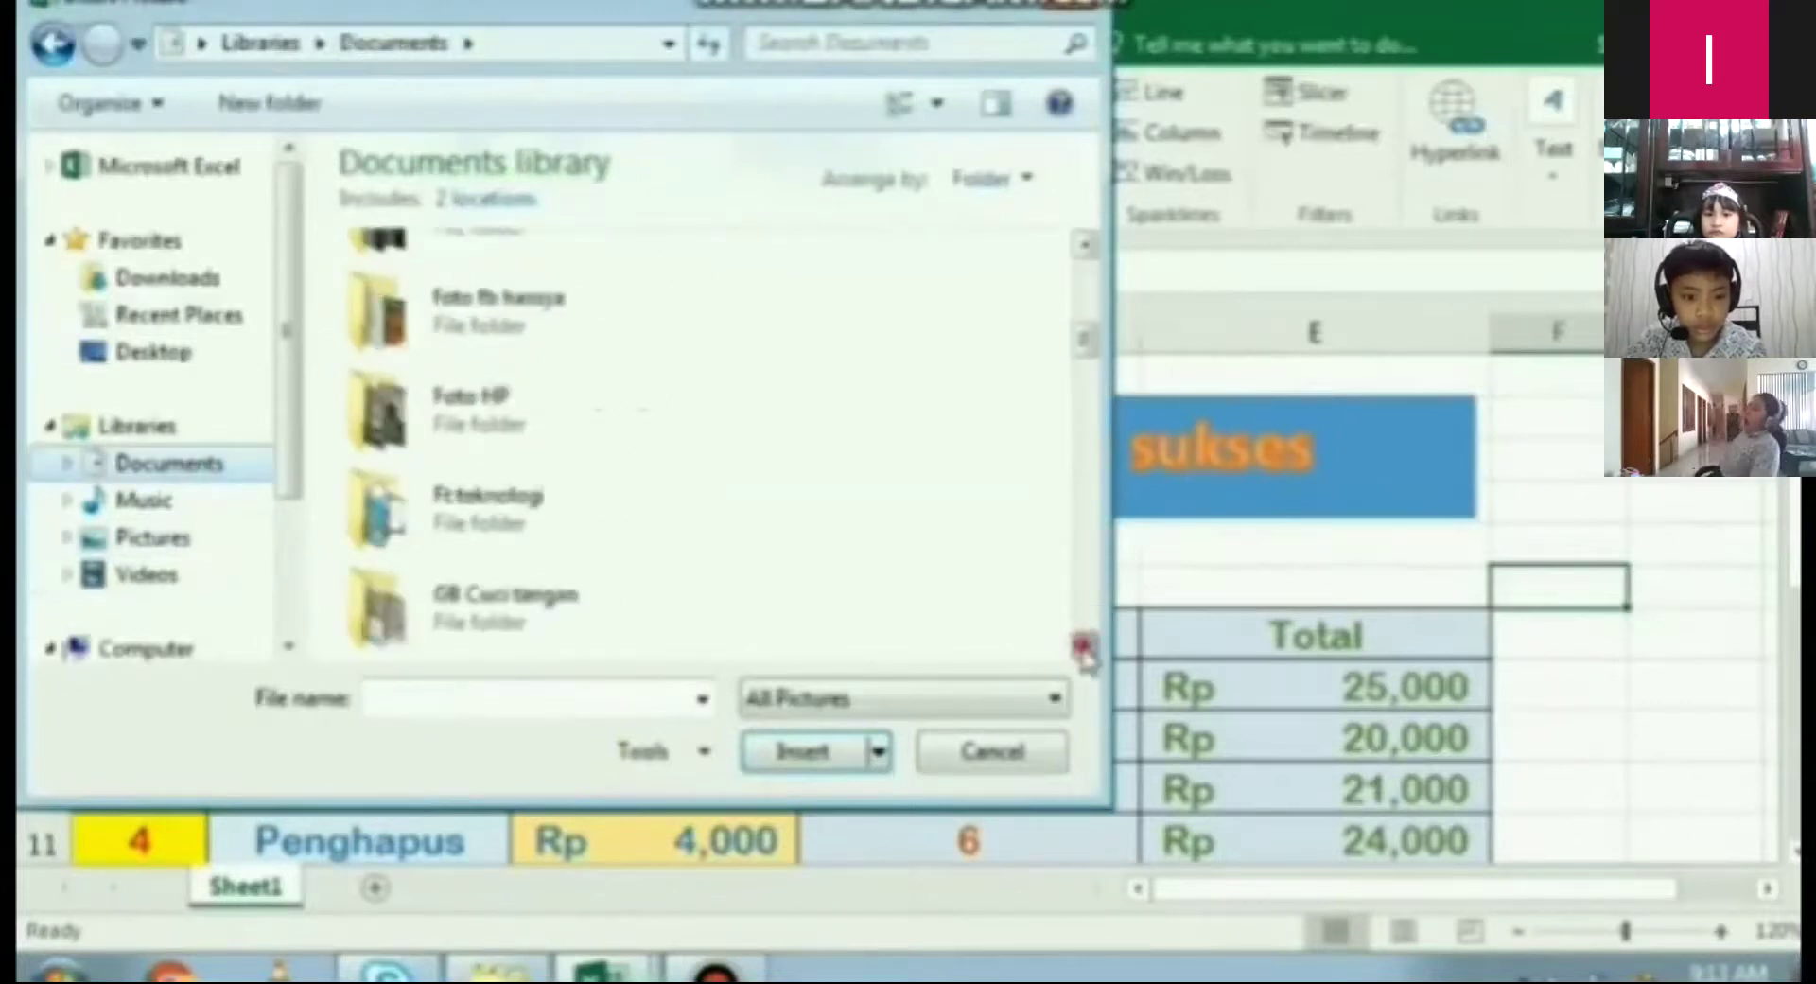
{"action": "double_click", "coordinate": [693, 539]}
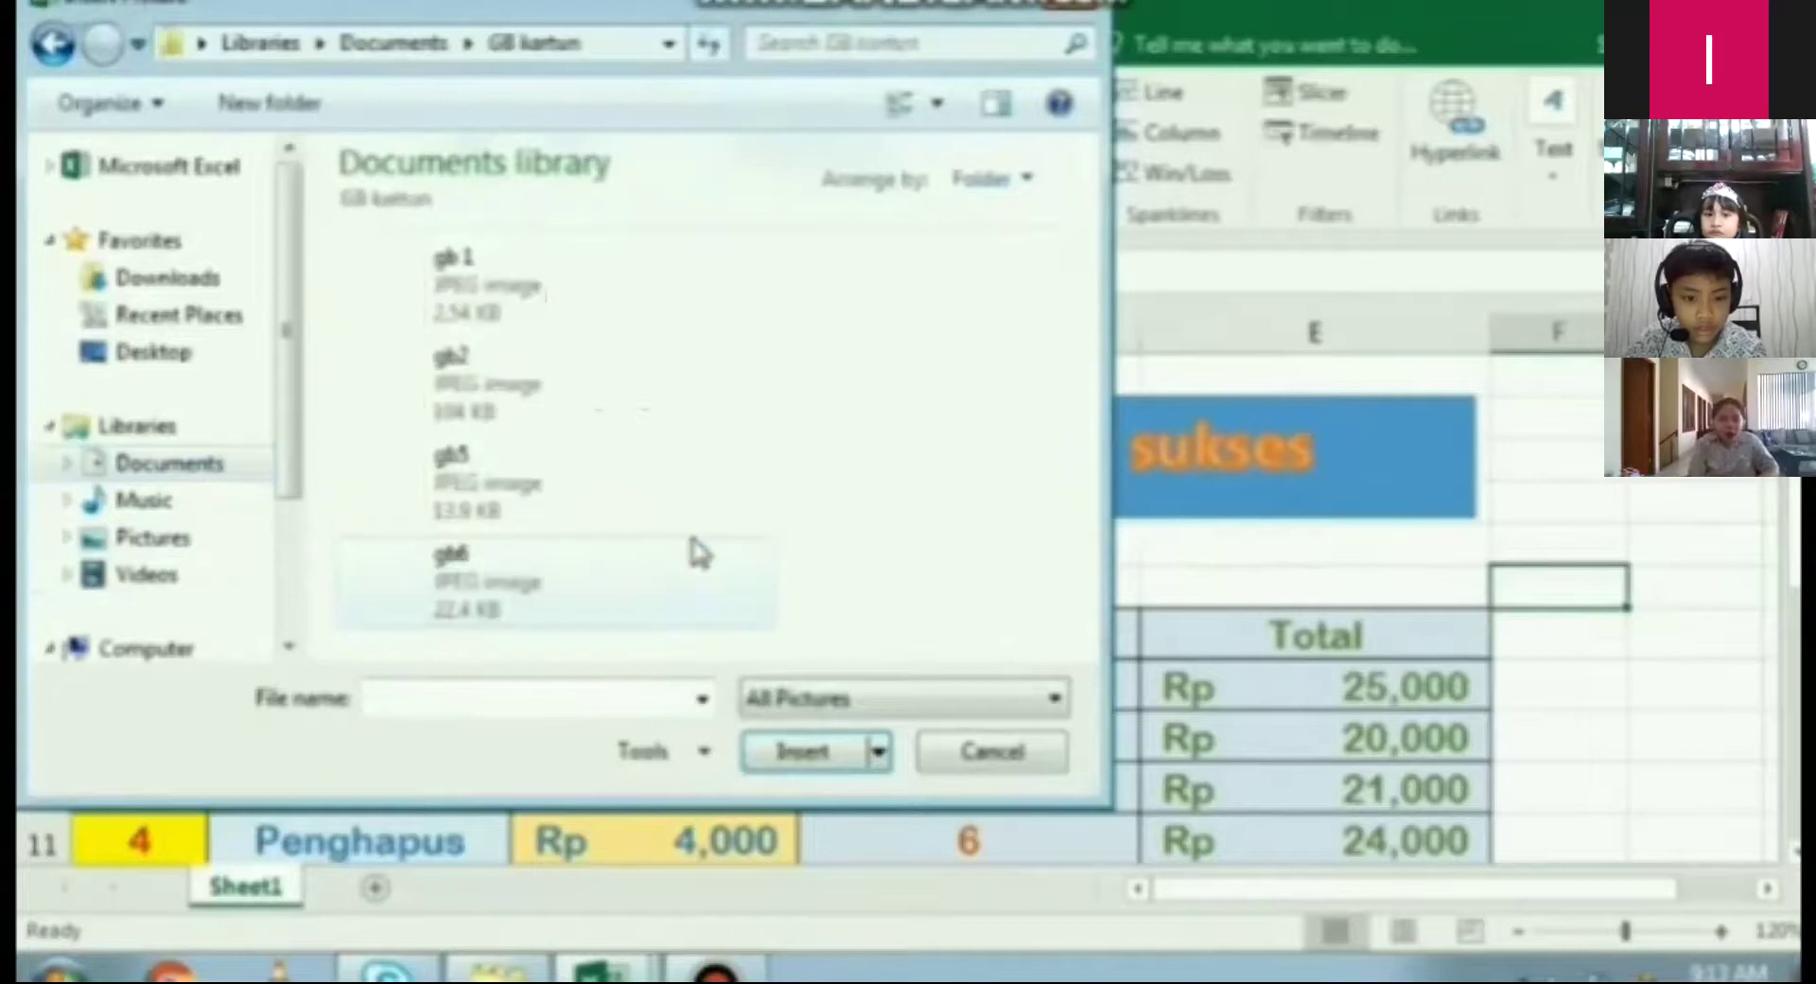
{"action": "left_click", "coordinate": [511, 331]}
{"action": "left_click", "coordinate": [502, 405], "text": "ctrl"}
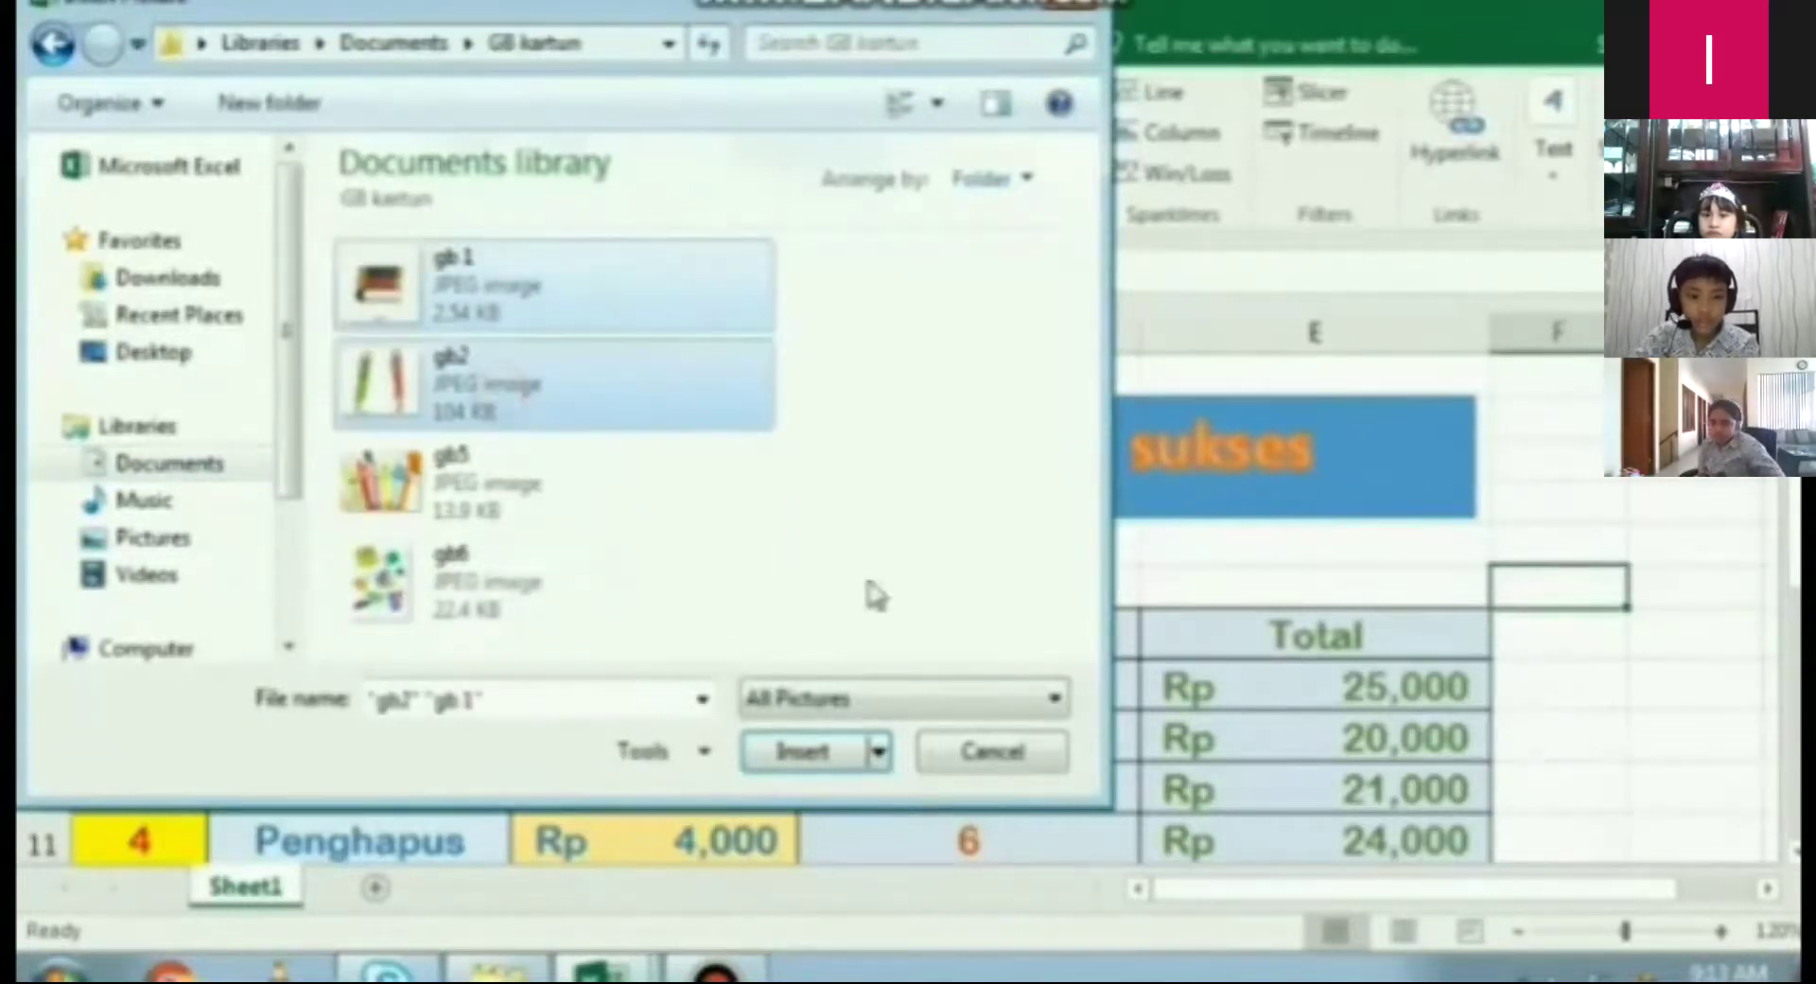
{"action": "left_click", "coordinate": [809, 752]}
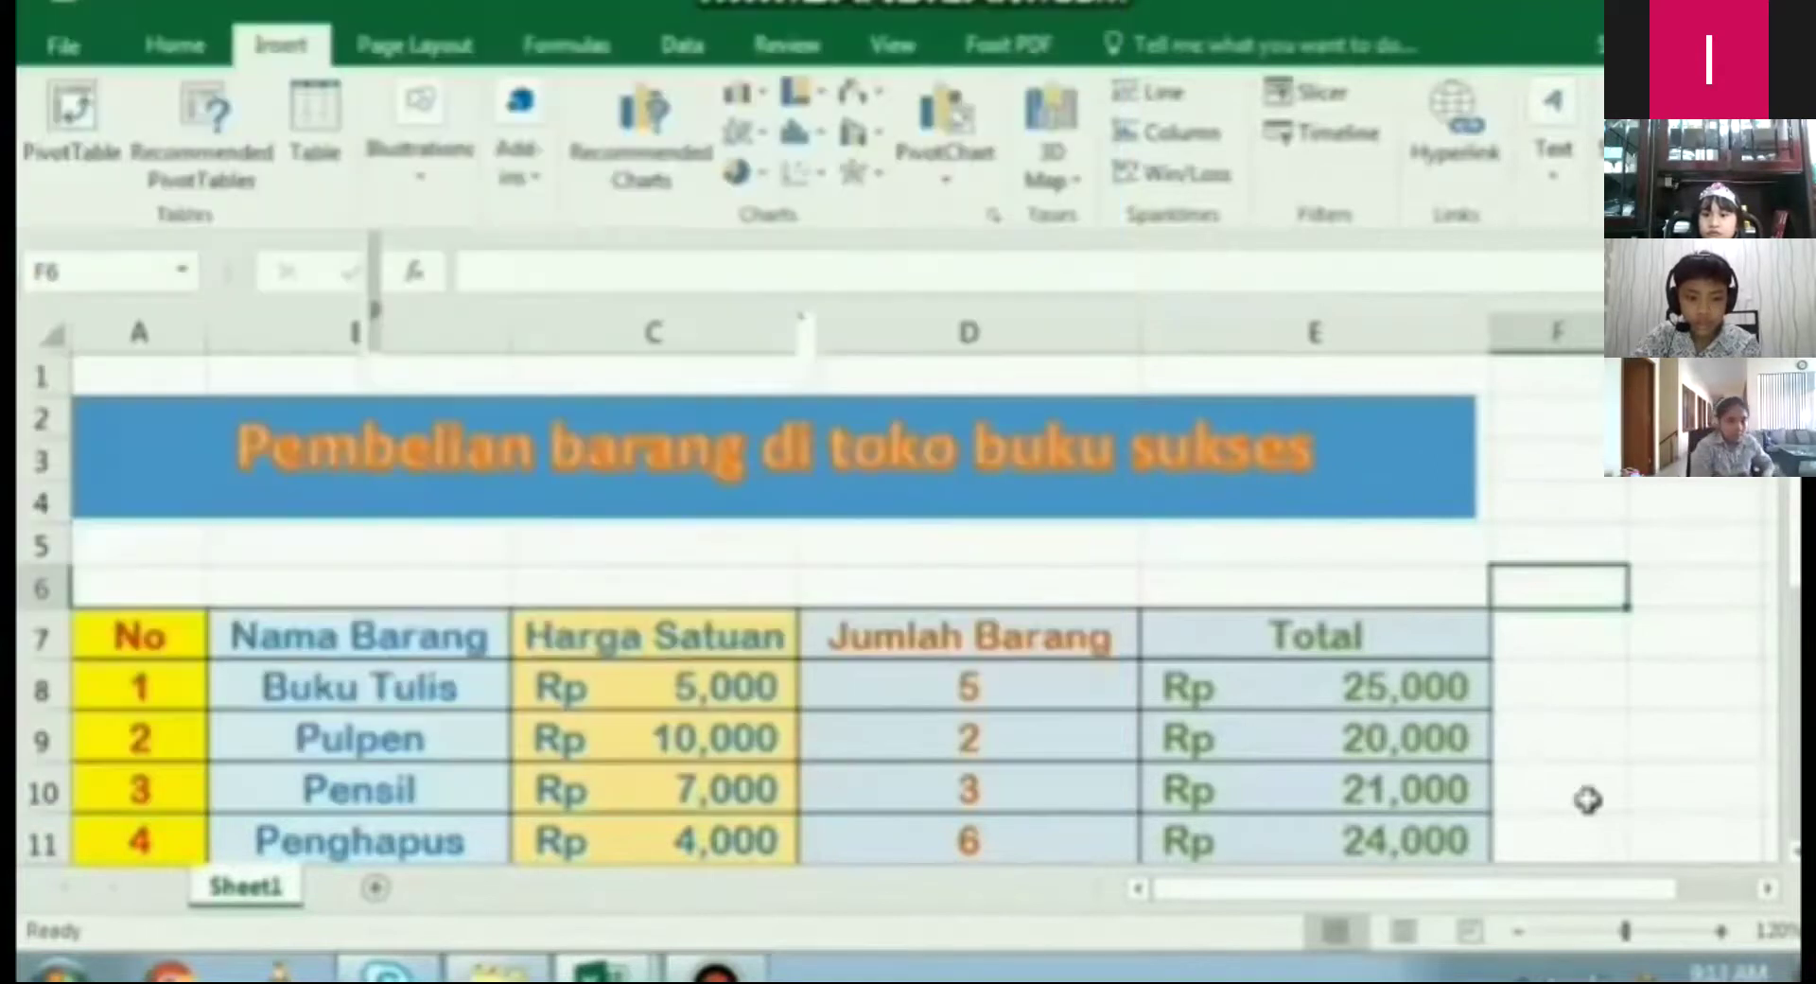
Select only the pencil picture, shrink it and move it down clear of the books picture
{"action": "left_click", "coordinate": [1766, 889]}
{"action": "left_click", "coordinate": [1766, 889]}
{"action": "left_click", "coordinate": [1765, 890]}
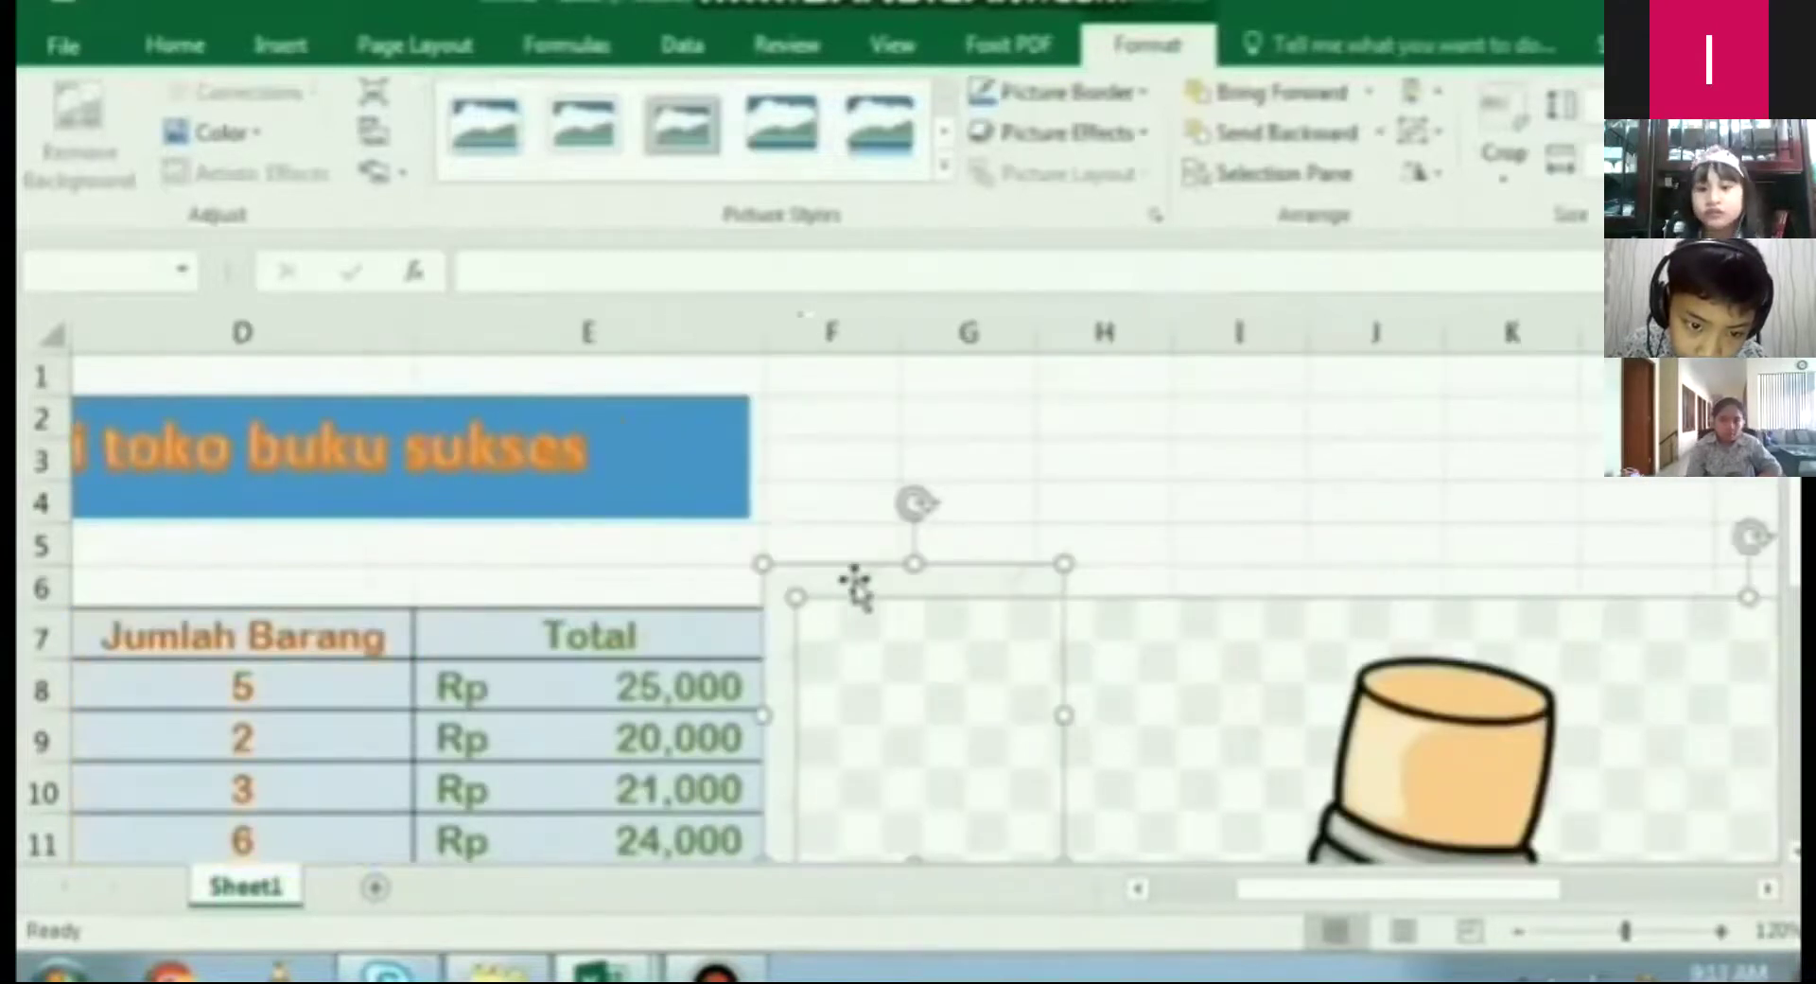
{"action": "left_click", "coordinate": [1099, 444]}
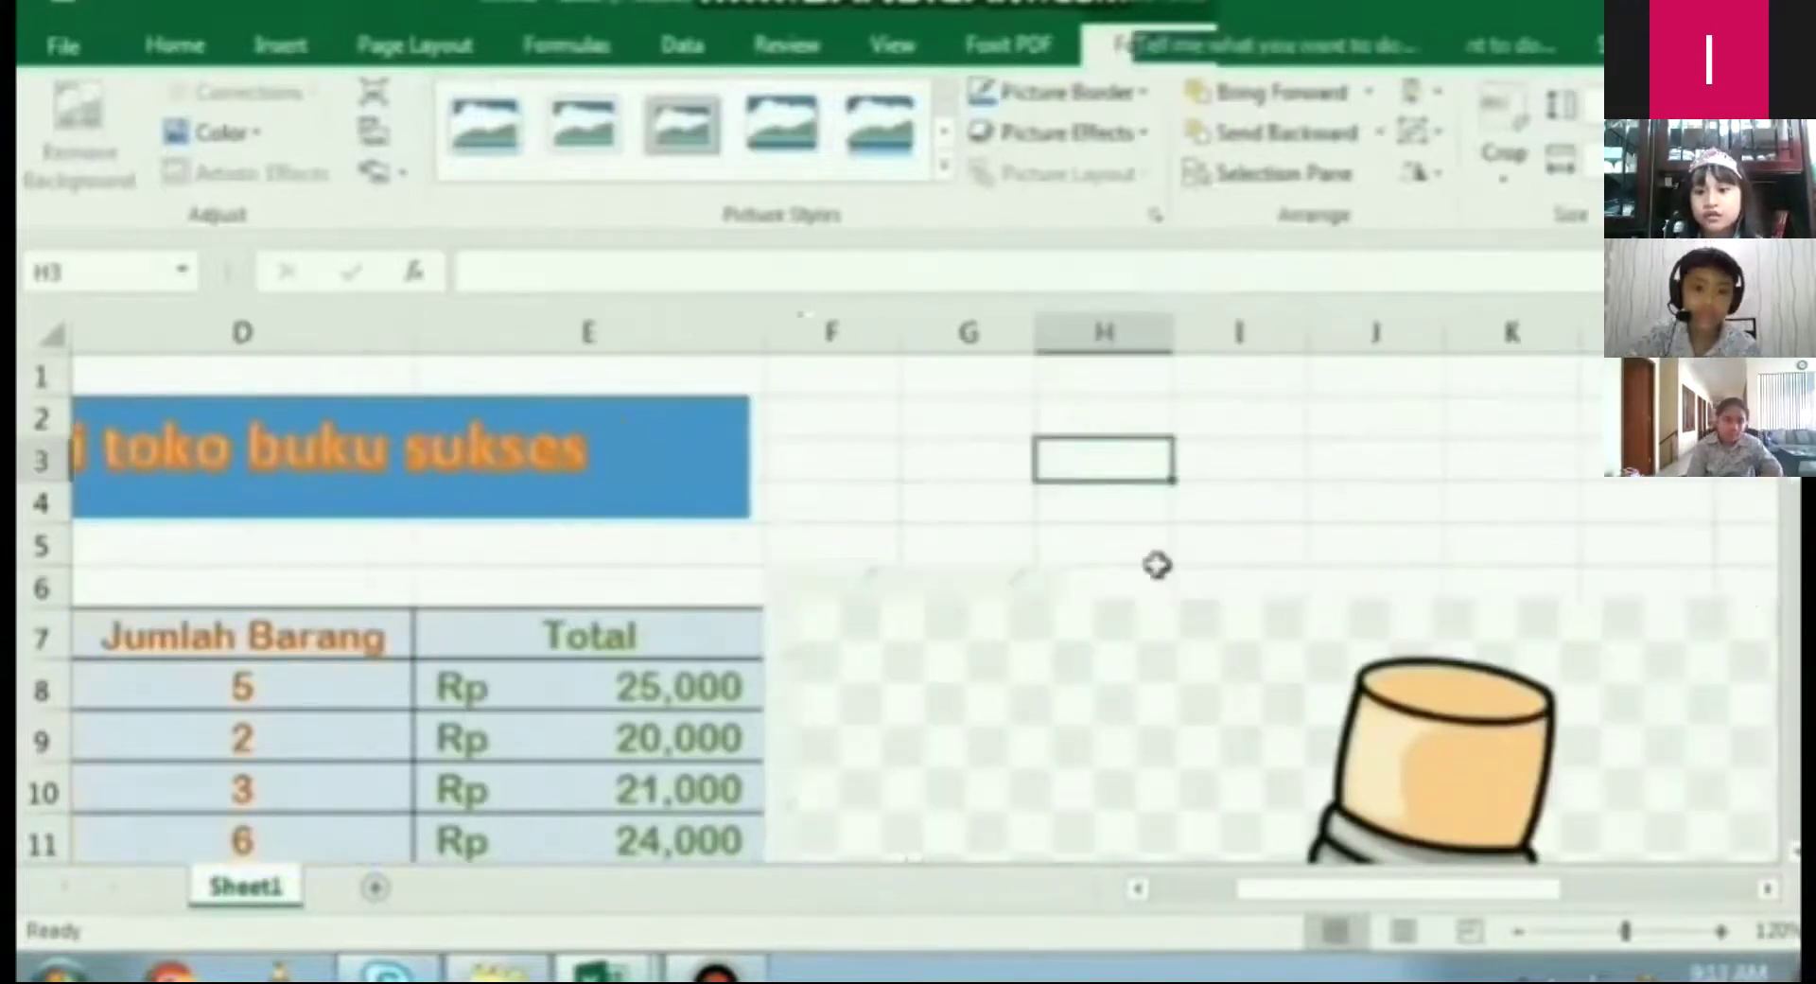
{"action": "left_click", "coordinate": [1126, 681]}
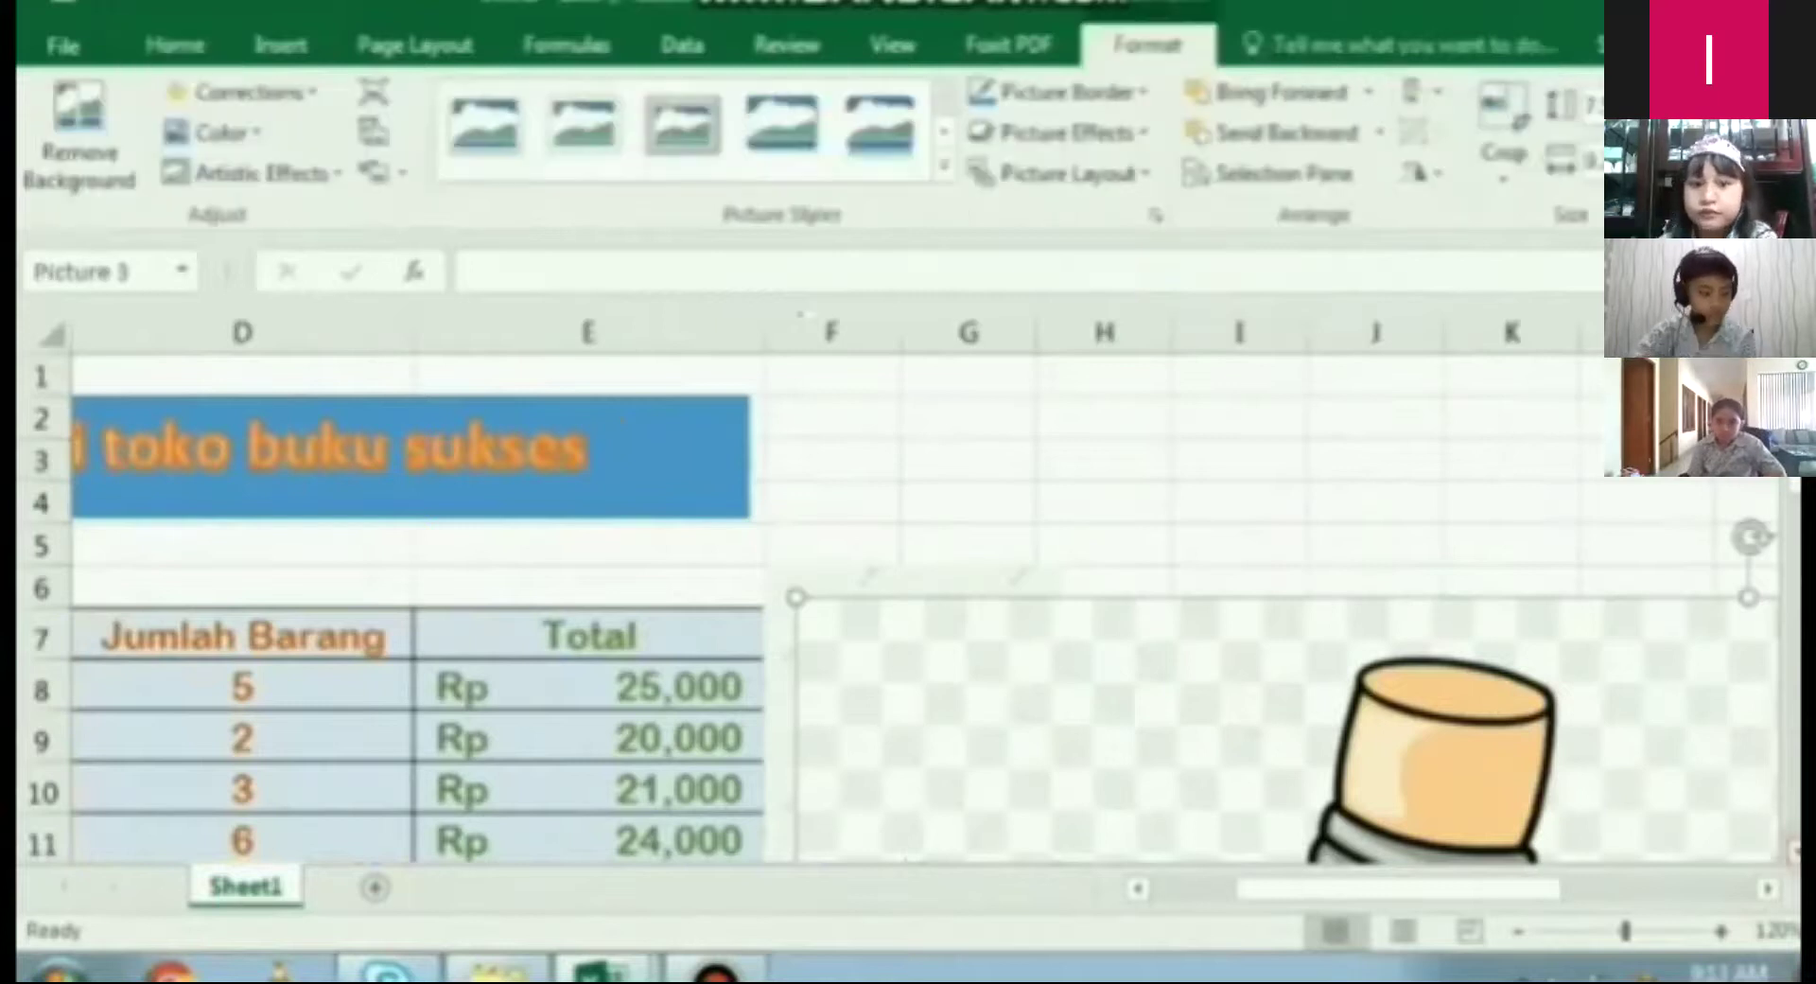
{"action": "scroll", "coordinate": [851, 486], "scroll_direction": "down", "scroll_amount": 3}
{"action": "left_click_drag", "start_coordinate": [785, 462], "coordinate": [1229, 726]}
{"action": "left_click_drag", "start_coordinate": [1299, 815], "coordinate": [1443, 938]}
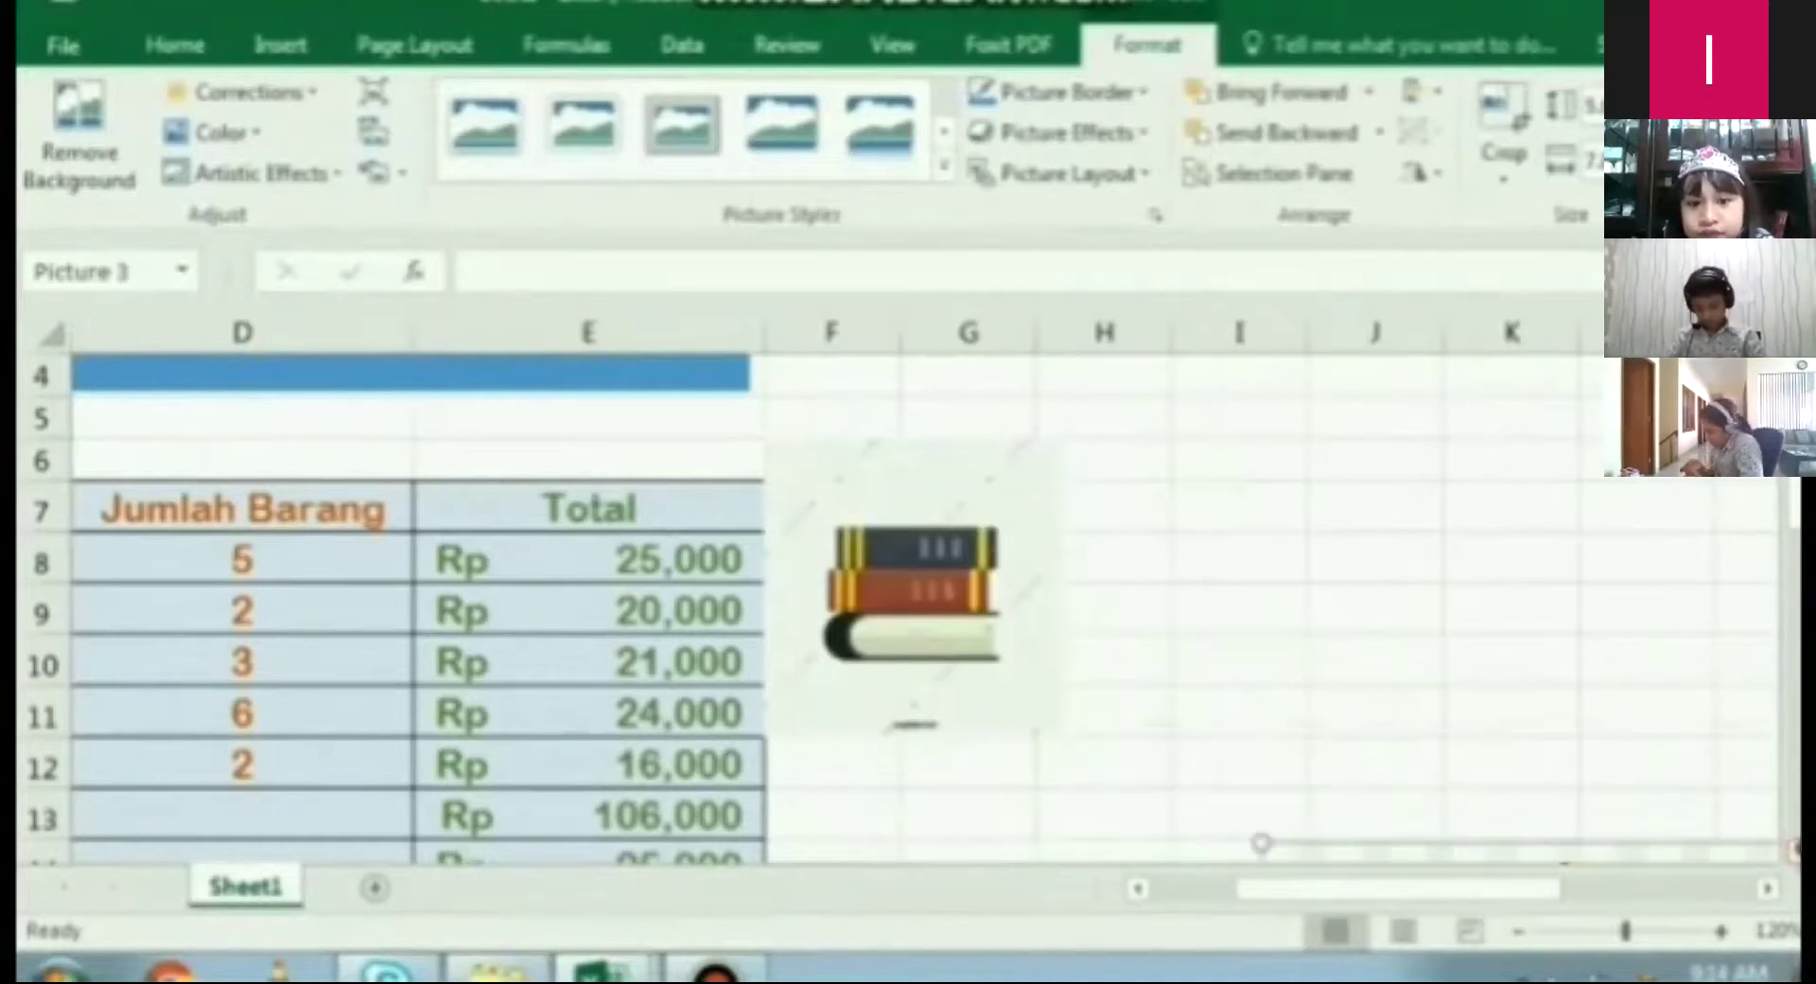
Move the pencil picture beneath the books picture, starting beside row 14 at the edge of the Total column
{"action": "scroll", "coordinate": [908, 605], "scroll_direction": "down", "scroll_amount": 1}
{"action": "scroll", "coordinate": [908, 605], "scroll_direction": "down", "scroll_amount": 1}
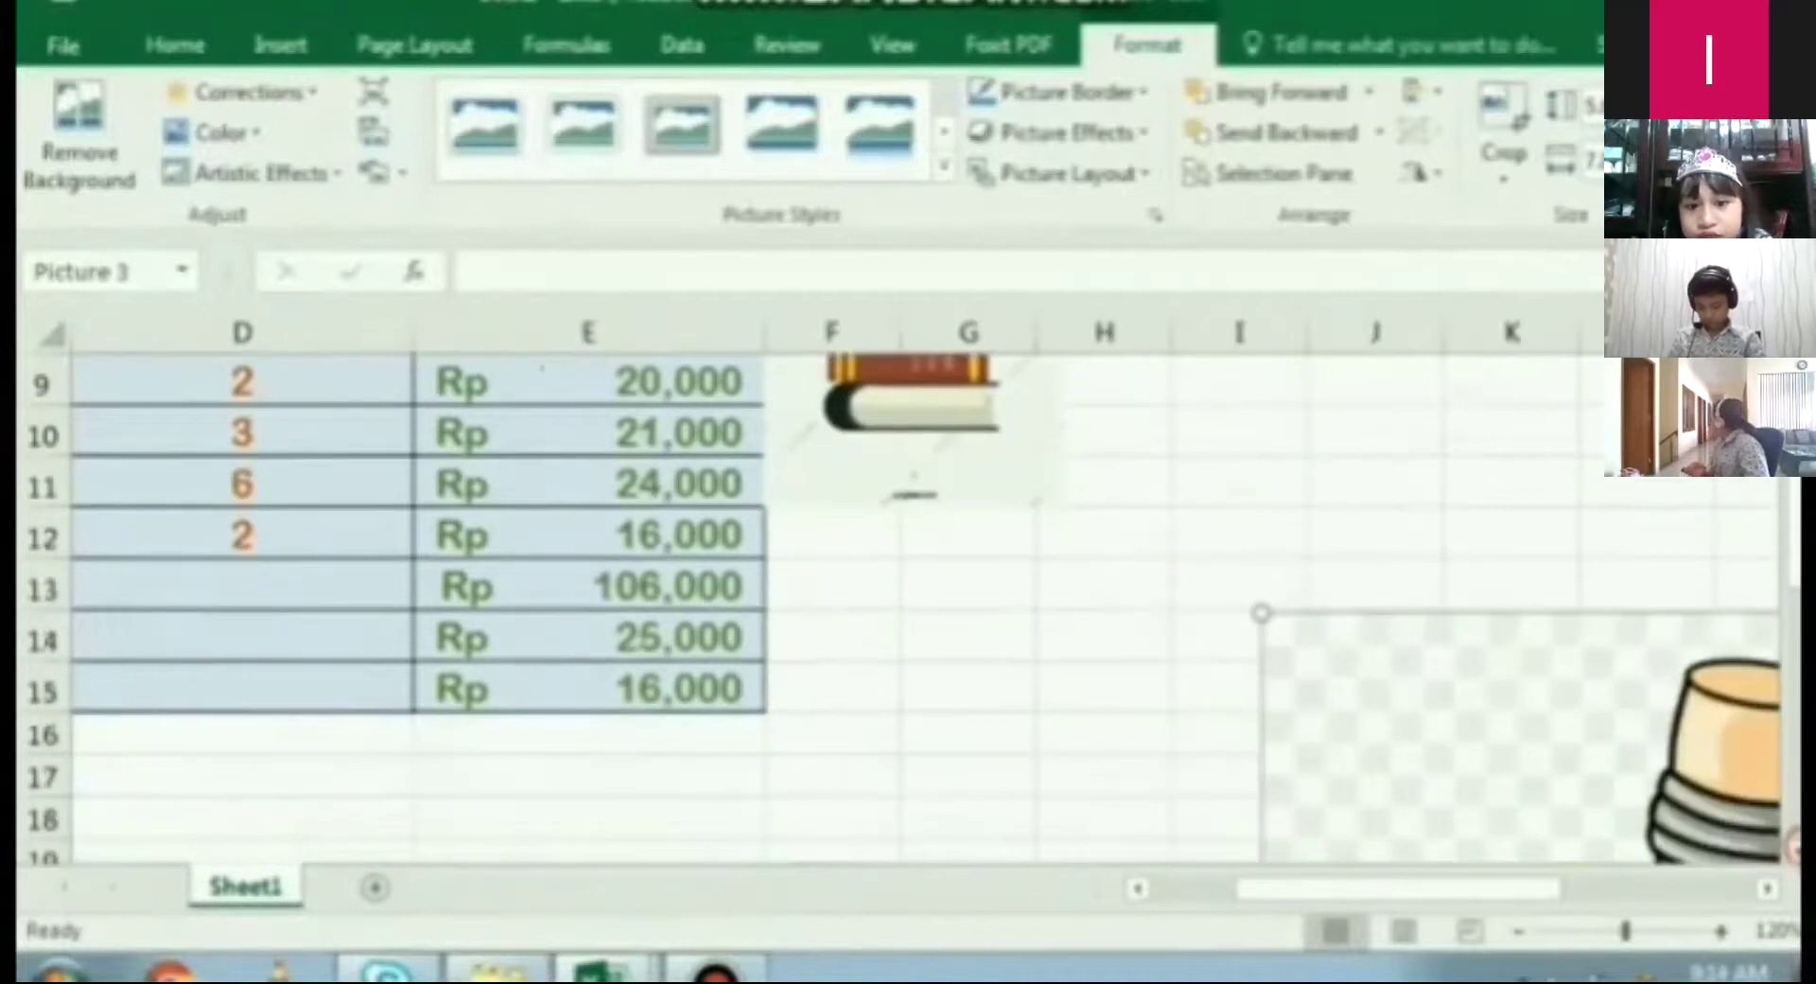
{"action": "scroll", "coordinate": [1549, 728], "scroll_direction": "down", "scroll_amount": 1}
{"action": "left_click_drag", "start_coordinate": [1549, 728], "coordinate": [1030, 721]}
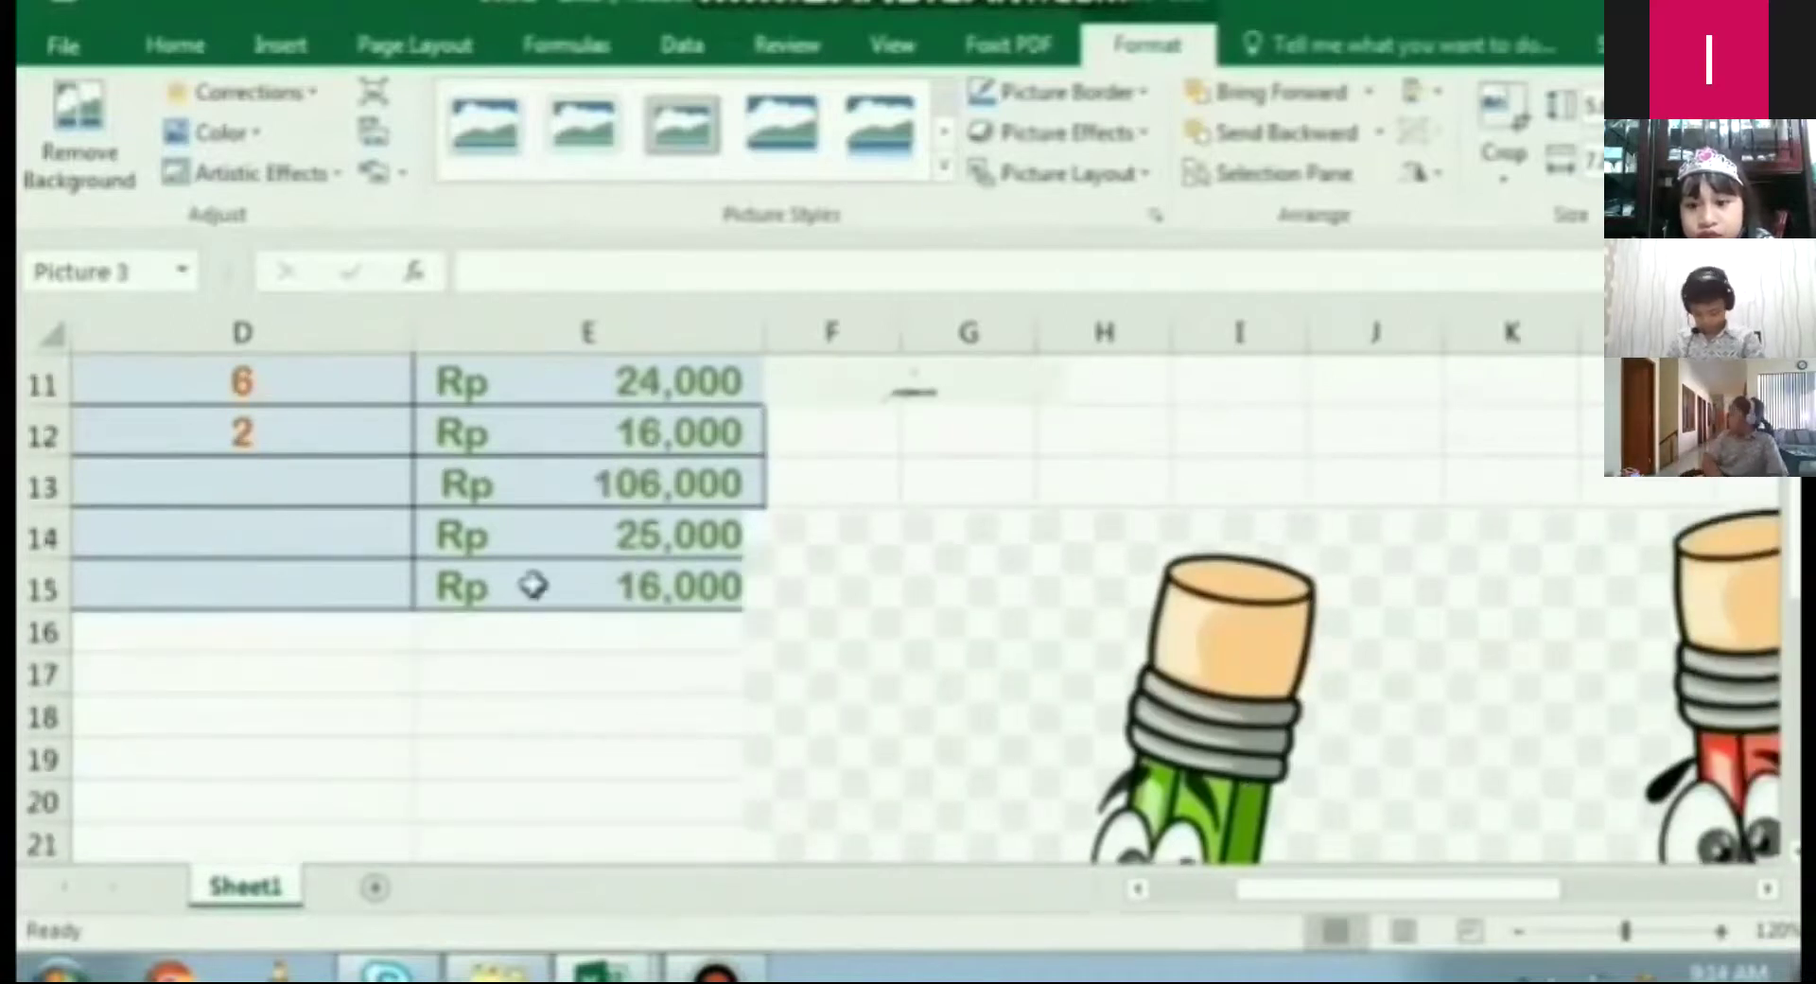
Shrink the pencil picture further and place it below the books picture, across columns F to H and rows 12 to 18
{"action": "left_click", "coordinate": [749, 525]}
{"action": "mouse_move", "coordinate": [742, 508]}
{"action": "left_mouse_down"}
{"action": "mouse_move", "coordinate": [1125, 684]}
{"action": "mouse_move", "coordinate": [1252, 717]}
{"action": "mouse_move", "coordinate": [1407, 816]}
{"action": "mouse_move", "coordinate": [1224, 707]}
{"action": "mouse_move", "coordinate": [1088, 567]}
{"action": "mouse_move", "coordinate": [804, 449]}
{"action": "mouse_move", "coordinate": [1220, 629]}
{"action": "mouse_move", "coordinate": [1297, 669]}
{"action": "mouse_move", "coordinate": [1317, 709]}
{"action": "left_mouse_up"}
{"action": "mouse_move", "coordinate": [1459, 778]}
{"action": "left_mouse_down"}
{"action": "mouse_move", "coordinate": [1133, 558]}
{"action": "mouse_move", "coordinate": [798, 486]}
{"action": "mouse_move", "coordinate": [1278, 707]}
{"action": "mouse_move", "coordinate": [1116, 527]}
{"action": "left_mouse_up"}
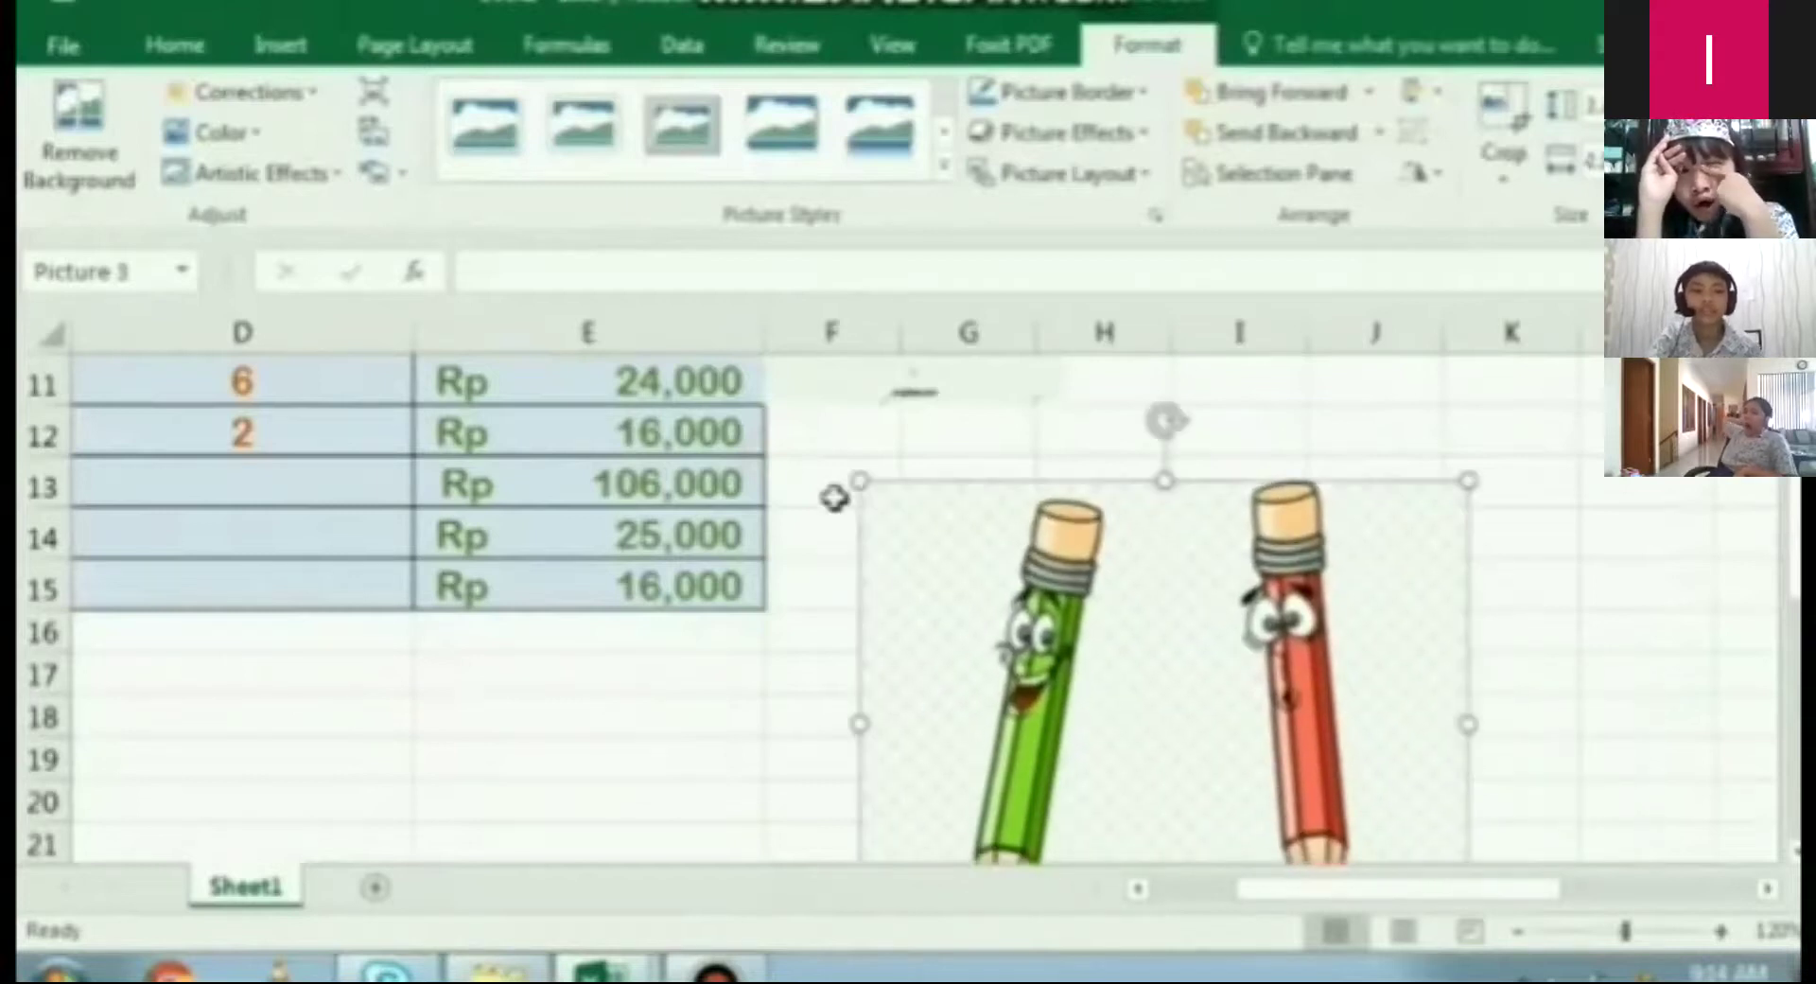
{"action": "mouse_move", "coordinate": [857, 483]}
{"action": "left_mouse_down"}
{"action": "mouse_move", "coordinate": [1091, 662]}
{"action": "mouse_move", "coordinate": [1305, 791]}
{"action": "mouse_move", "coordinate": [1221, 689]}
{"action": "mouse_move", "coordinate": [1029, 579]}
{"action": "left_mouse_up"}
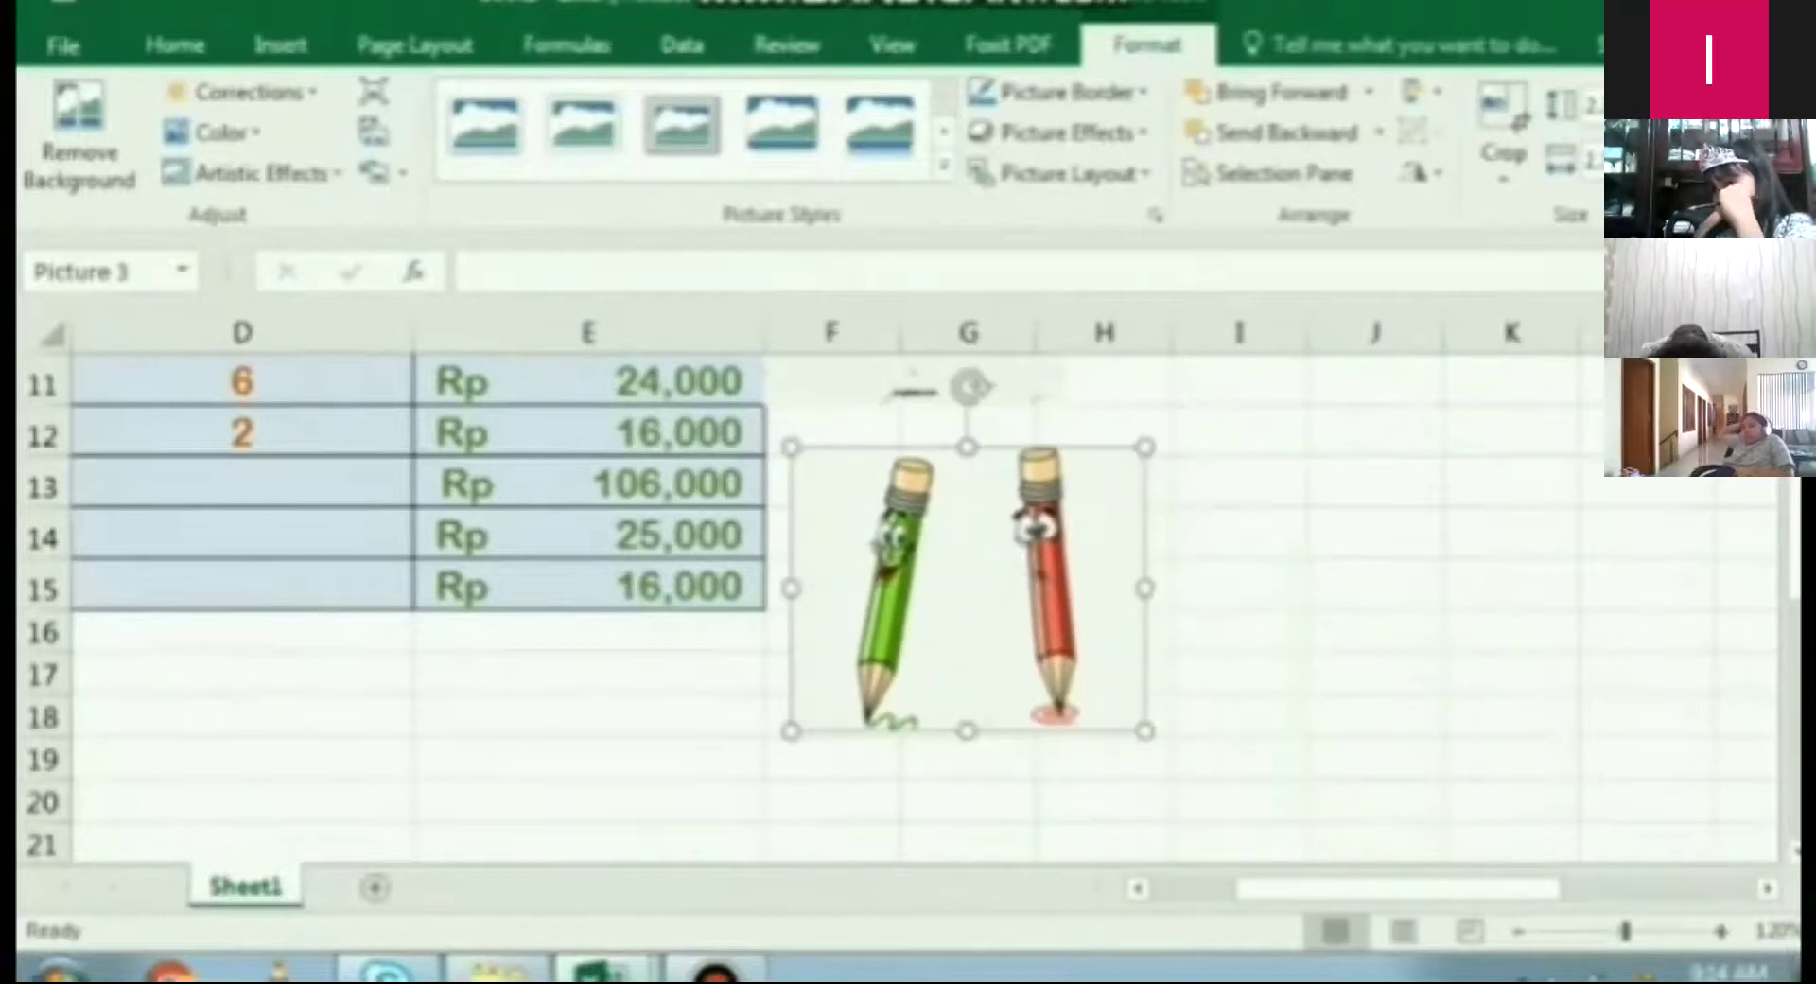